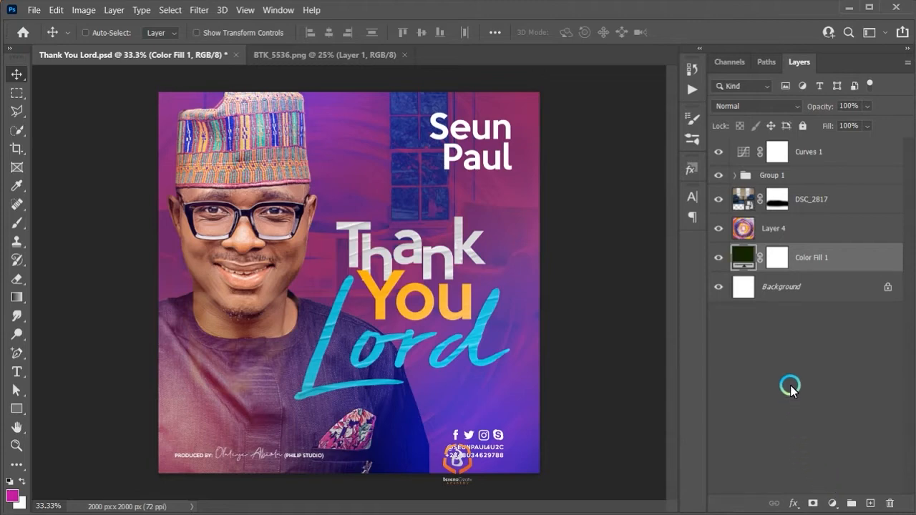
Step: Preview the background without Group 1 and look through the layers inside the group
left_click(719, 174)
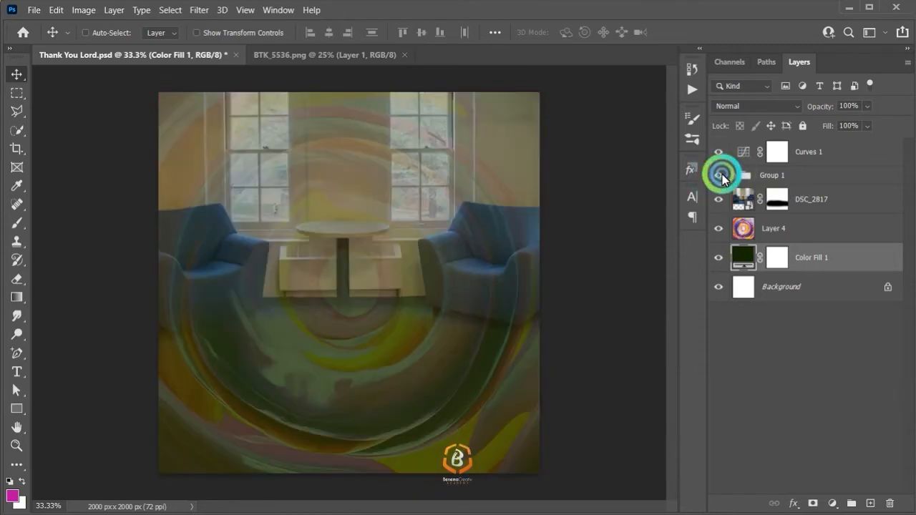
left_click(718, 175)
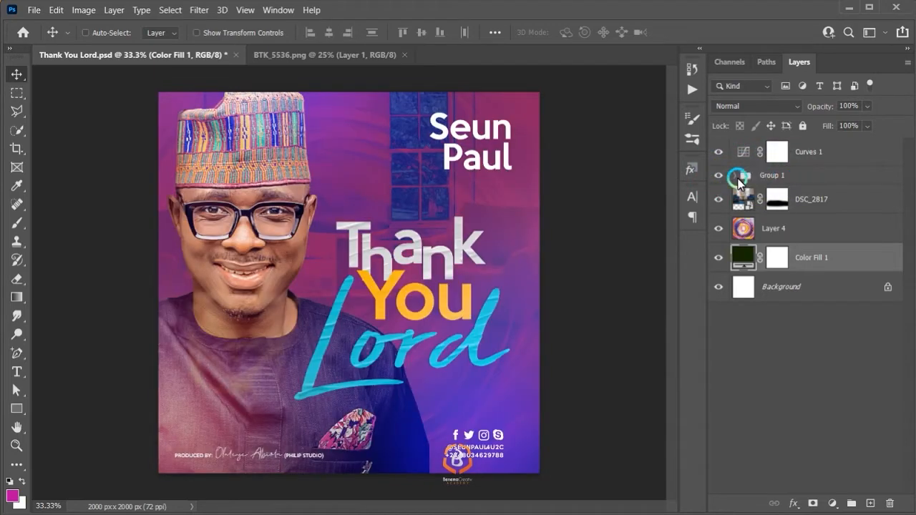
left_click(738, 178)
left_click(738, 179)
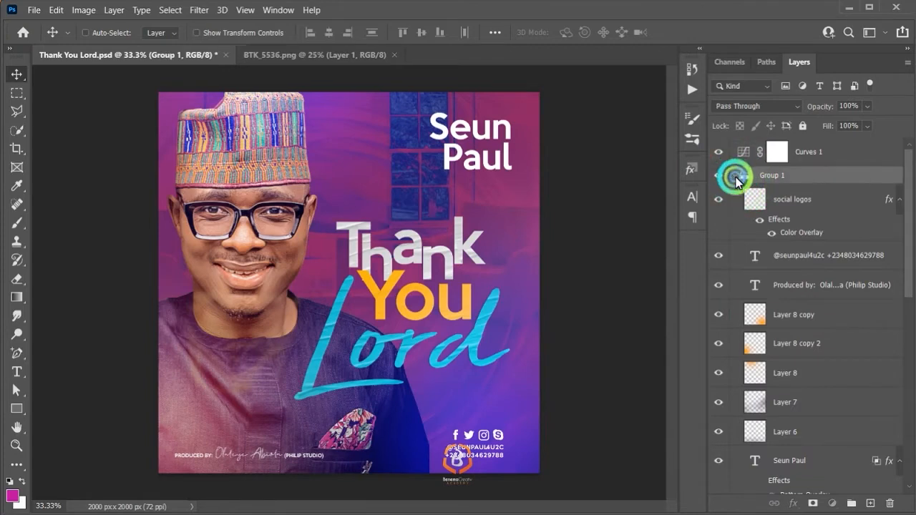
left_click(736, 178)
Step: Hide Group 1 and the DSC_2817 layer, and raise Layer 4's opacity to 100%
left_click(721, 176)
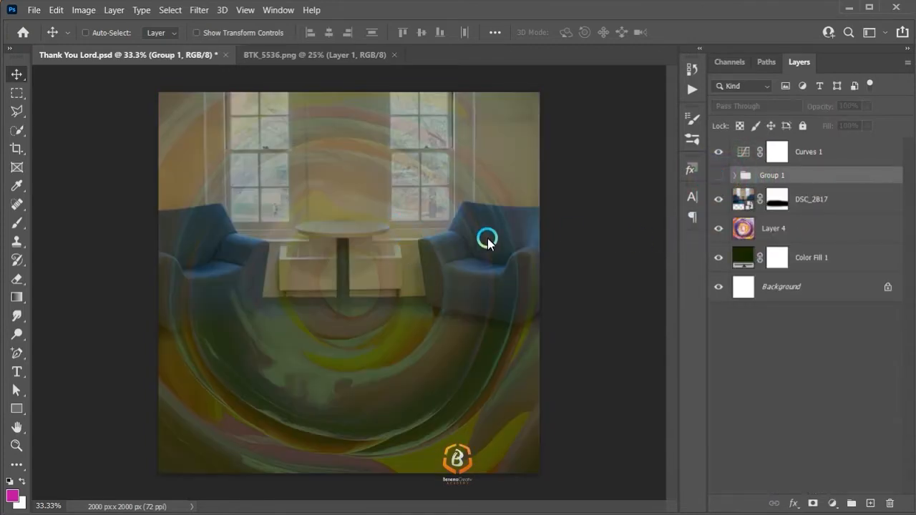
left_click(719, 199)
left_click(745, 230)
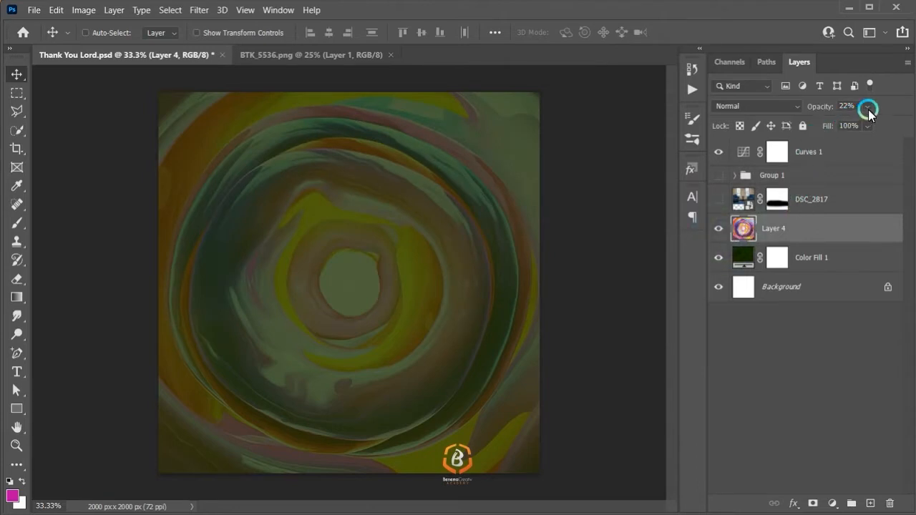
left_click(868, 108)
left_click_drag(854, 124, 915, 125)
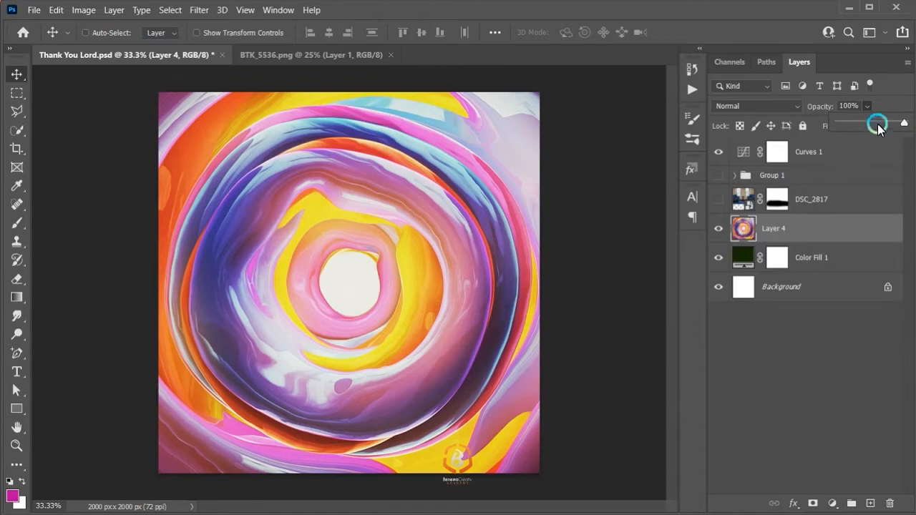
Step: Return Layer 4's opacity to 22% and show the DSC_2817 layer again
left_click(850, 108)
type("22")
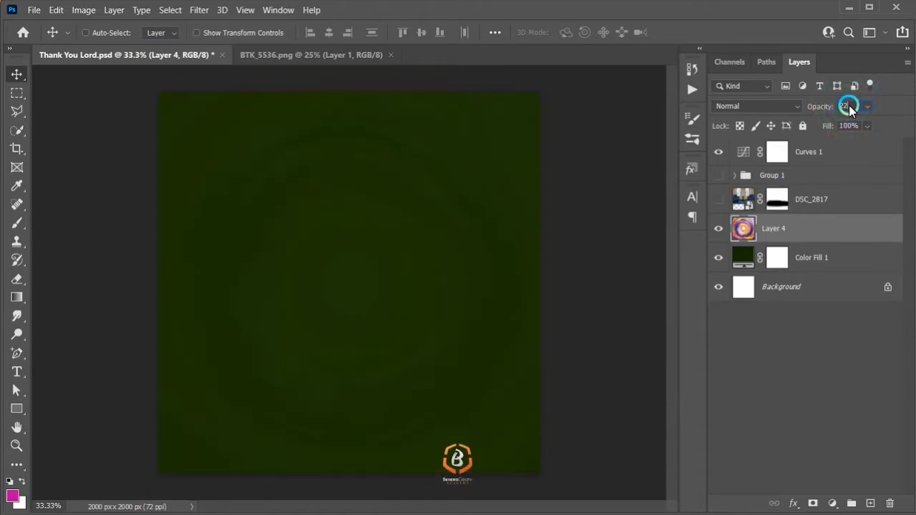
left_click(719, 199)
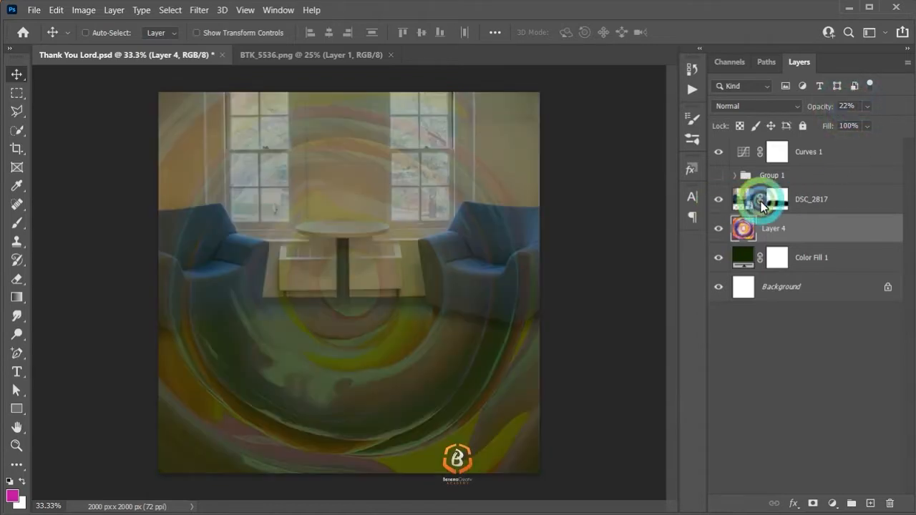
Step: Disable the DSC_2817 layer's mask and raise the layer's opacity to 100%
right_click(781, 203)
left_click(814, 212)
left_click(867, 105)
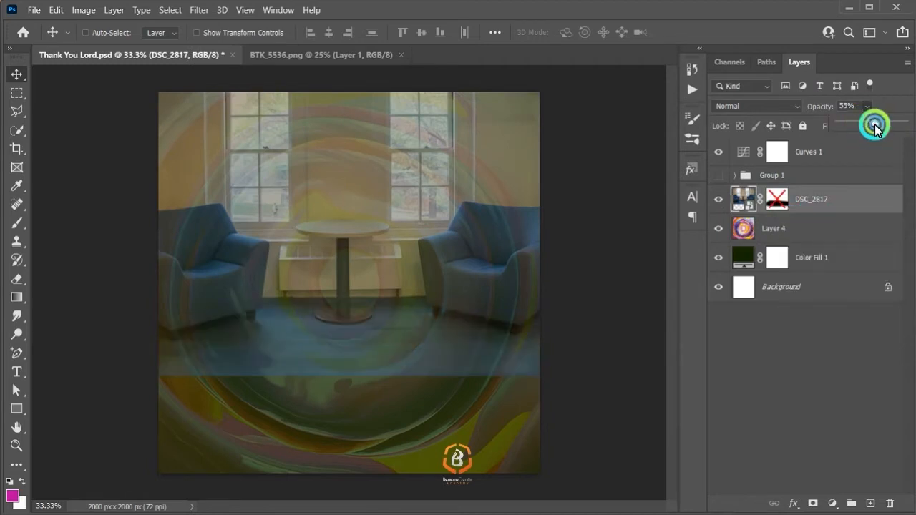
left_click_drag(876, 122, 904, 124)
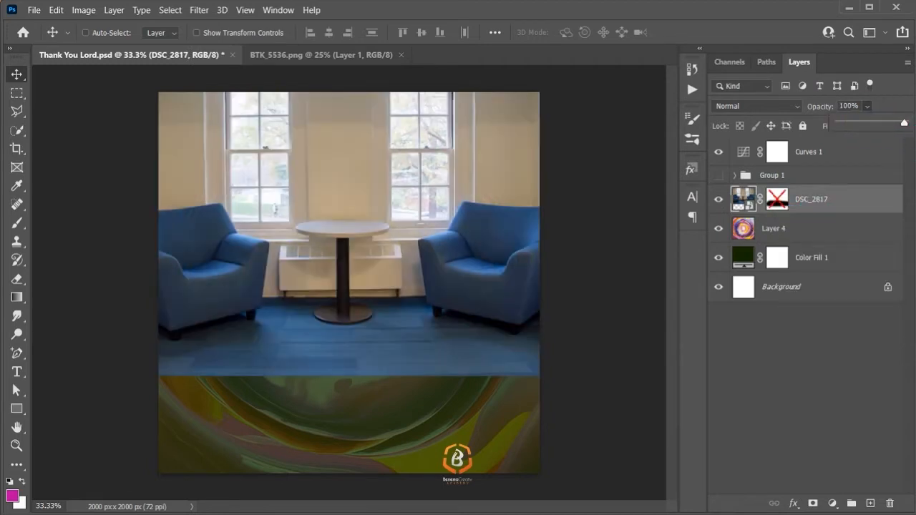
Step: Return the DSC_2817 layer's opacity to 51% and re-enable its mask
left_click(848, 106)
type("51")
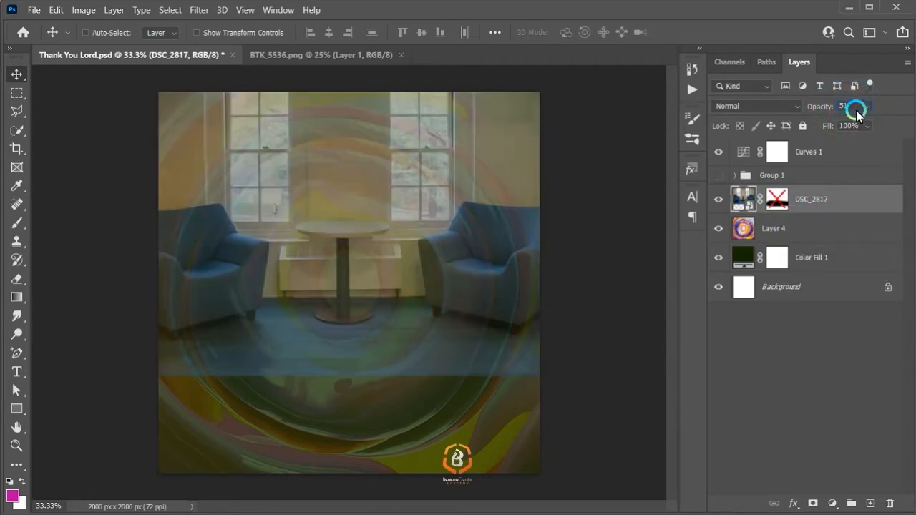
left_click(779, 200, "shift")
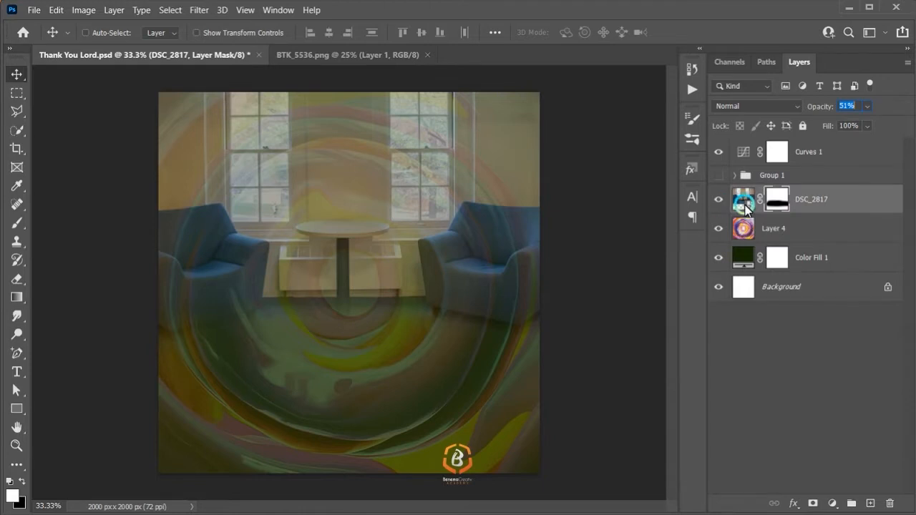
Step: Show and expand Group 1, hiding its Gradient Map 1 and Hue/Saturation 1 adjustment layers
left_click(719, 175)
left_click(735, 176)
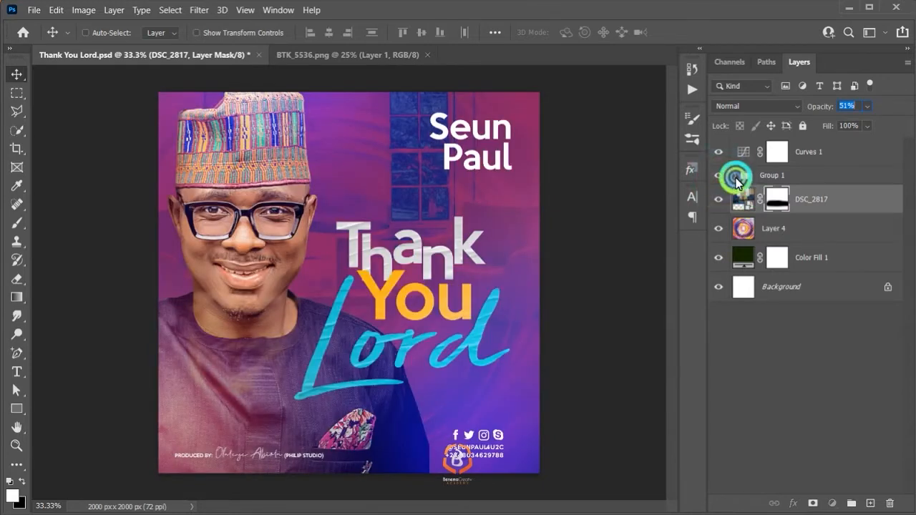
scroll(800, 256, "down", 10)
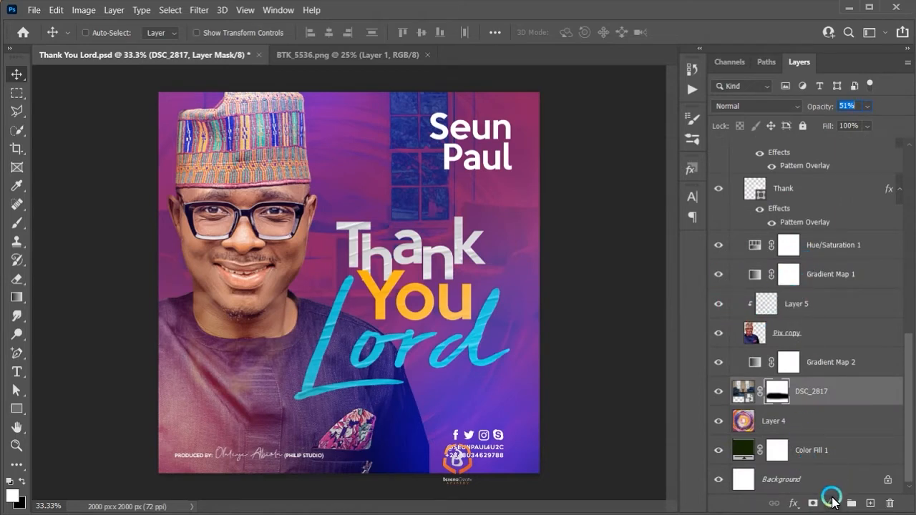
left_click_drag(721, 274, 723, 247)
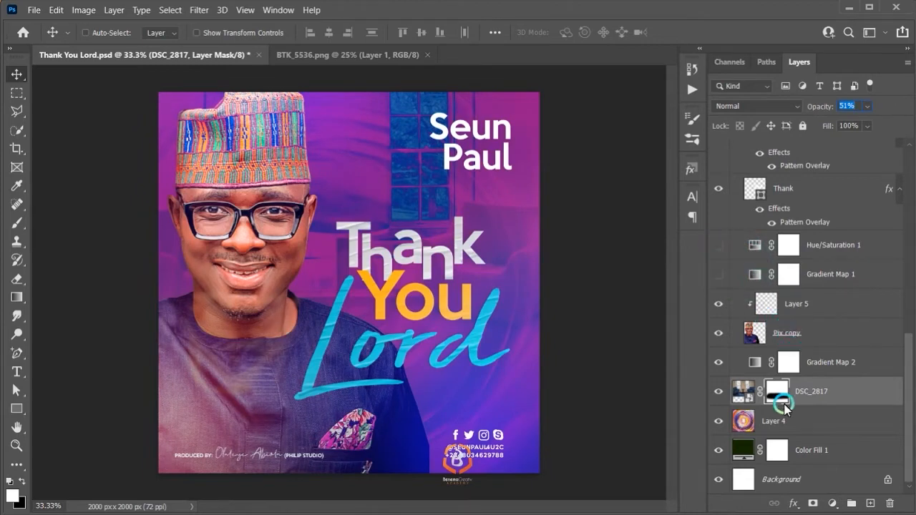
Step: Compare the design with and without the Gradient Map 2 and Gradient Map 1 adjustments
left_click(833, 366)
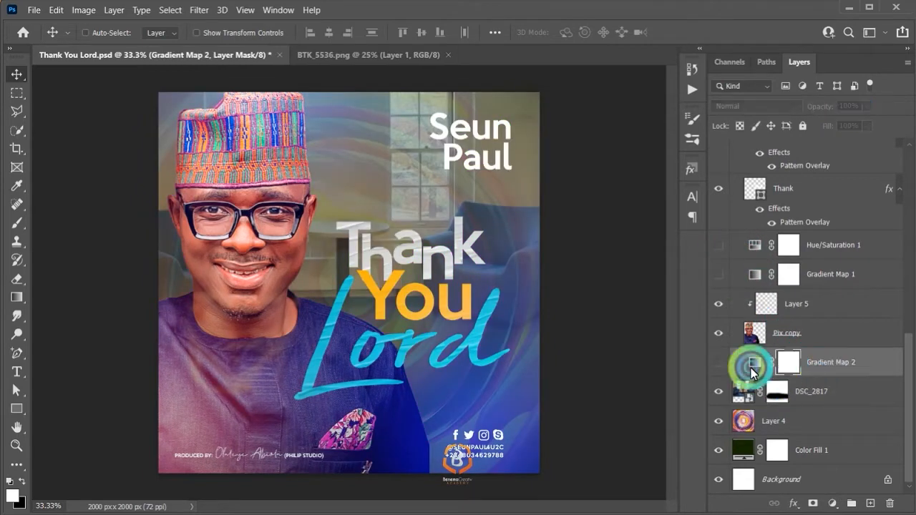
left_click(717, 367)
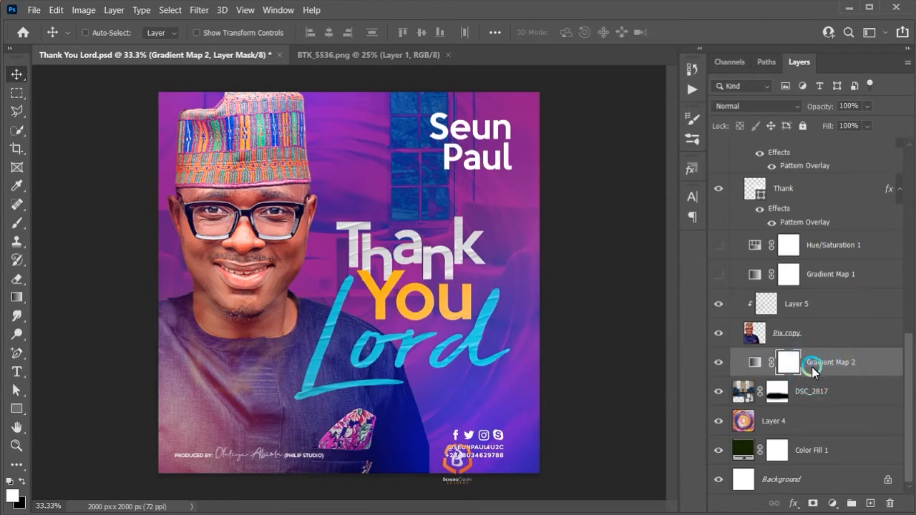
left_click(718, 276)
left_click(719, 276)
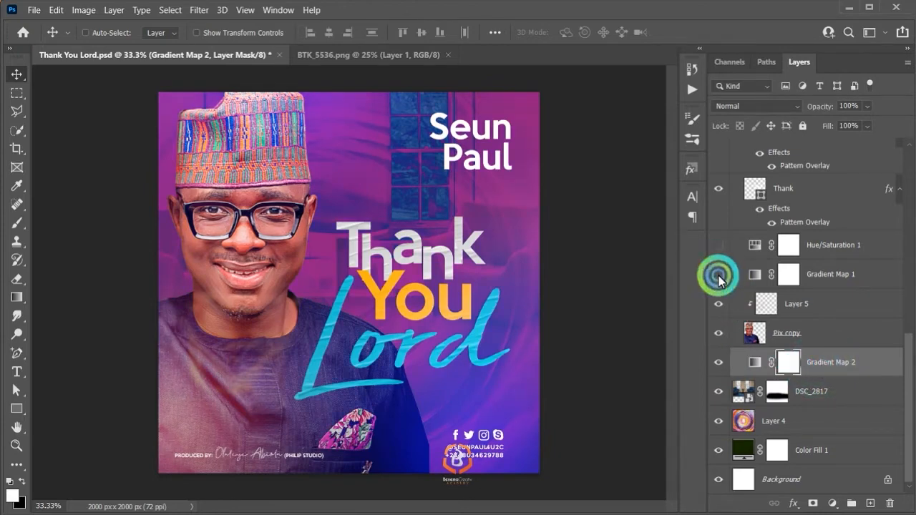
Step: Preview the design without the Pix copy portrait and examine the original cutout in BTK_5536.png
left_click(740, 333)
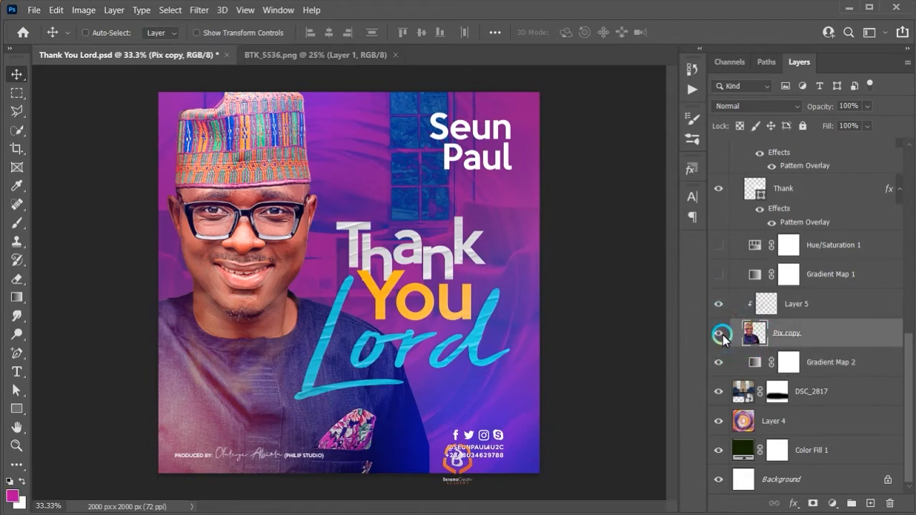
left_click(722, 334)
left_click(721, 334)
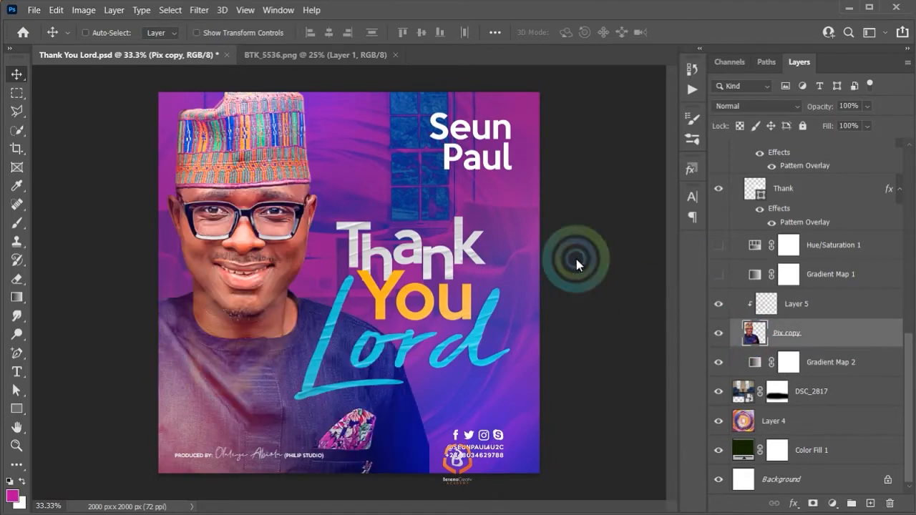
left_click(296, 52)
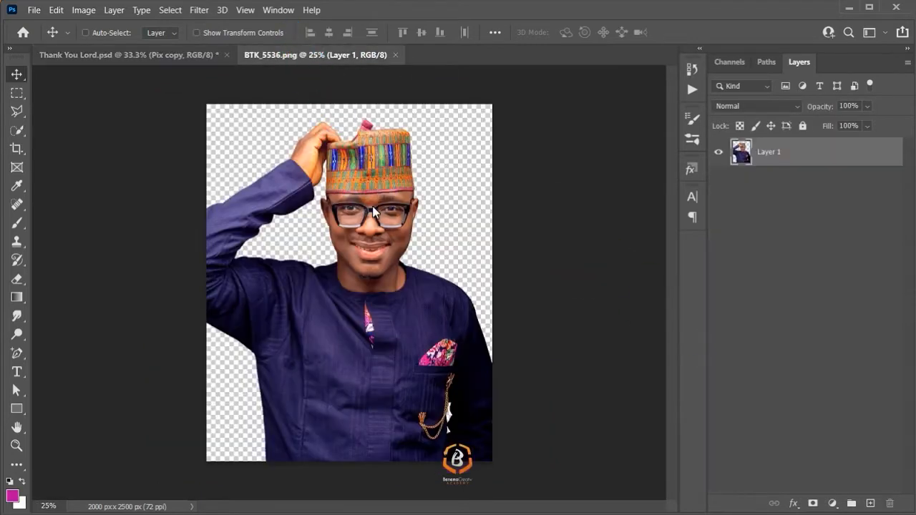
left_click(330, 137)
left_click(159, 51)
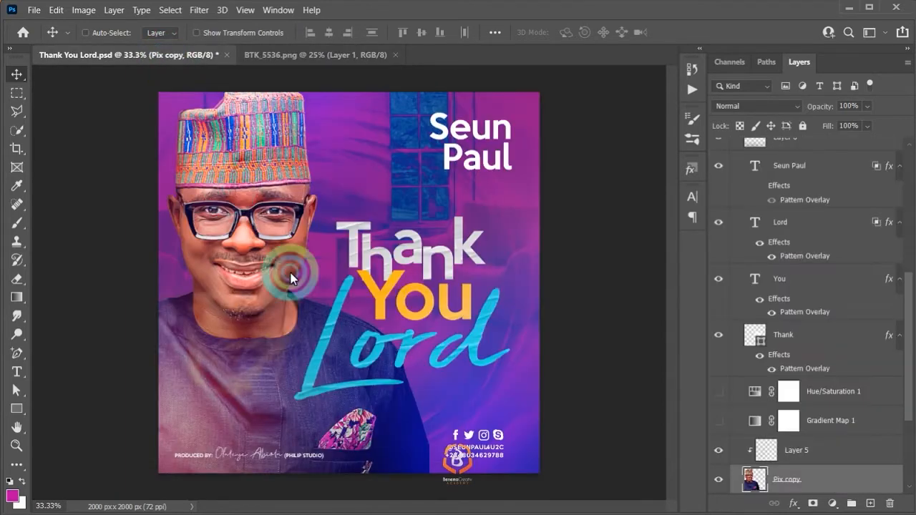
Step: Try moving the Pix copy portrait toward the middle of the canvas and scaling it to 75.85%
left_click(247, 176)
left_click(772, 495)
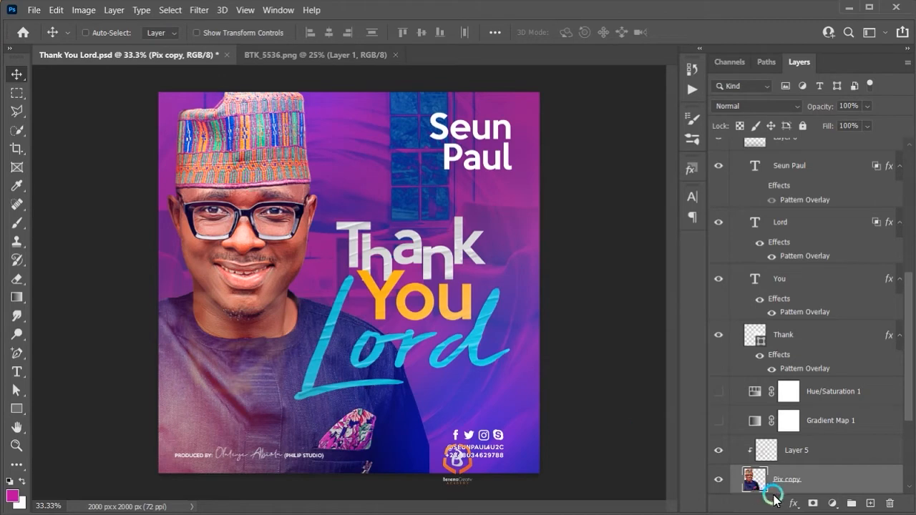
left_click_drag(250, 173, 384, 216)
key("ctrl+t")
left_click_drag(556, 87, 489, 179)
left_click_drag(363, 207, 329, 152)
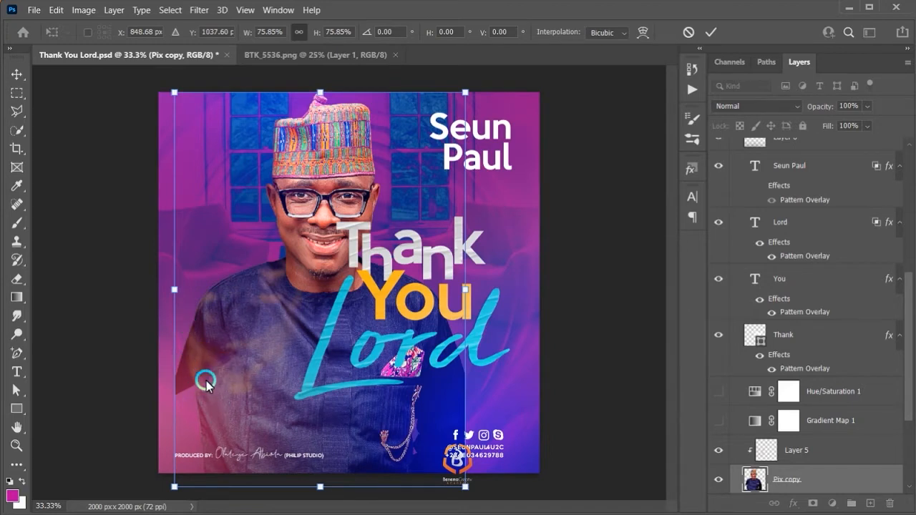
Step: Cancel the portrait's transform and undo its move
left_click_drag(316, 188, 248, 273)
key("ctrl+z")
left_click(689, 33)
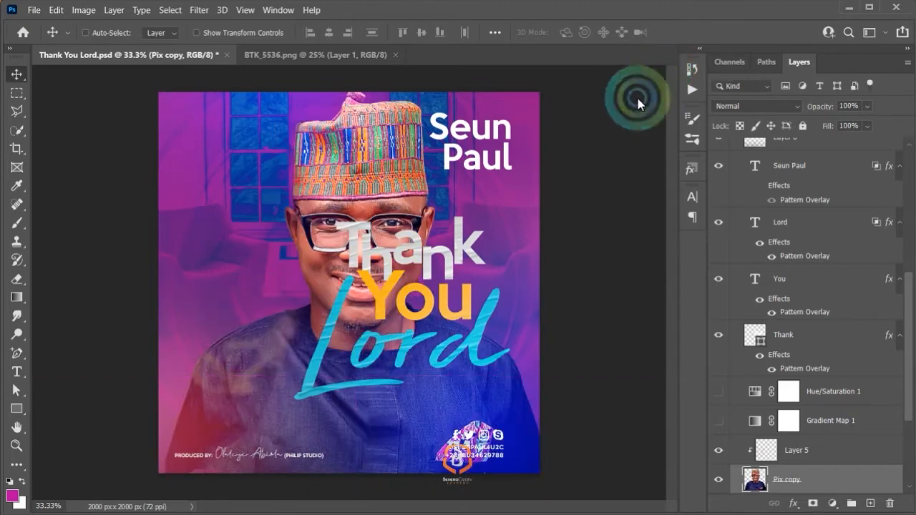
key("ctrl+z")
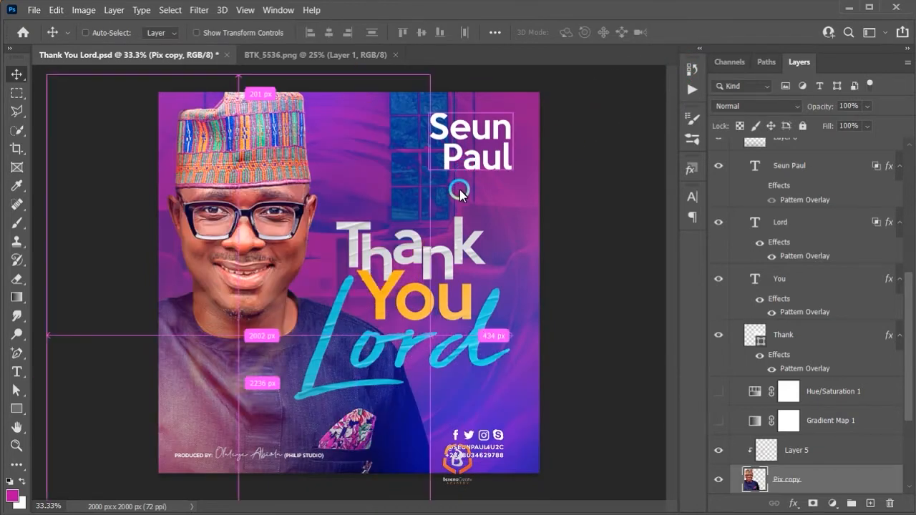
Step: Examine the face and cap in BTK_5536.png close up
left_click(311, 53)
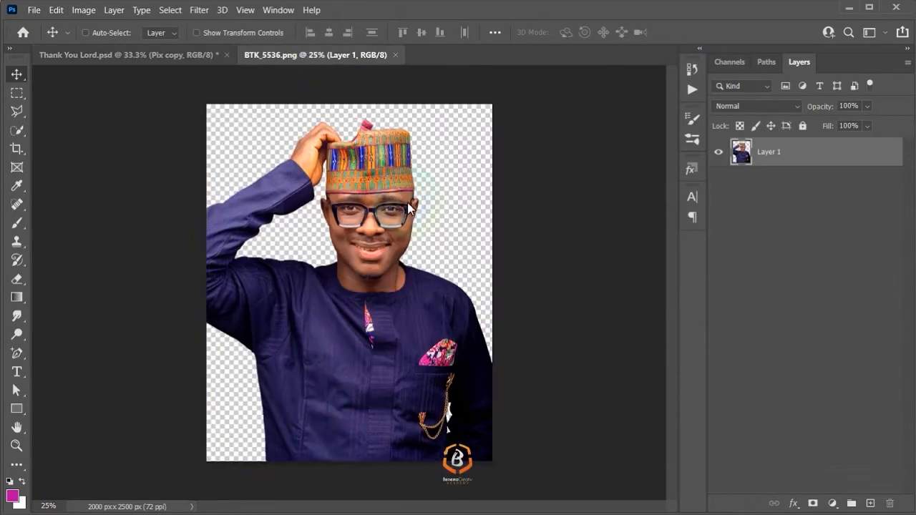
left_click_drag(276, 120, 465, 336)
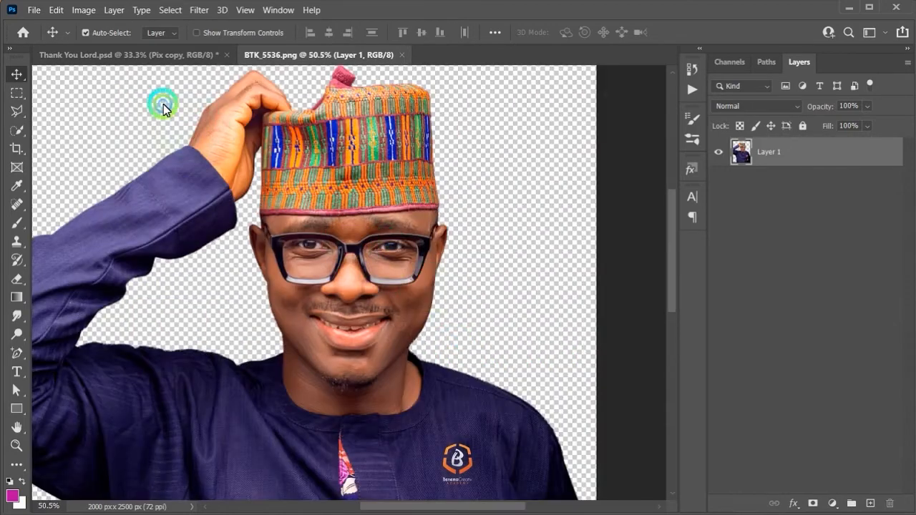
left_click_drag(163, 103, 534, 463)
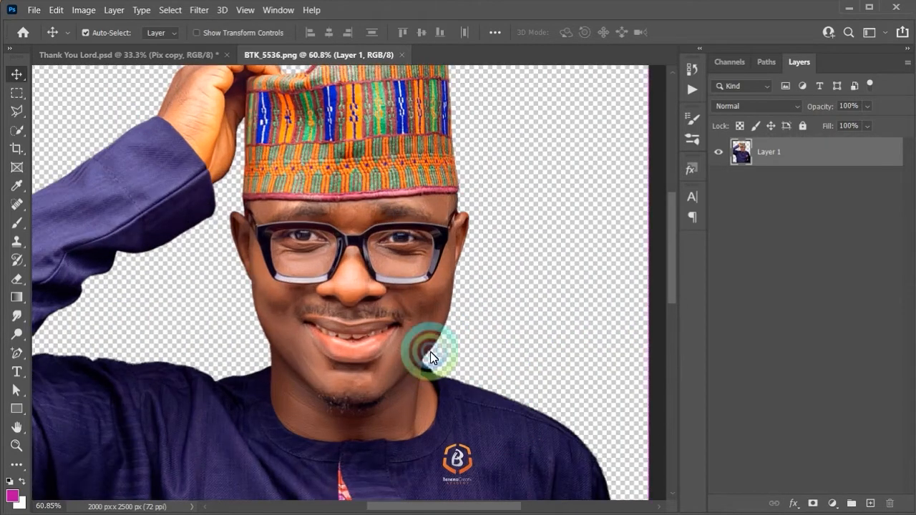
Step: In Thank You Lord.psd, show the Gradient Map 1 and Hue/Saturation 1 layers again and open the Hue/Saturation settings
left_click(186, 55)
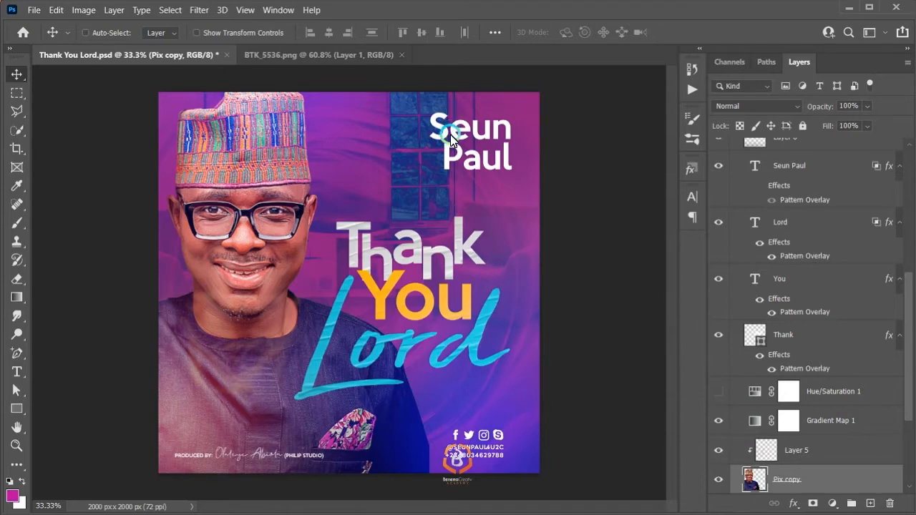
left_click(719, 393)
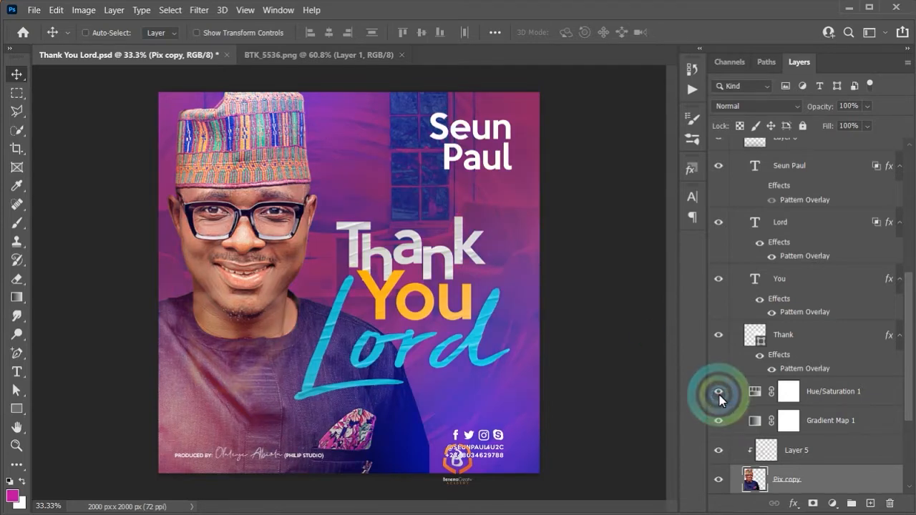
left_click(757, 391)
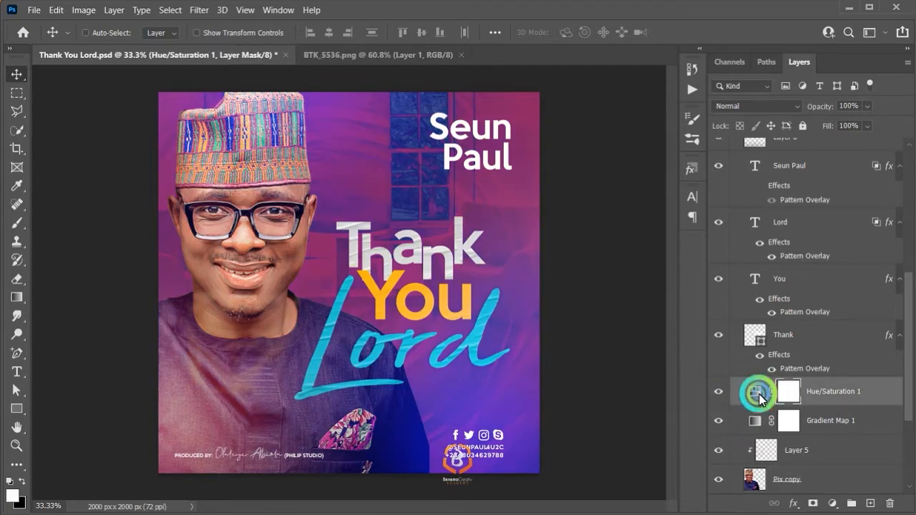
double_click(757, 391)
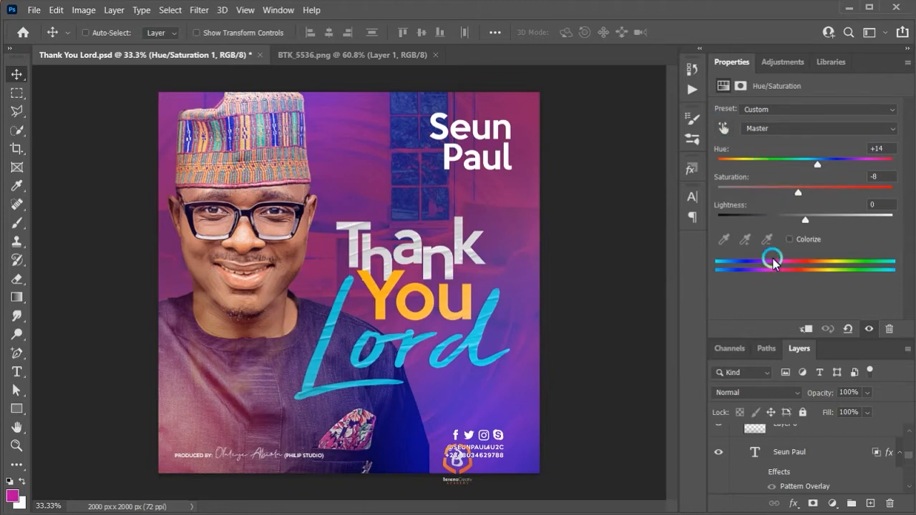
Step: Set the Hue/Saturation 1 layer's opacity to 94%
left_click(729, 348)
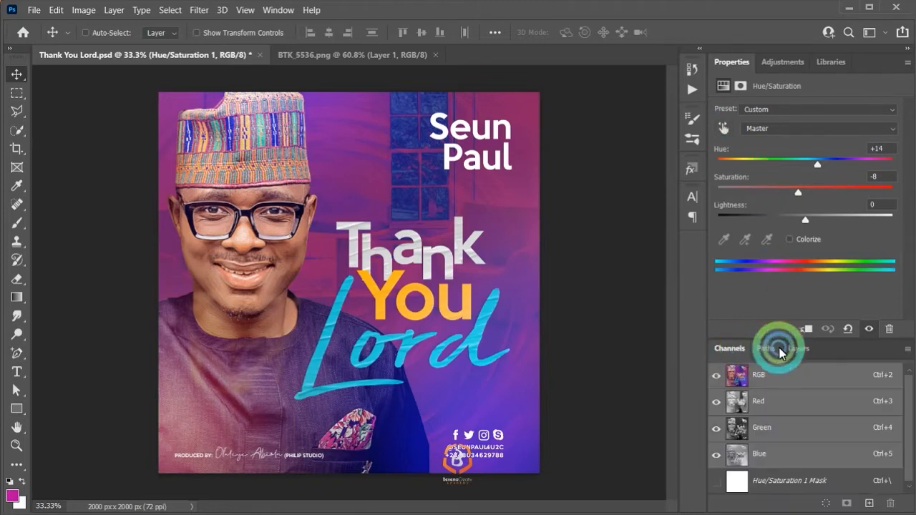
left_click(800, 349)
left_click(871, 416)
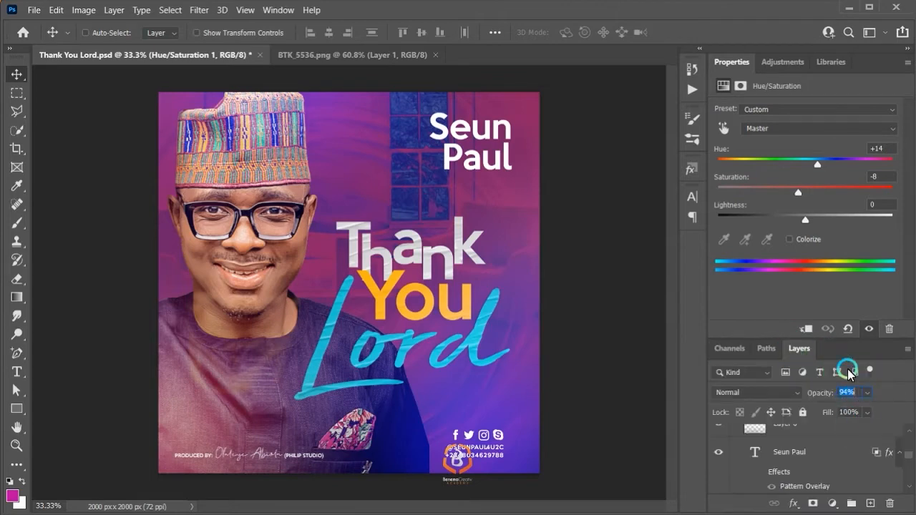
Step: Close the Hue/Saturation properties and review the layer stack down to the Background layer
left_click(908, 62)
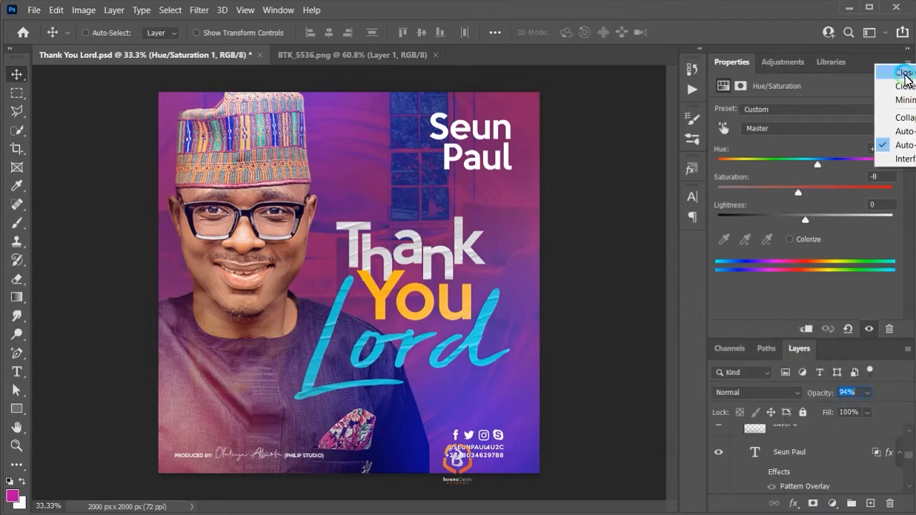
left_click(905, 73)
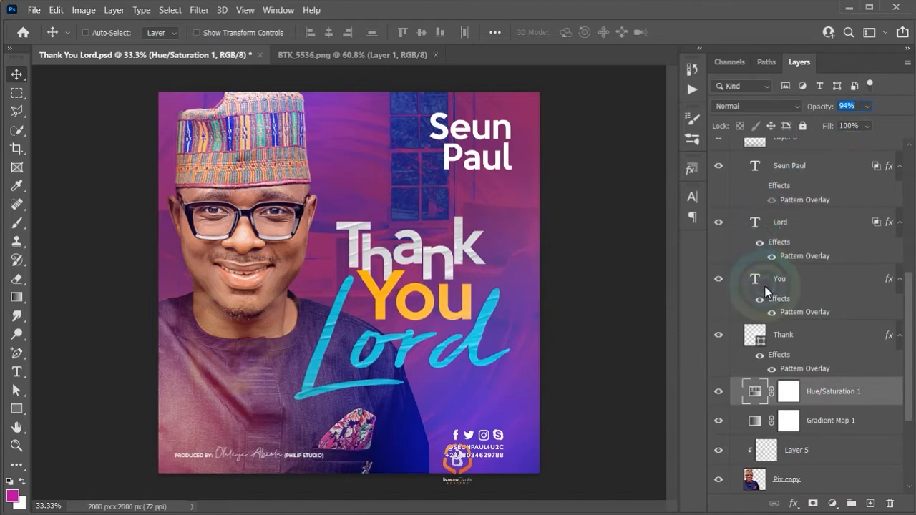
scroll(790, 253, "down", 2)
scroll(789, 253, "down", 4)
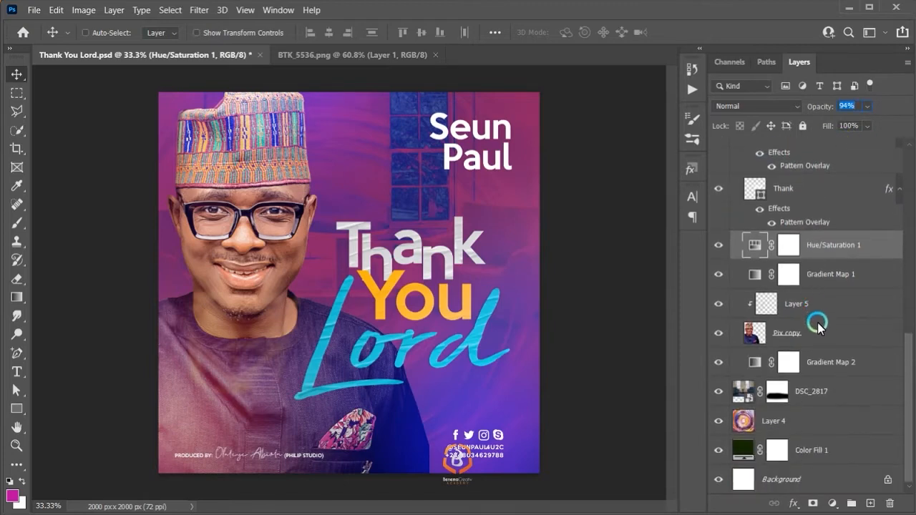
scroll(814, 324, "up", 10)
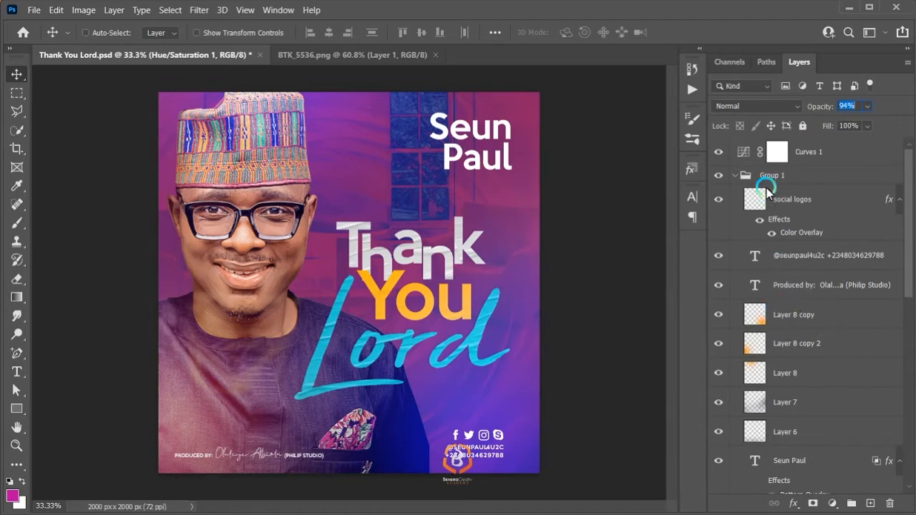
Step: Collapse and hide Group 1, and hide the Layer 4 and DSC_2817 layers
left_click(737, 177)
left_click(719, 175)
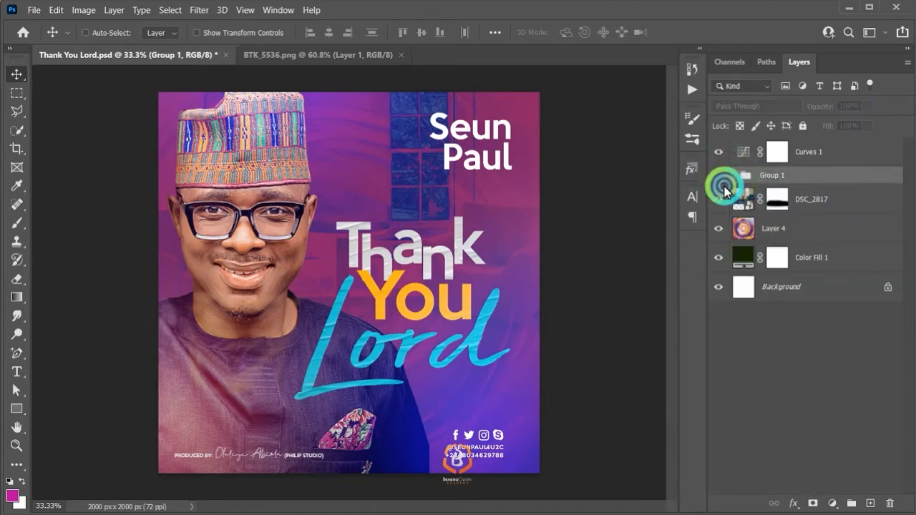
left_click(730, 235)
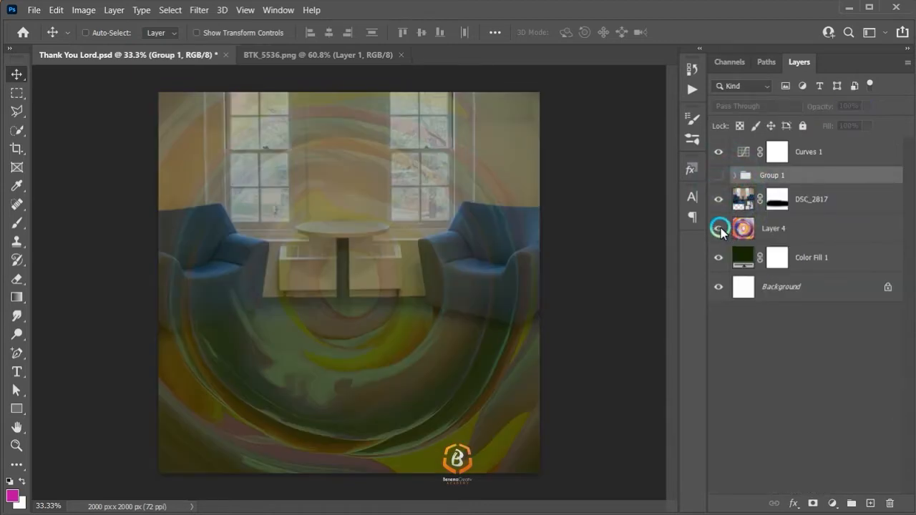
left_click(719, 199)
Step: Select the Color Fill 1 layer and view the available fill and adjustment layer types
left_click(744, 258)
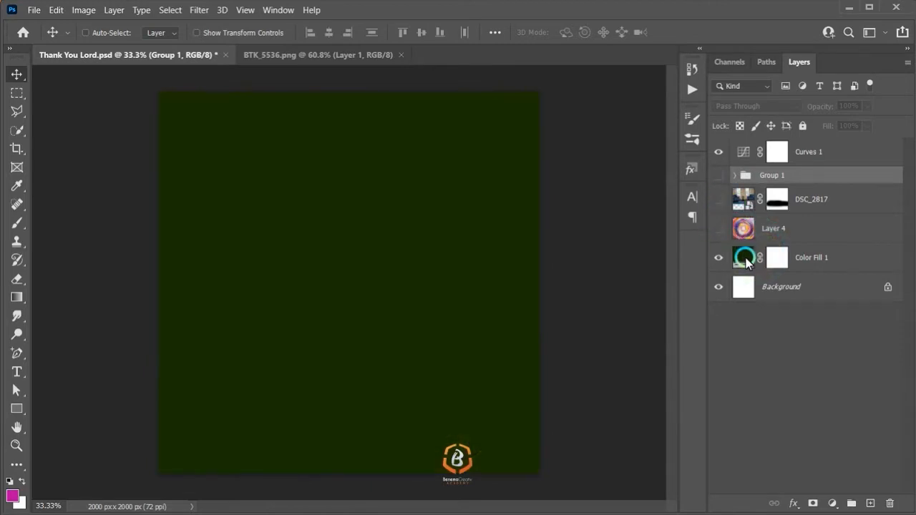
left_click(747, 263)
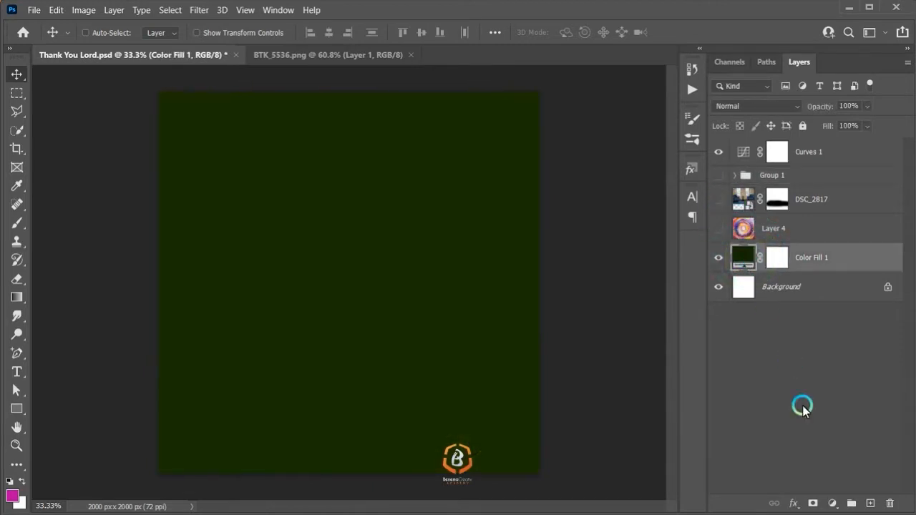
left_click(833, 505)
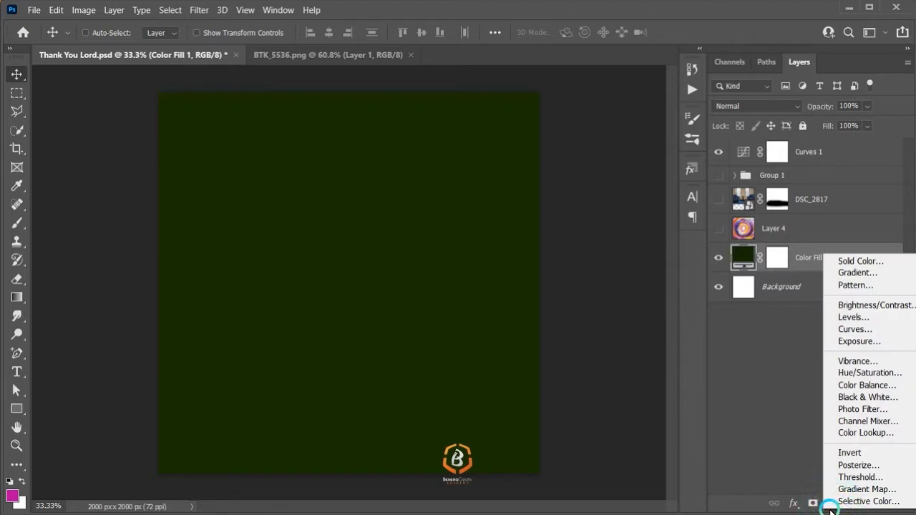
left_click(776, 406)
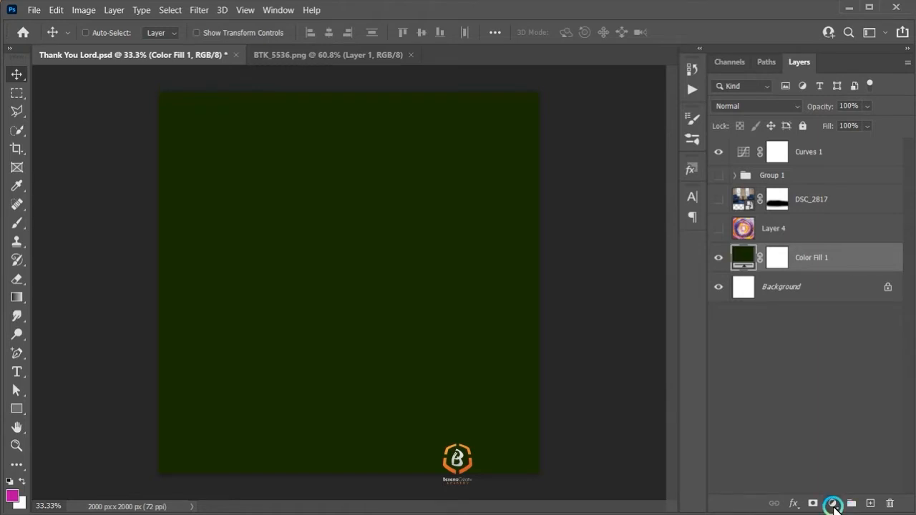
left_click(835, 505)
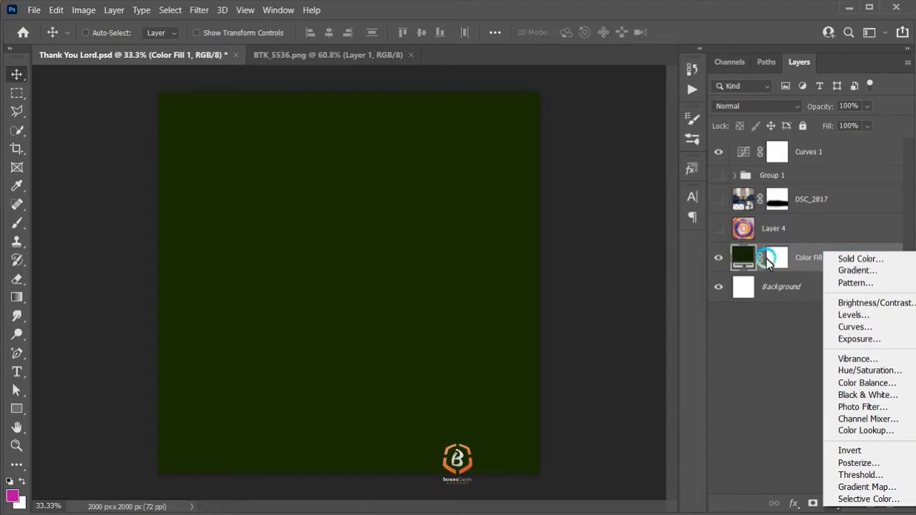
left_click(739, 256)
left_click(645, 258)
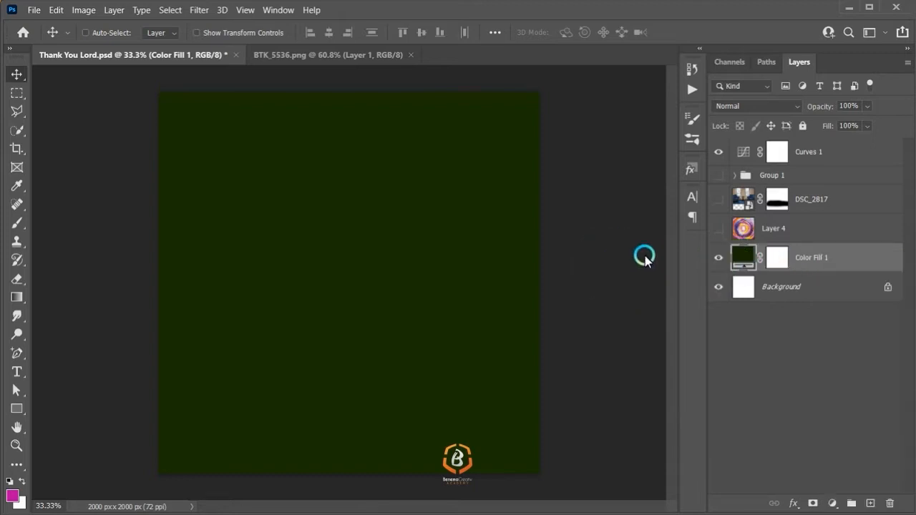
Step: Inspect the hex code of Color Fill 1's colour and close the Color Picker without changes
double_click(734, 256)
left_click(667, 323)
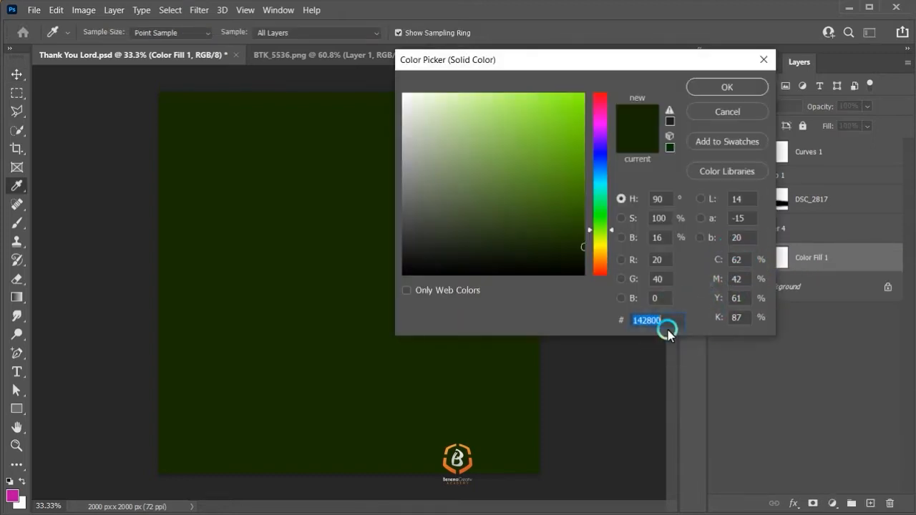
left_click_drag(670, 325, 596, 334)
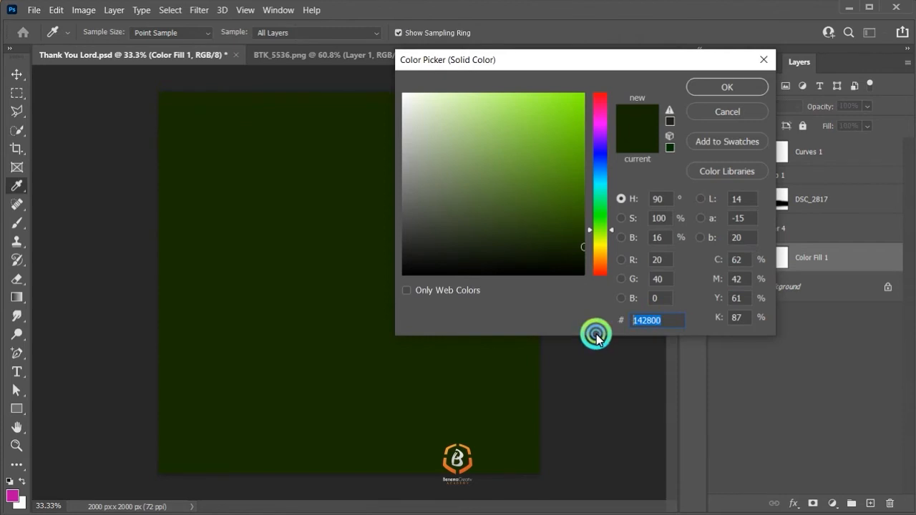
left_click(645, 318)
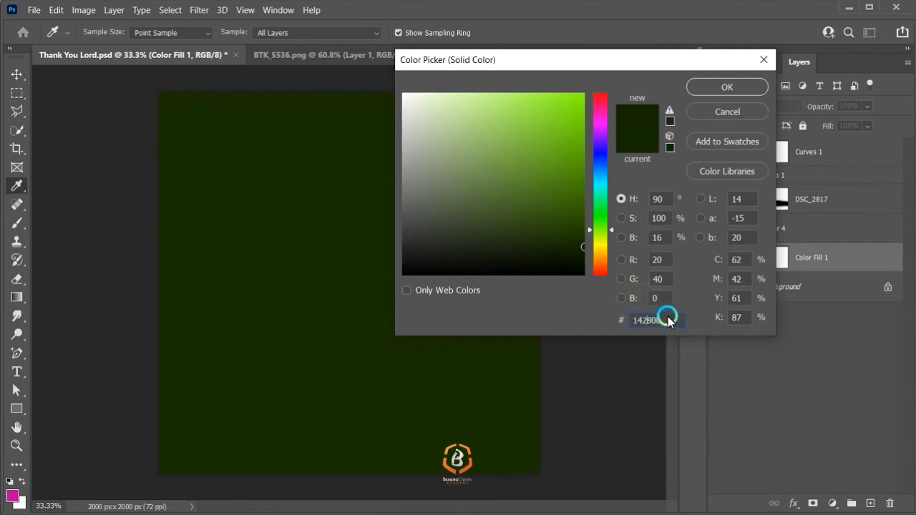
left_click(720, 140)
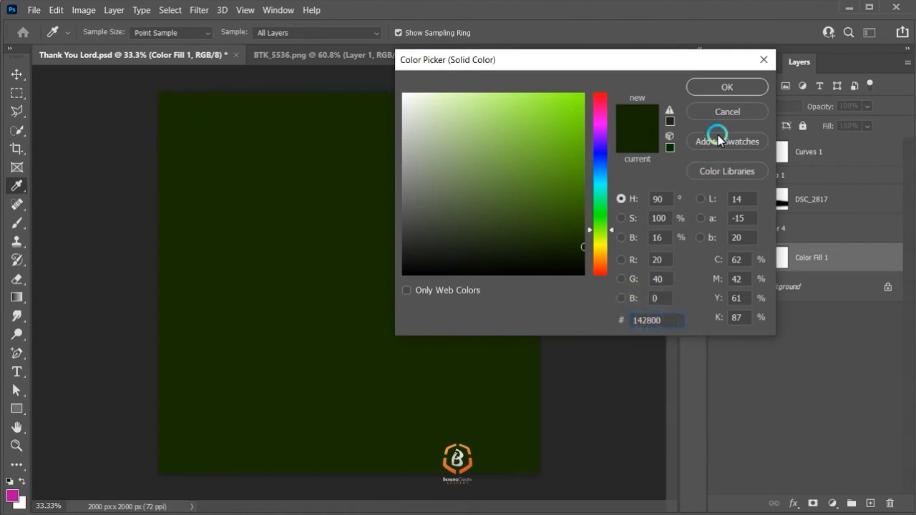
left_click(749, 108)
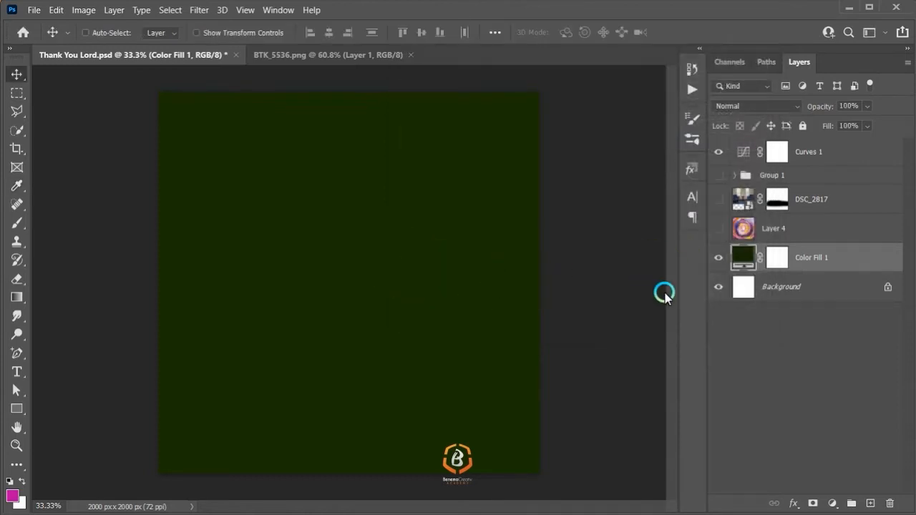
Step: Show Layer 4 and raise its opacity to 100%
left_click(718, 229)
left_click(761, 230)
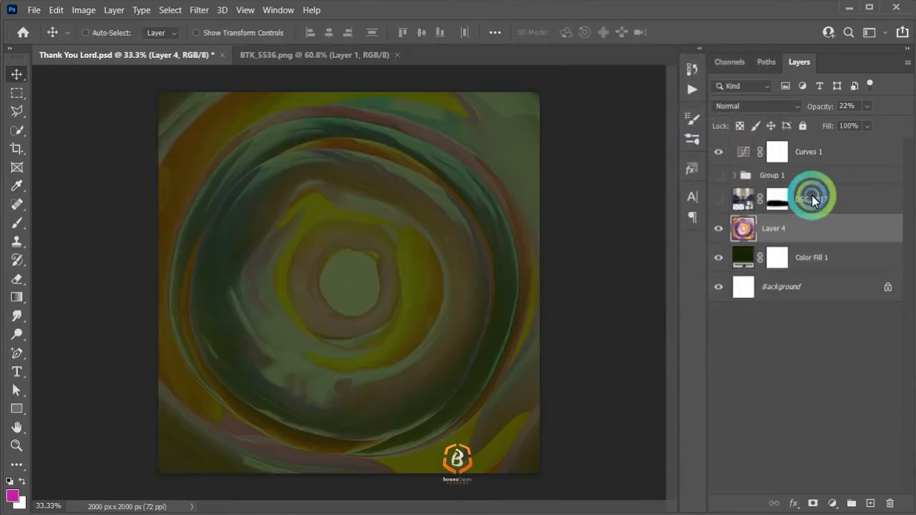
left_click(867, 106)
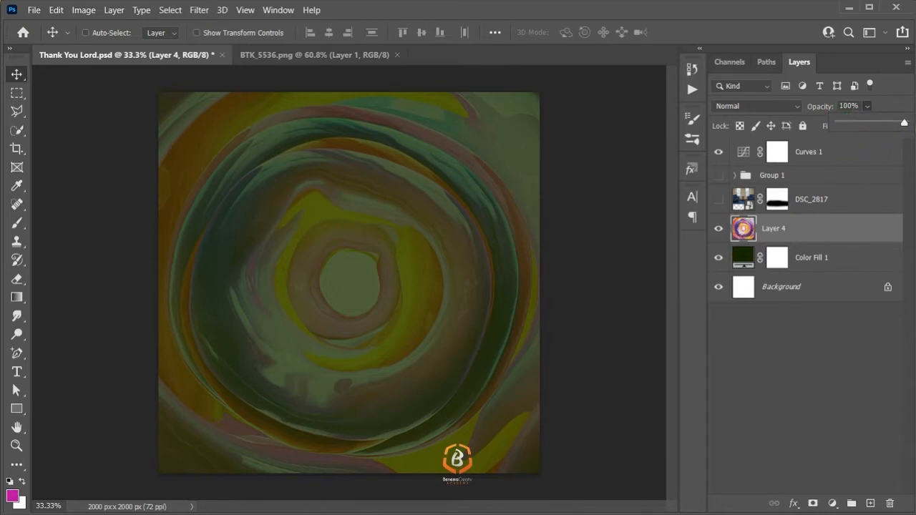
left_click_drag(850, 123, 907, 123)
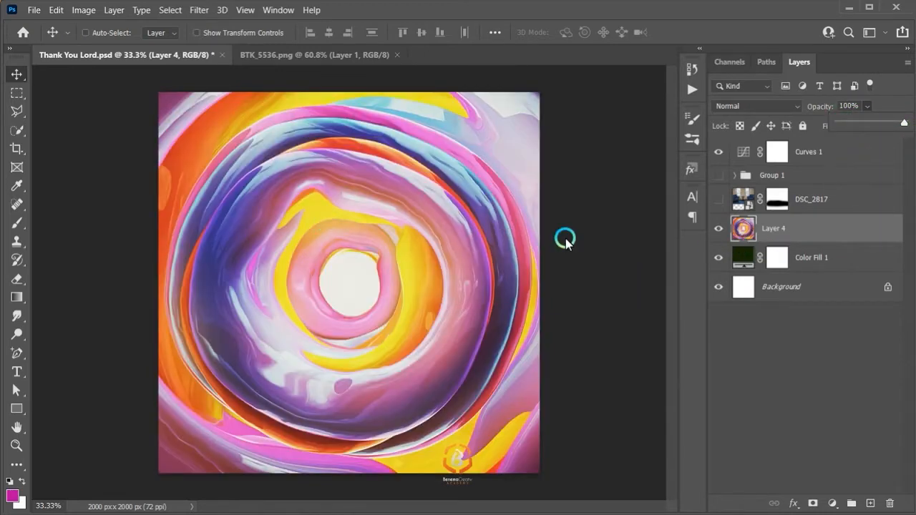
Step: Set Layer 4's opacity to 22%
left_click(841, 105)
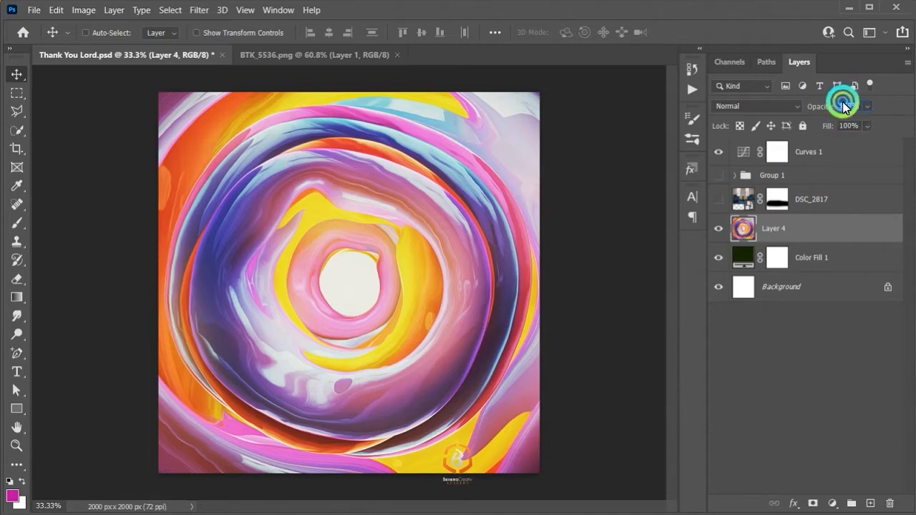
double_click(842, 108)
type("22")
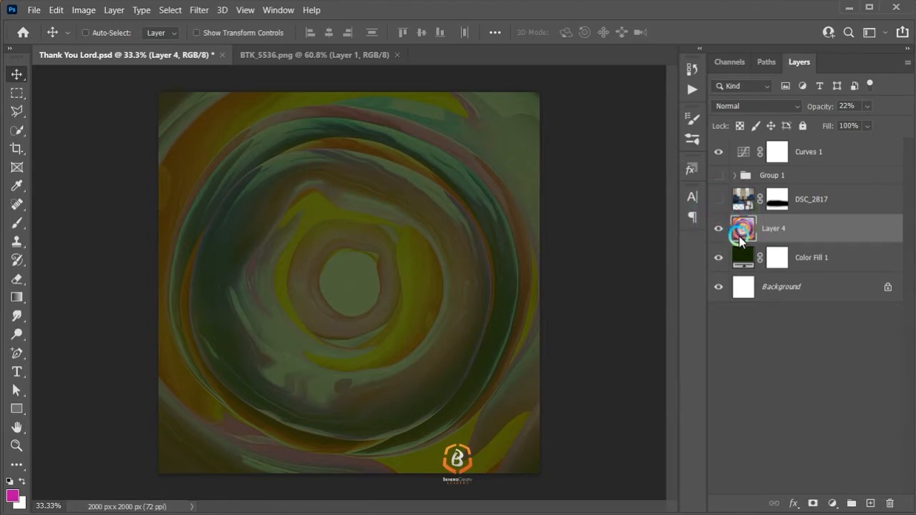
Step: Show the DSC_2817 layer at 100% opacity, switching its layer mask off and back on
left_click(719, 199)
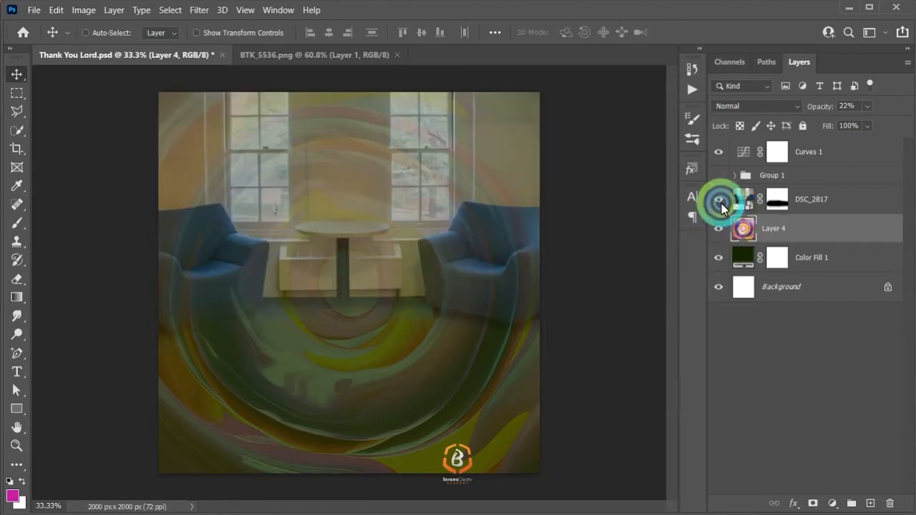
right_click(776, 203)
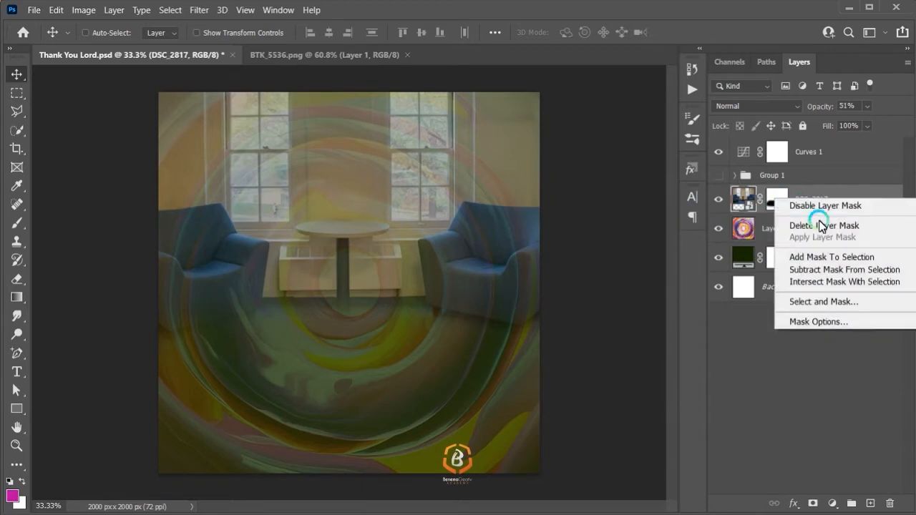
left_click(825, 207)
left_click_drag(867, 106, 906, 132)
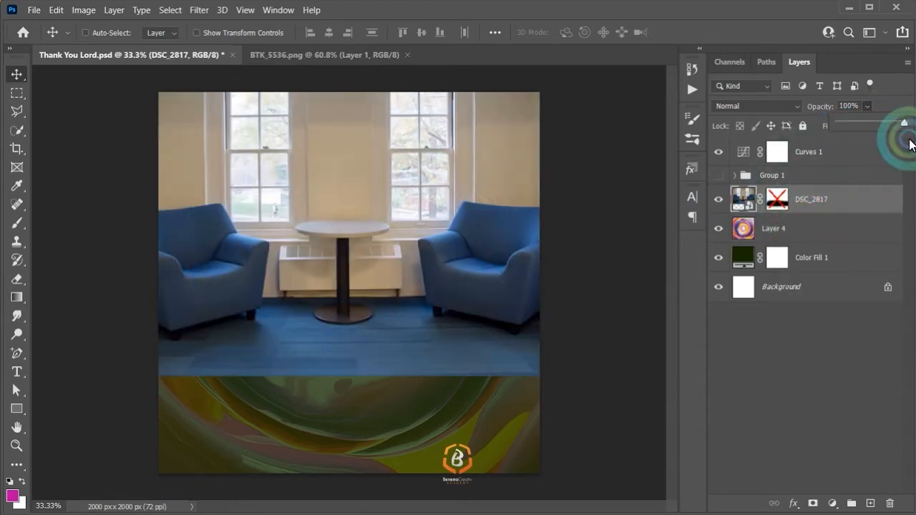
left_click(900, 144)
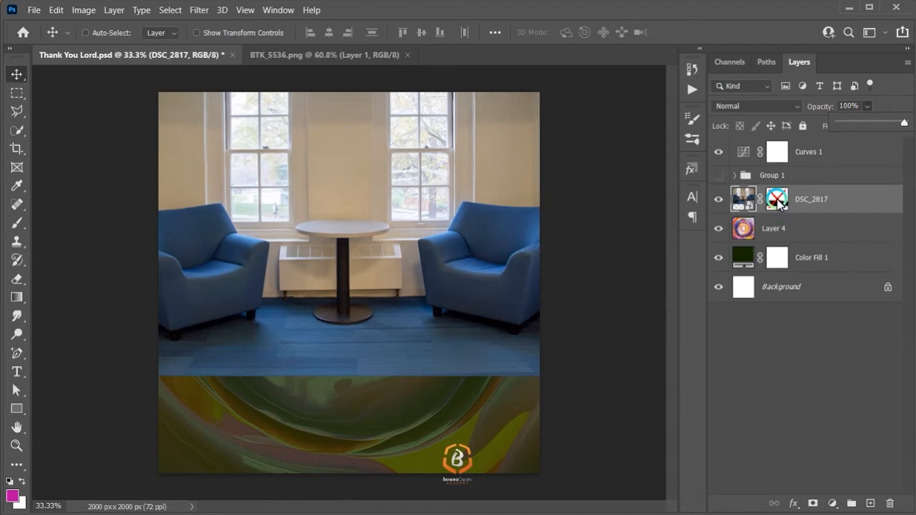
left_click(778, 200, "shift")
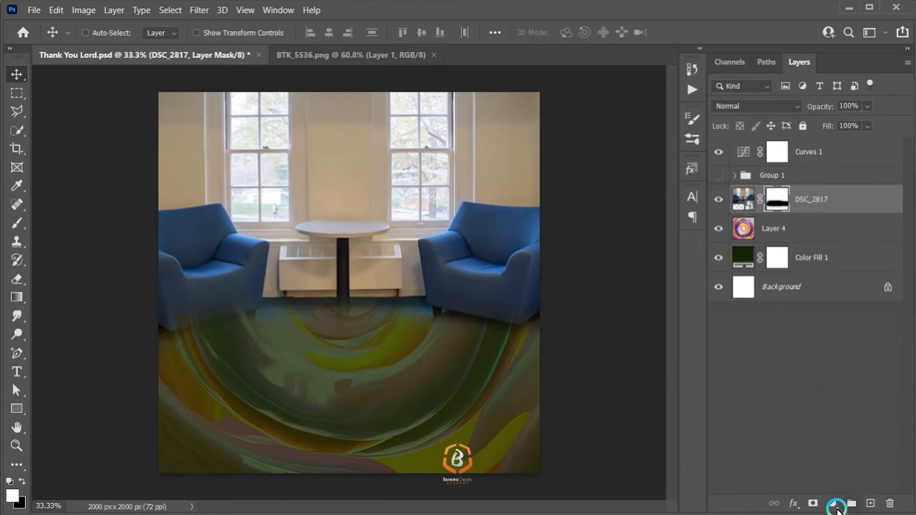
Step: Float the Layers panel over the canvas and add a Gradient Map adjustment layer above DSC_2817
left_click(835, 505)
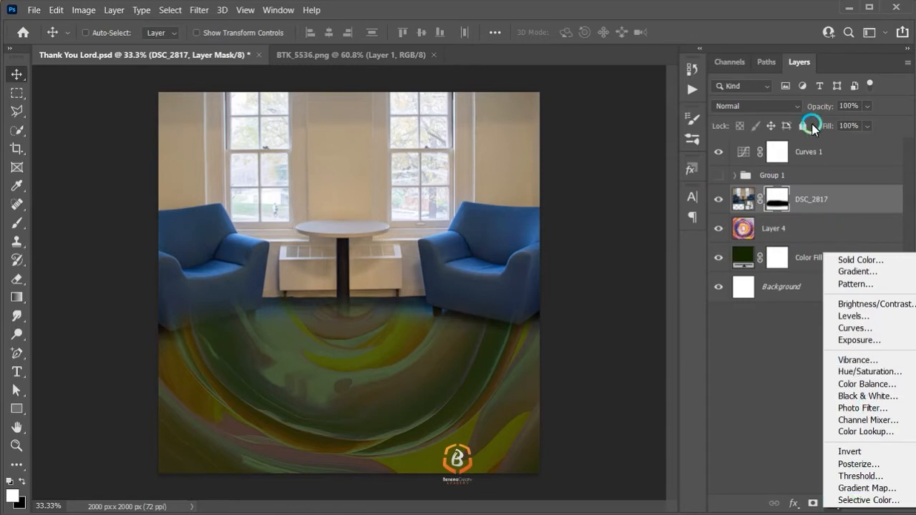
left_click_drag(799, 59, 497, 139)
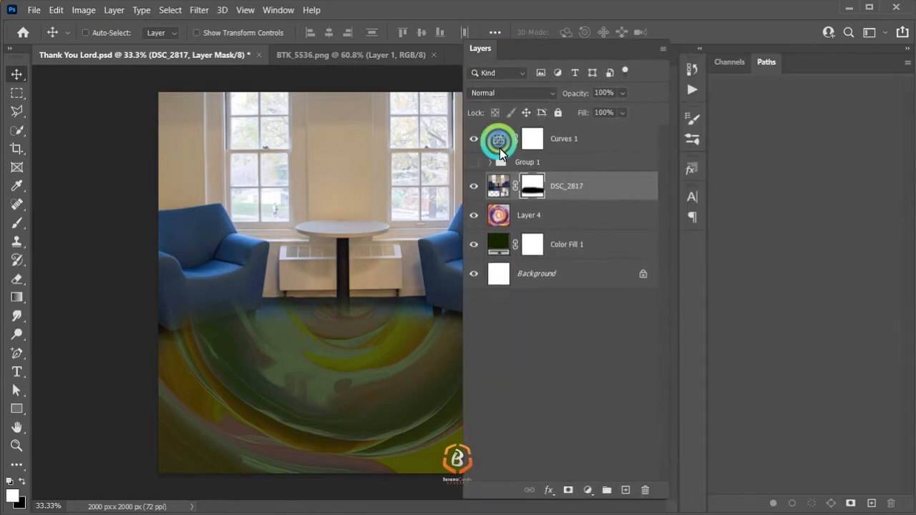
left_click(549, 315)
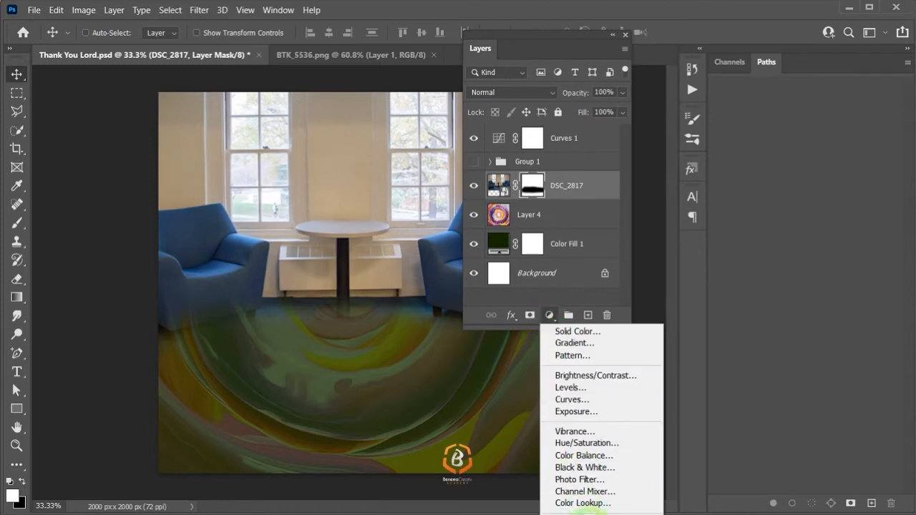
left_click(302, 163)
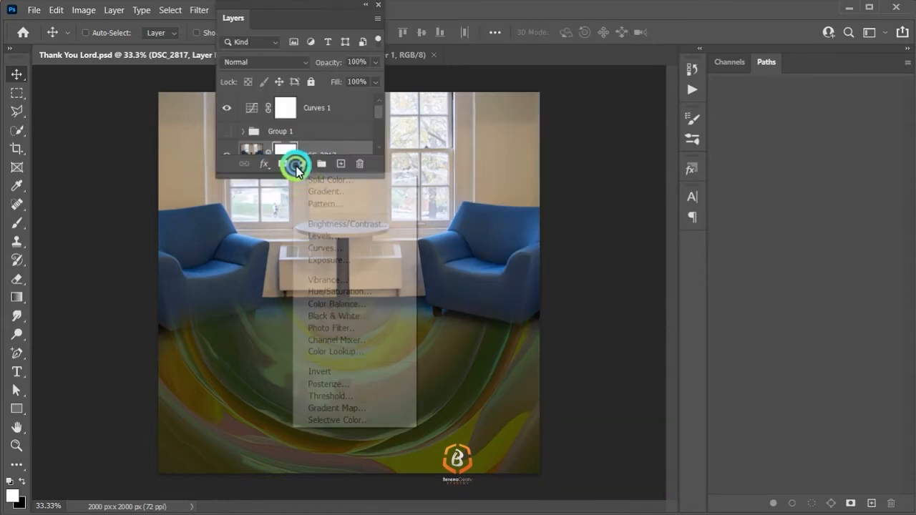
left_click(351, 410)
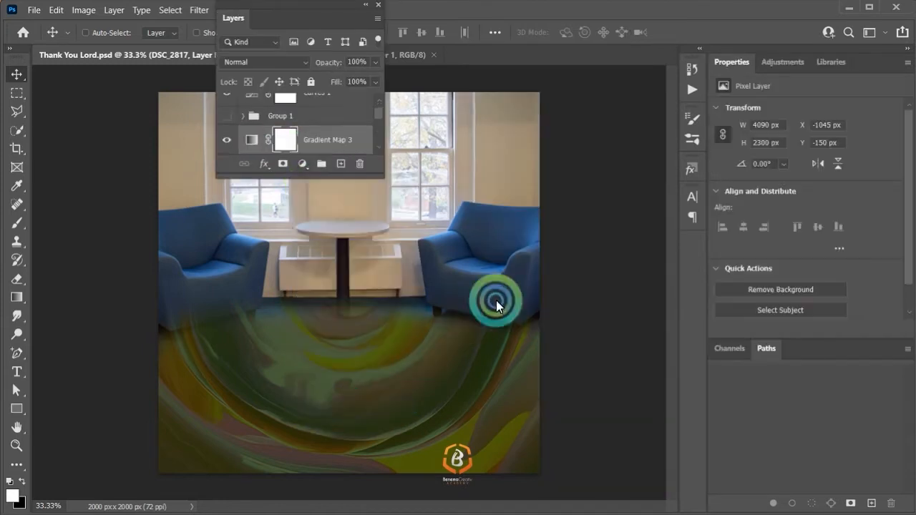
Step: Float the Gradient Map properties over the canvas and dock the Layers panel beside the Libraries column
left_click_drag(303, 22, 577, 80)
left_click_drag(745, 70, 315, 81)
left_click_drag(505, 76, 842, 71)
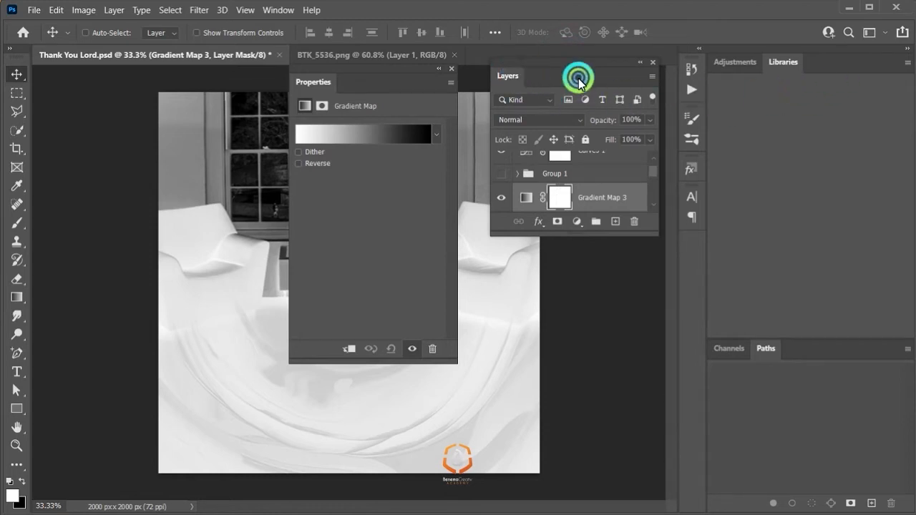
left_click_drag(579, 78, 659, 88)
left_click_drag(40, 11, 707, 72)
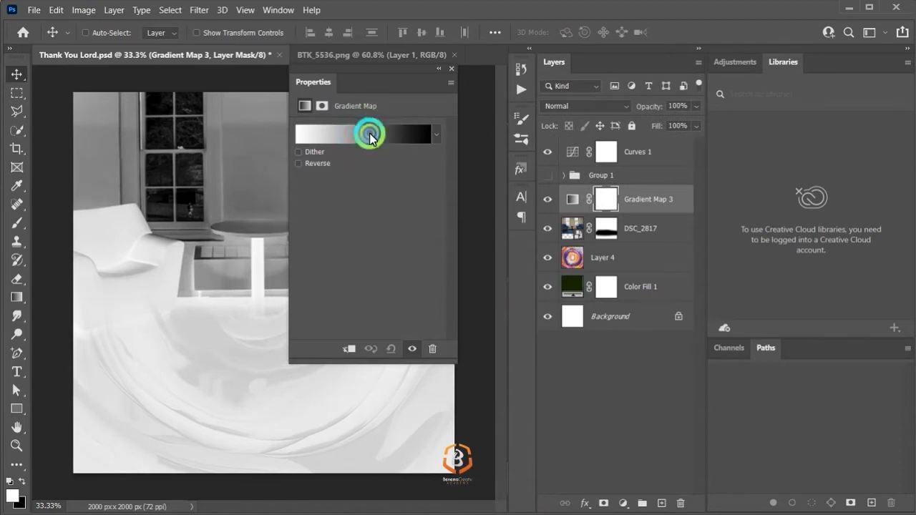
Step: Edit the Gradient Map 3 gradient and set its starting colour stop to black (000000)
left_click(339, 138)
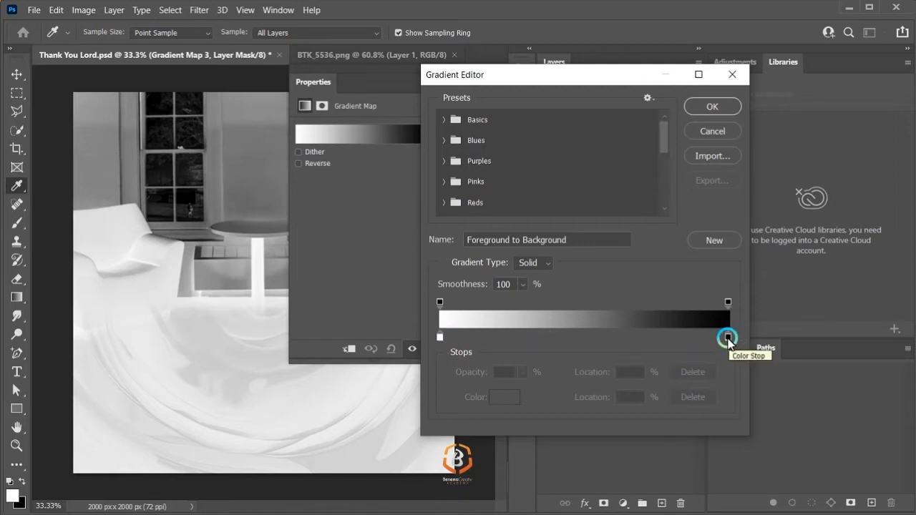
left_click(439, 337)
double_click(440, 337)
left_click_drag(482, 214, 432, 266)
left_click(726, 86)
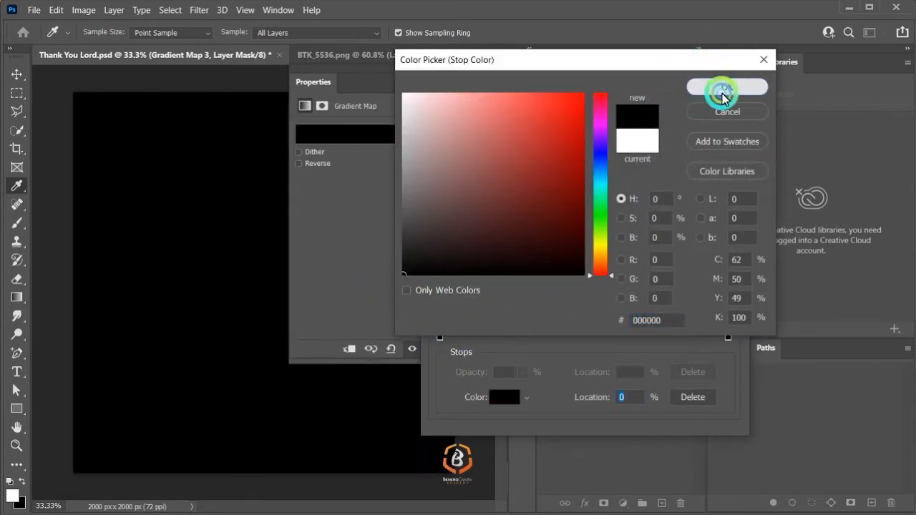
Step: Set the end colour stop of the Gradient Map 3 gradient to salmon (ff7272)
left_click(729, 337)
double_click(729, 337)
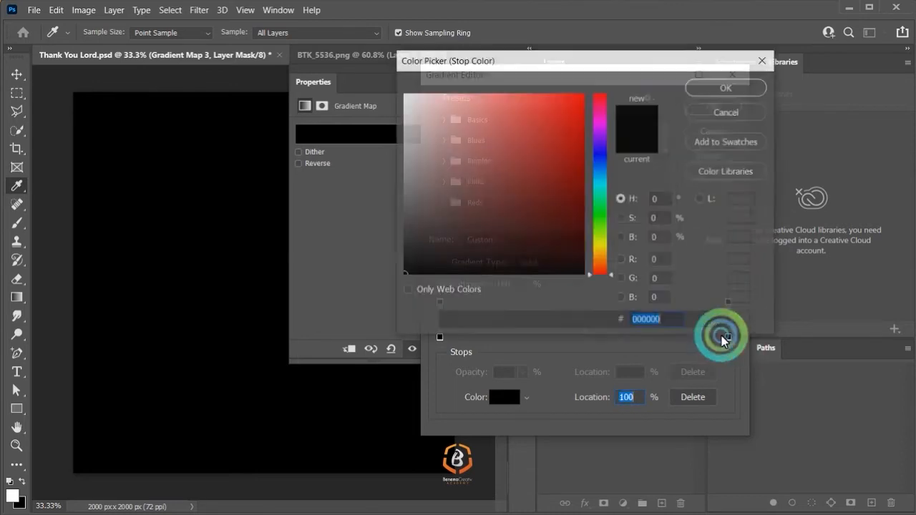
left_click_drag(430, 151, 506, 91)
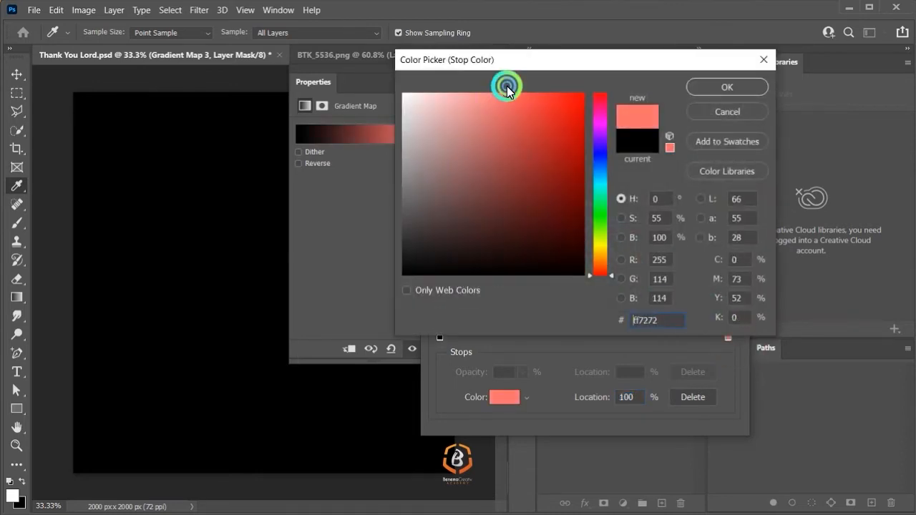
left_click(726, 86)
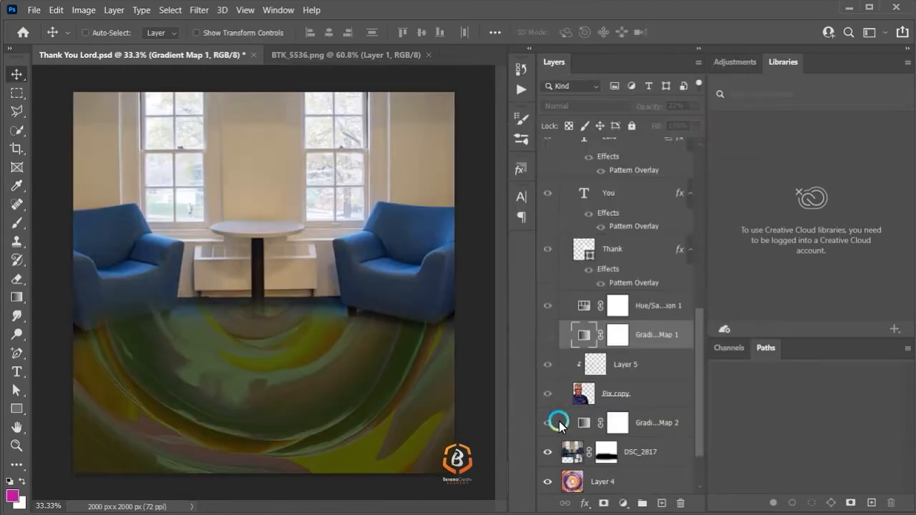
Step: Move Gradient Map 2 out of Group 1 to just above DSC_2817, examine its gradient's colour stops and collapse its properties
scroll(555, 430, "down", 2)
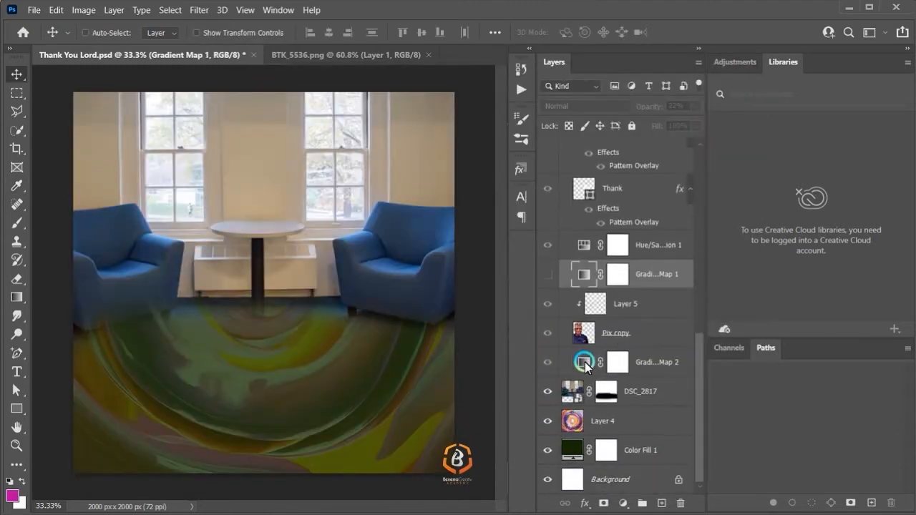
left_click_drag(654, 360, 646, 385)
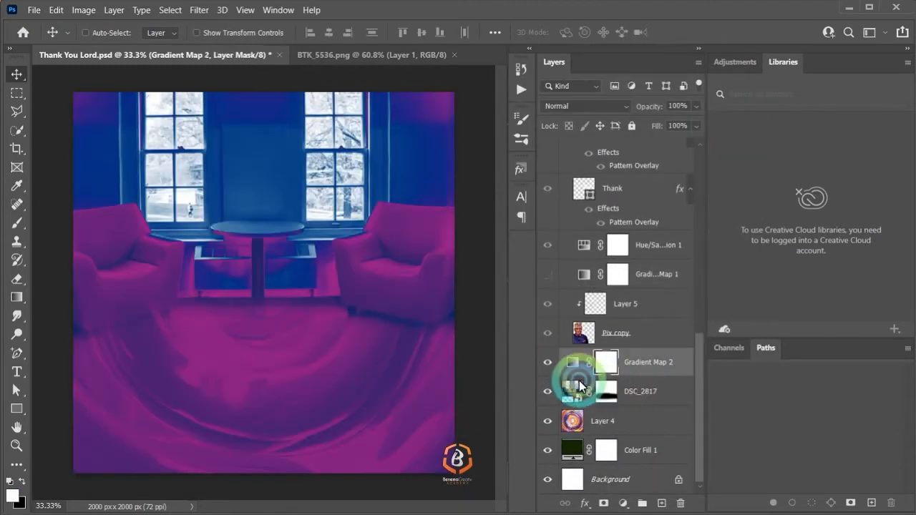
double_click(563, 361)
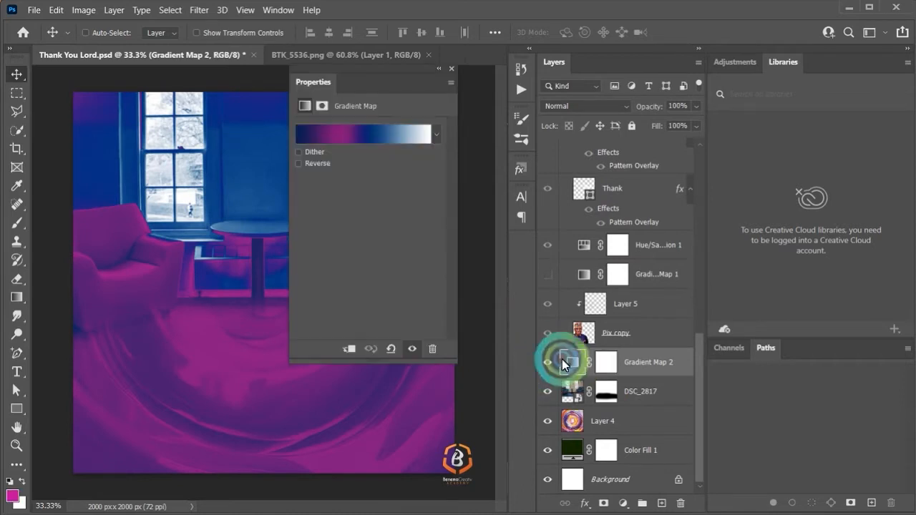
left_click(360, 135)
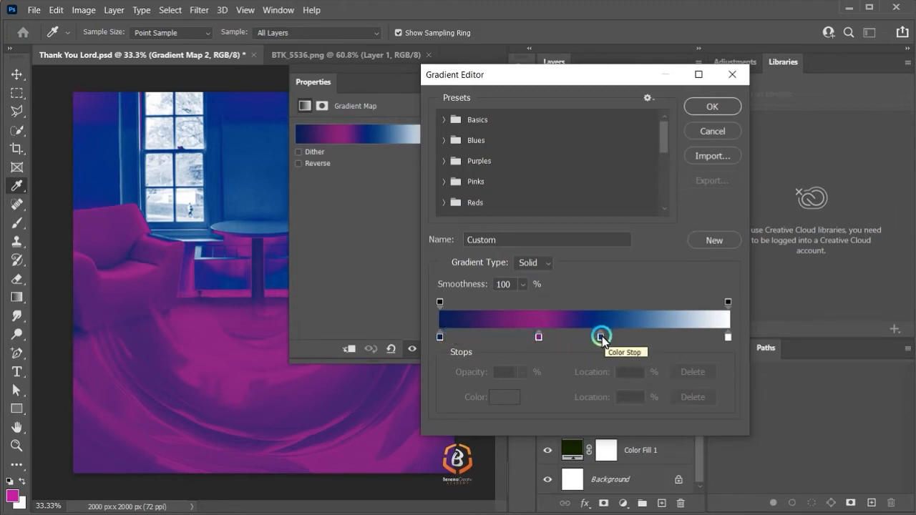
left_click(706, 106)
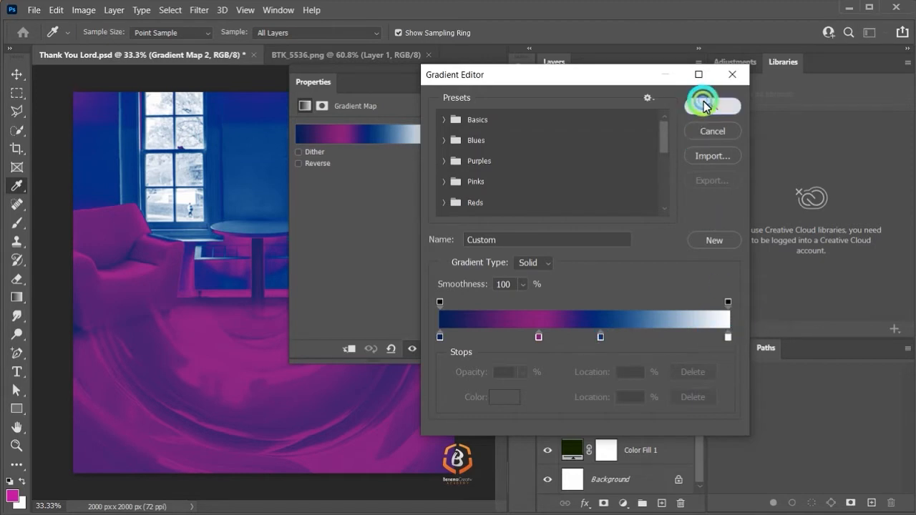
left_click(438, 68)
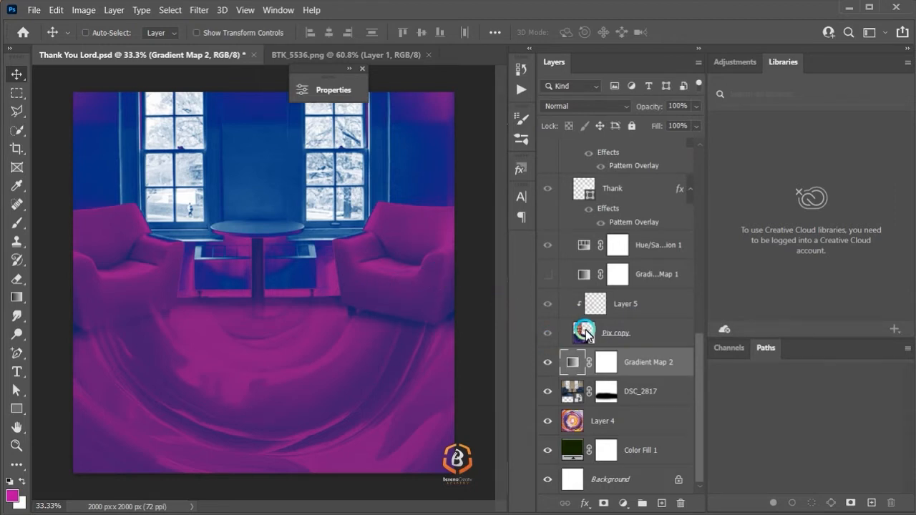
Step: Make Group 1 visible and dock the Properties panel alongside Layers, leaving the layer list in front
scroll(594, 225, "up", 10)
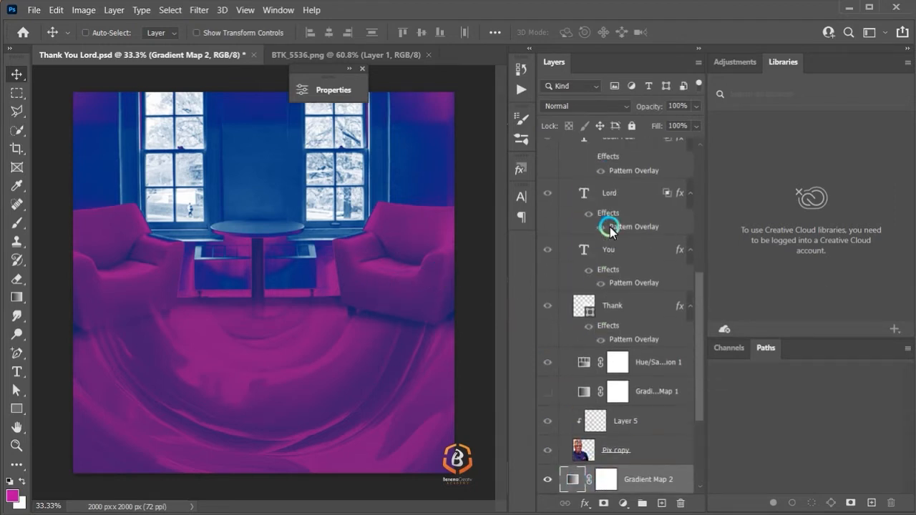
left_click(548, 175)
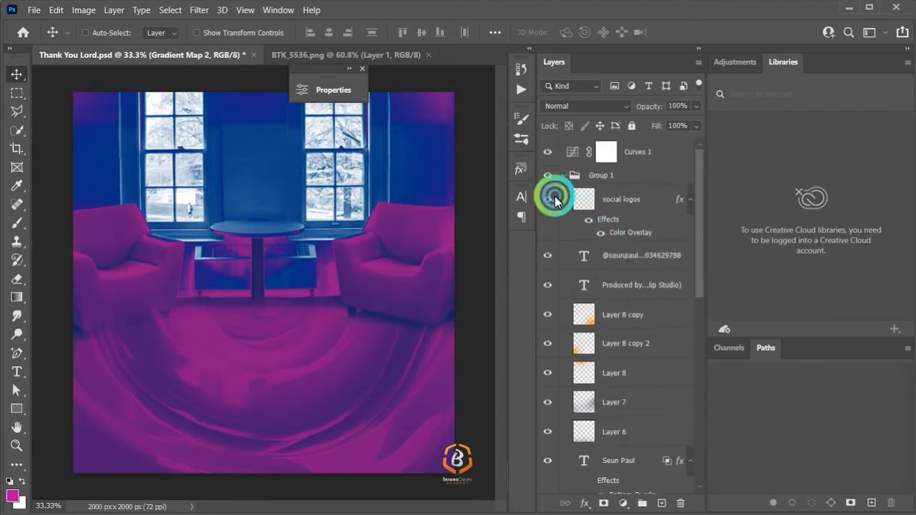
scroll(656, 344, "down", 4)
scroll(658, 347, "down", 7)
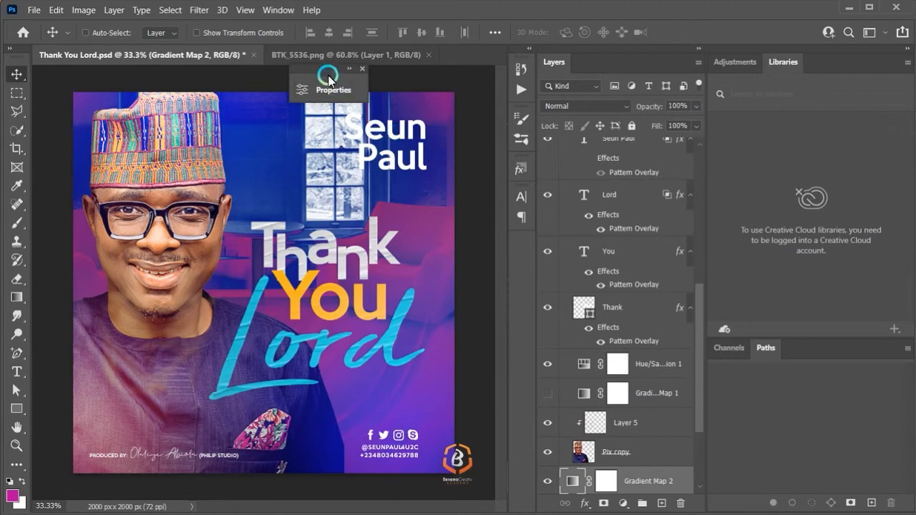
left_click_drag(327, 88, 615, 63)
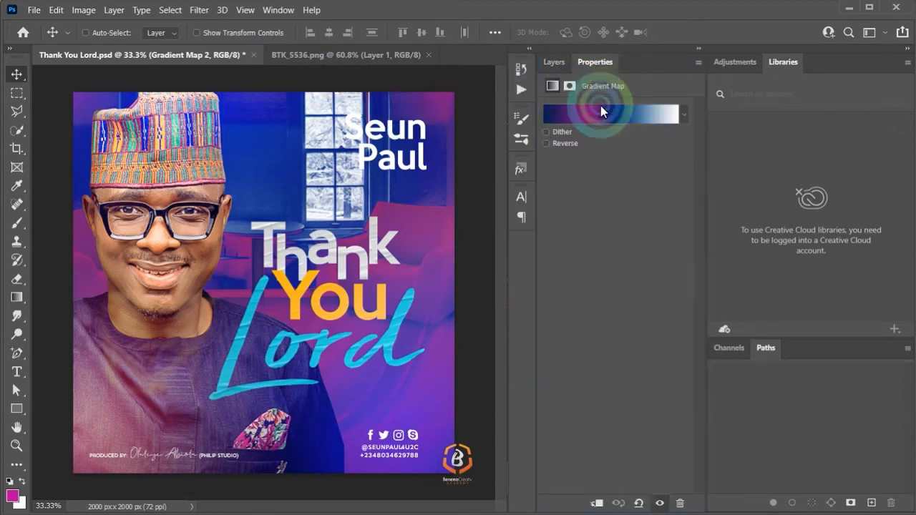
left_click(552, 63)
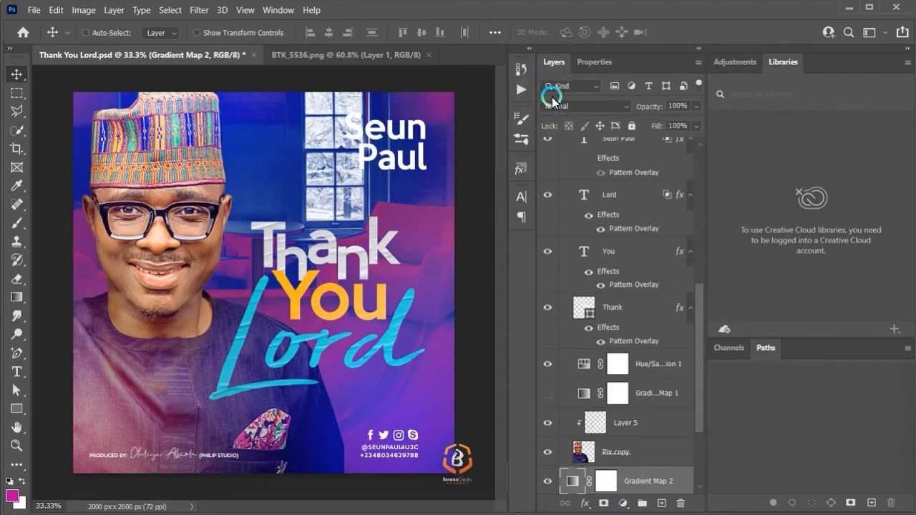
Step: Compare the cut-out portrait in BTK_5536.png with its retouched version on the cover, examining the face up close
left_click(335, 54)
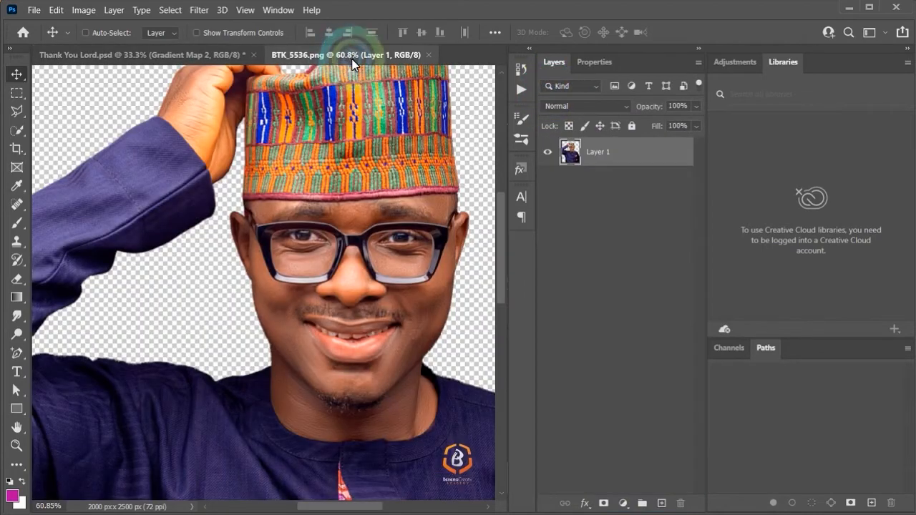
left_click(229, 56)
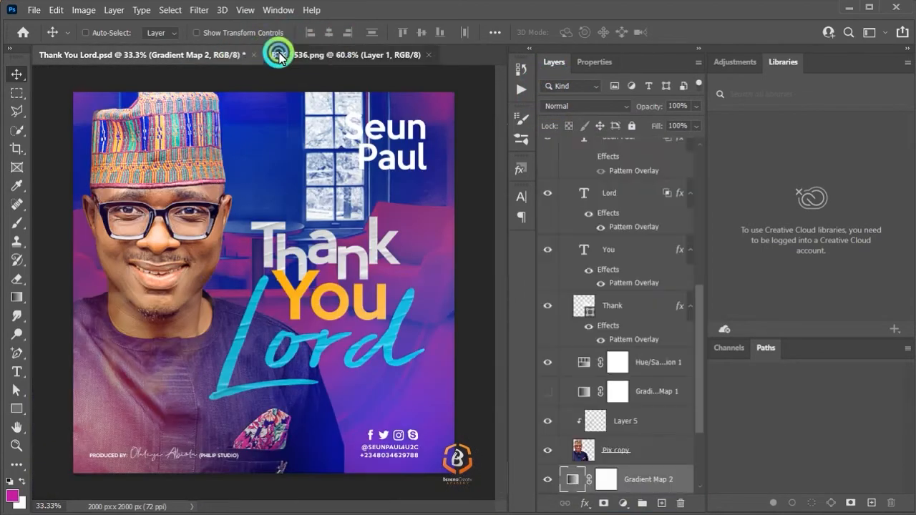
left_click(278, 54)
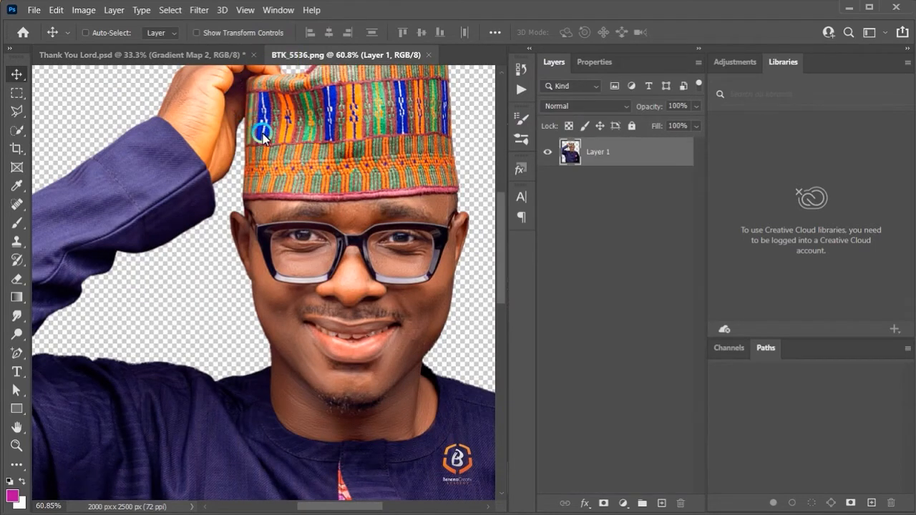
left_click(188, 54)
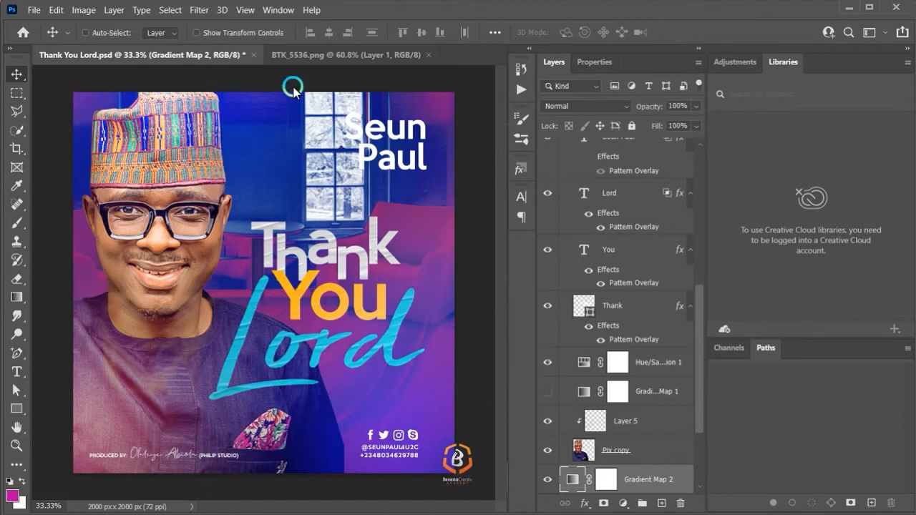
left_click(307, 53)
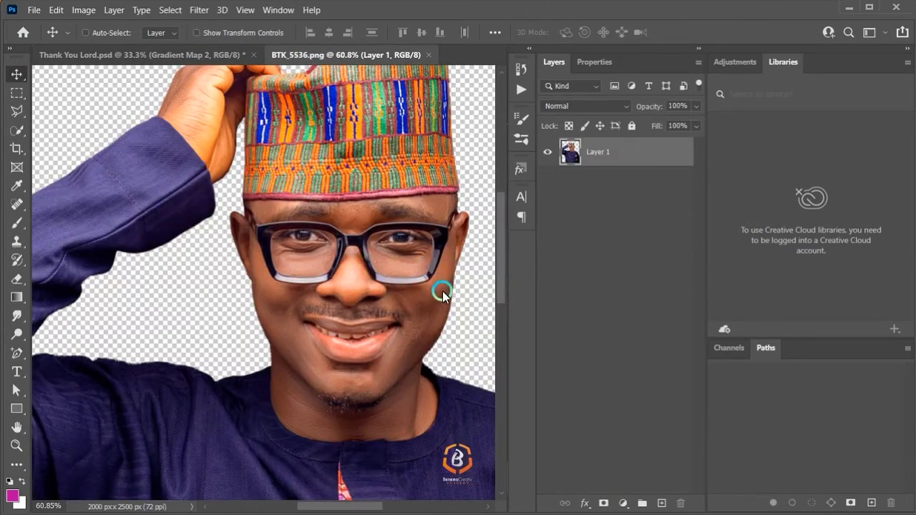
left_click(162, 54)
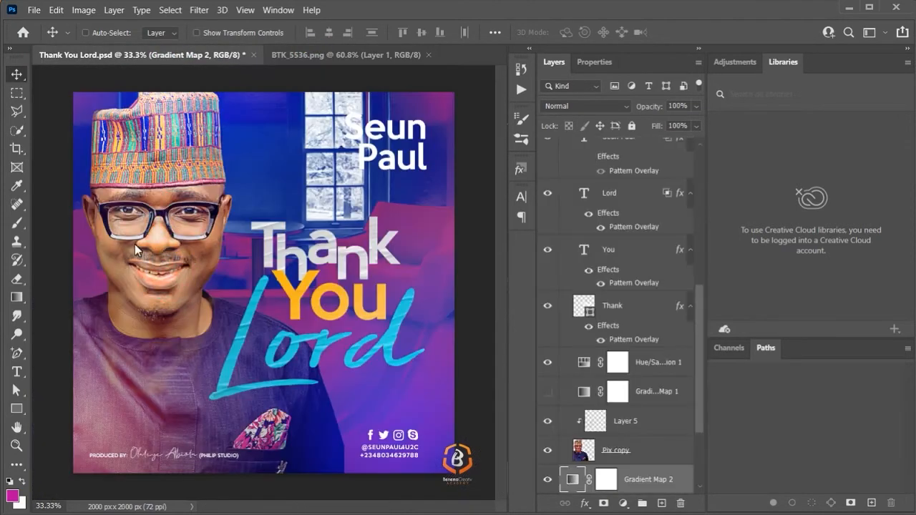
left_click_drag(73, 153, 266, 383)
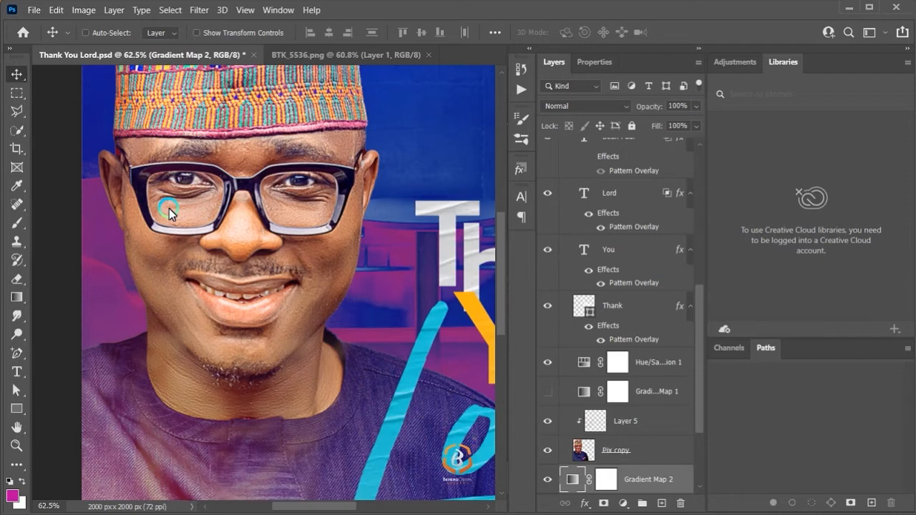
key("ctrl+0")
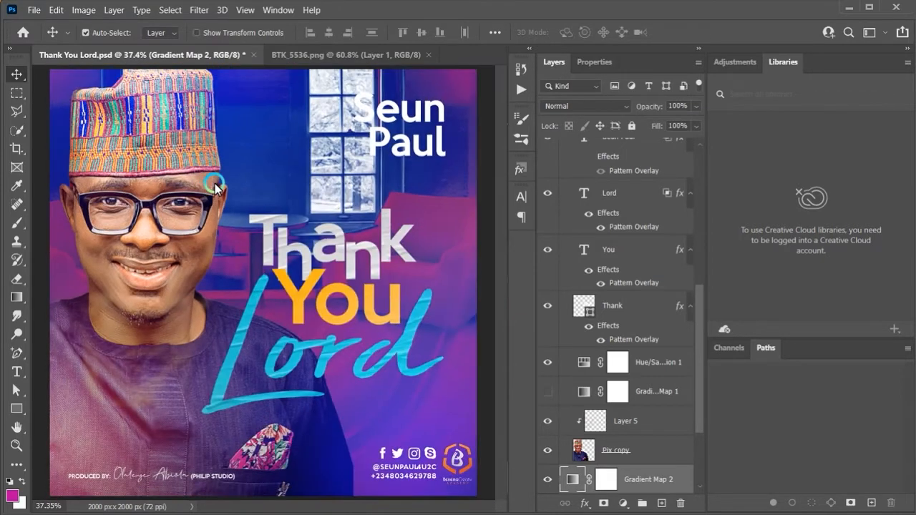
Step: Create a new 1080 x 1080 pixel document at 72 pixels/inch in RGB Color with a white background
left_click(33, 10)
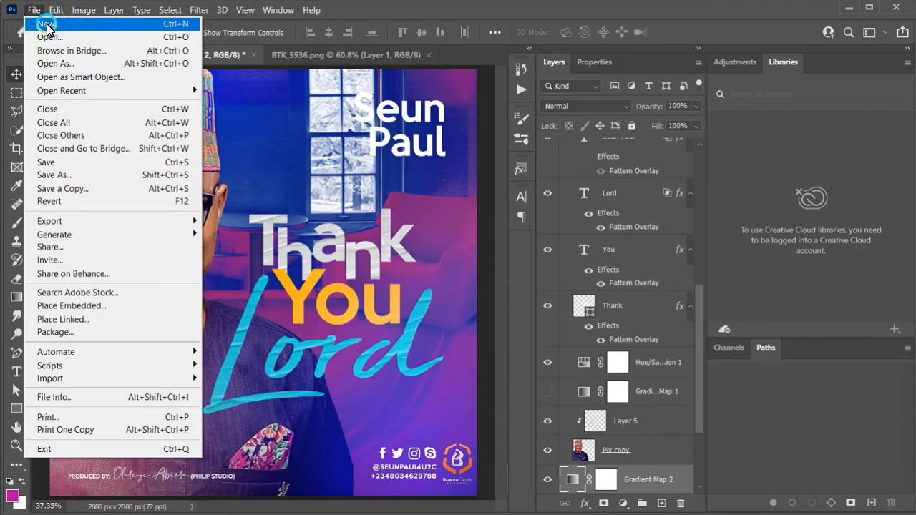
left_click(47, 26)
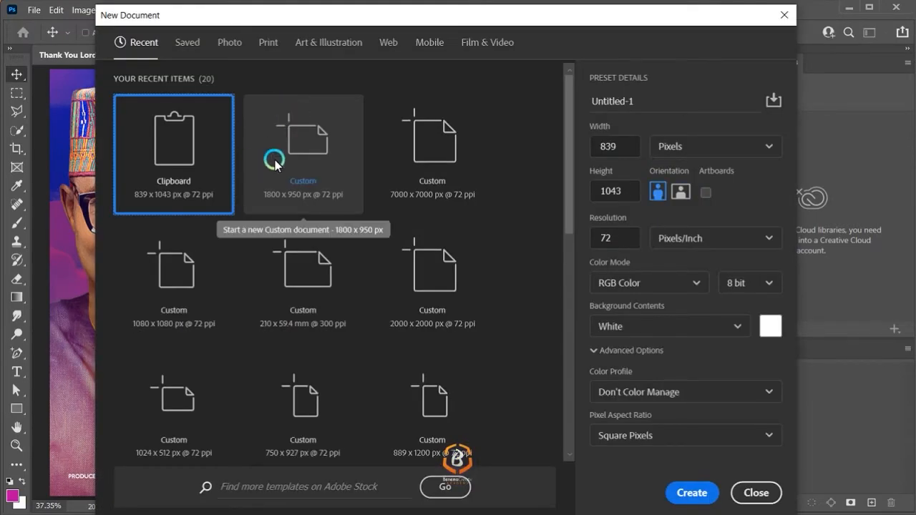
left_click(625, 146)
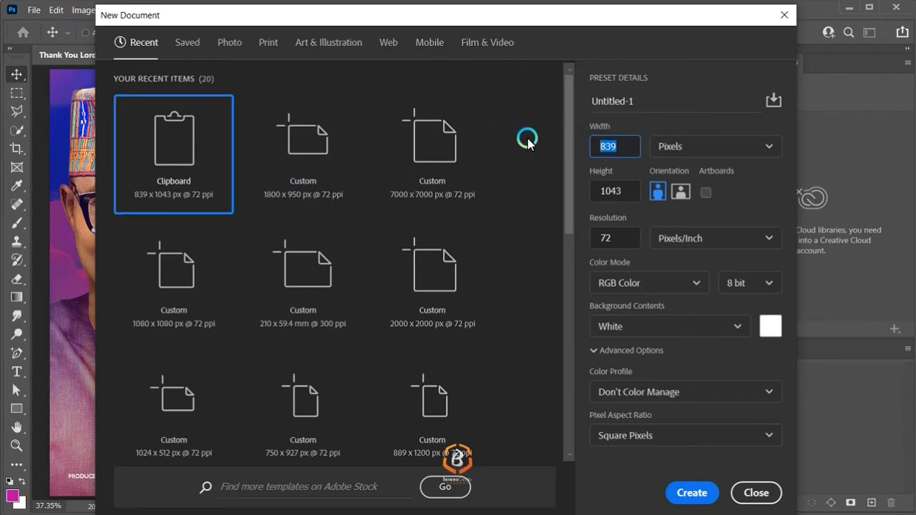
key("Tab")
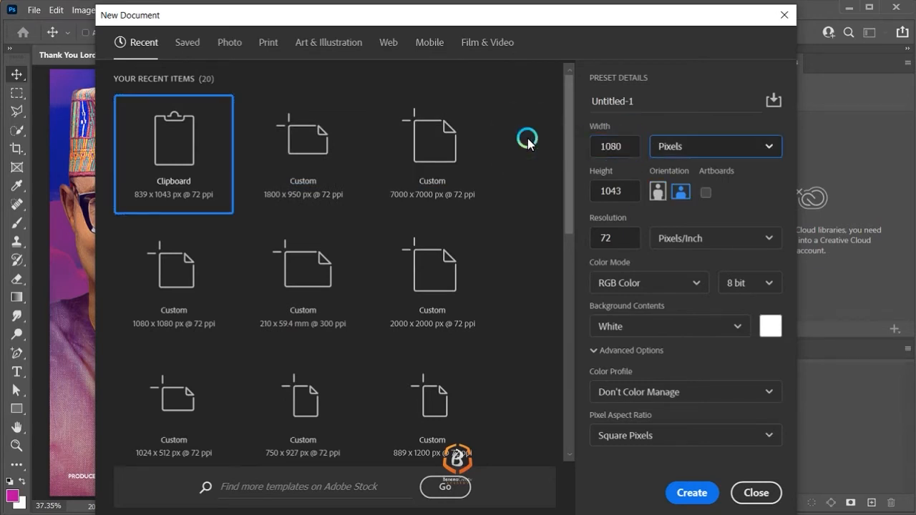
key("Tab")
type("1")
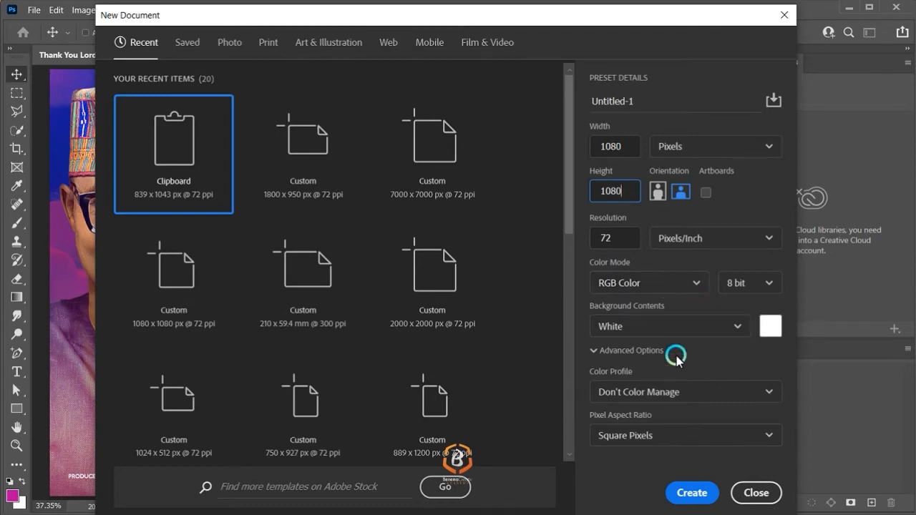
left_click(705, 494)
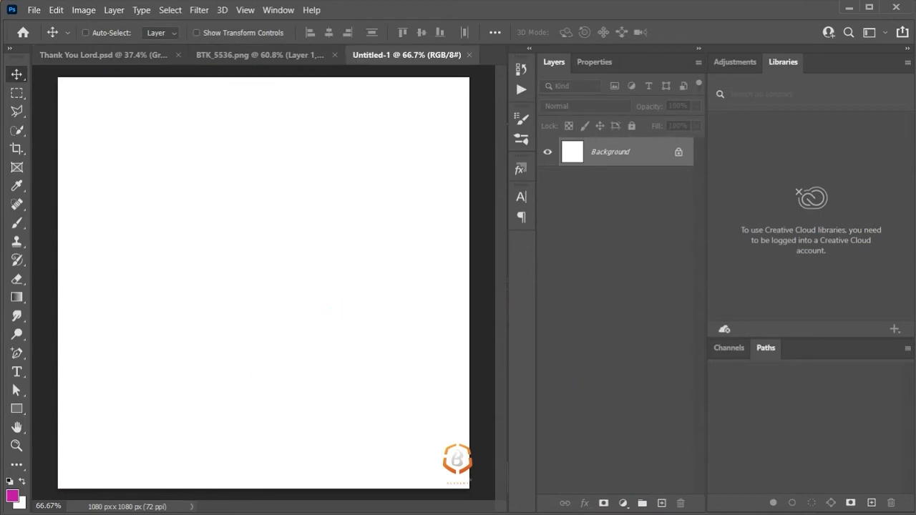
Step: Switch to File Explorer and open the Interior folder inside Graphic2020
key("alt+Tab")
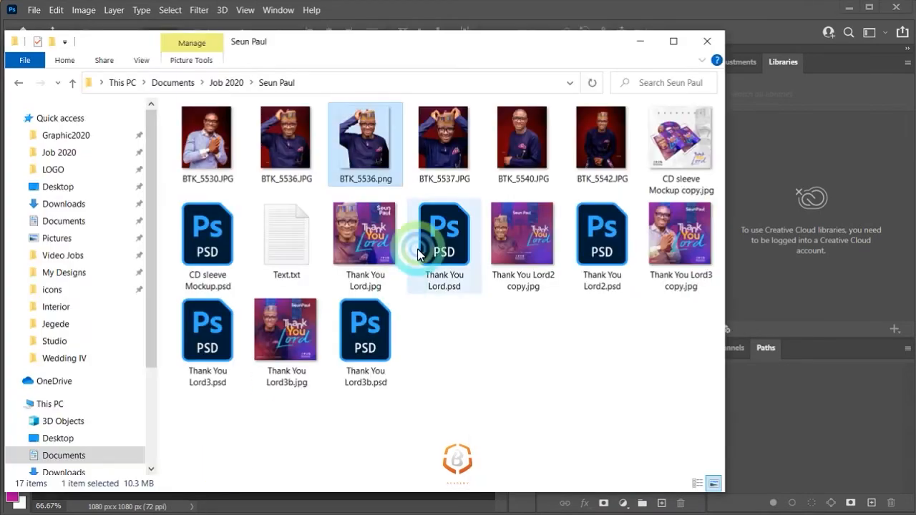
left_click(81, 134)
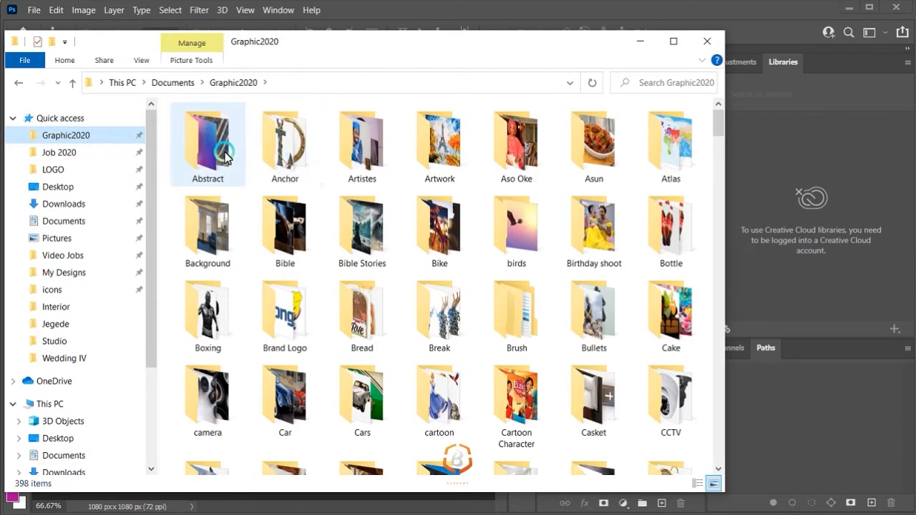
left_click(285, 154)
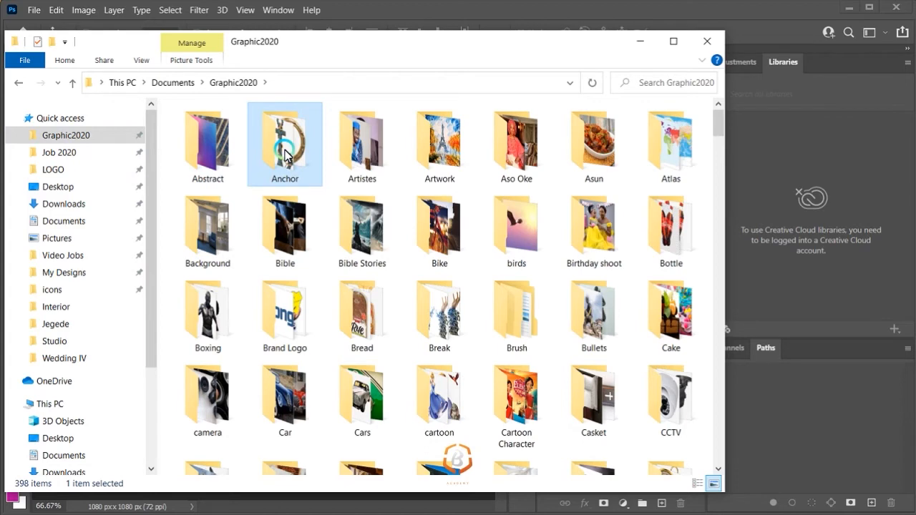
left_click(127, 117)
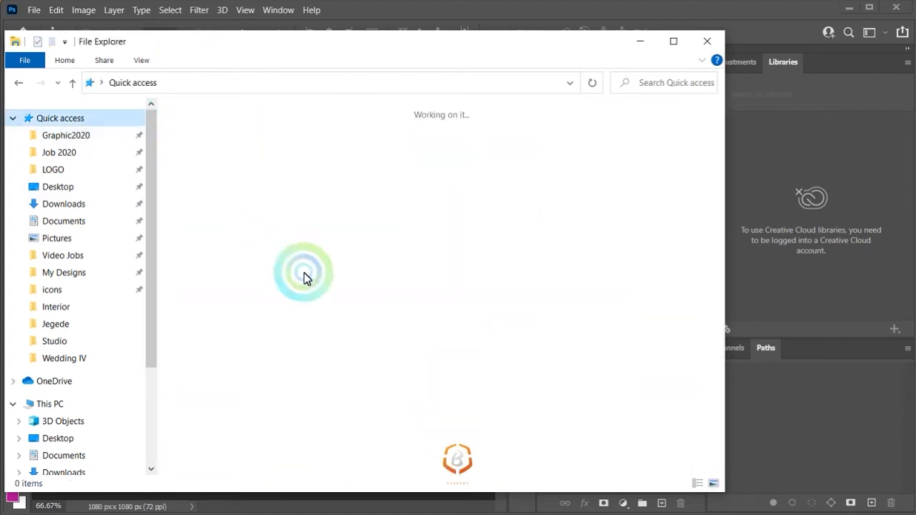
right_click(378, 387)
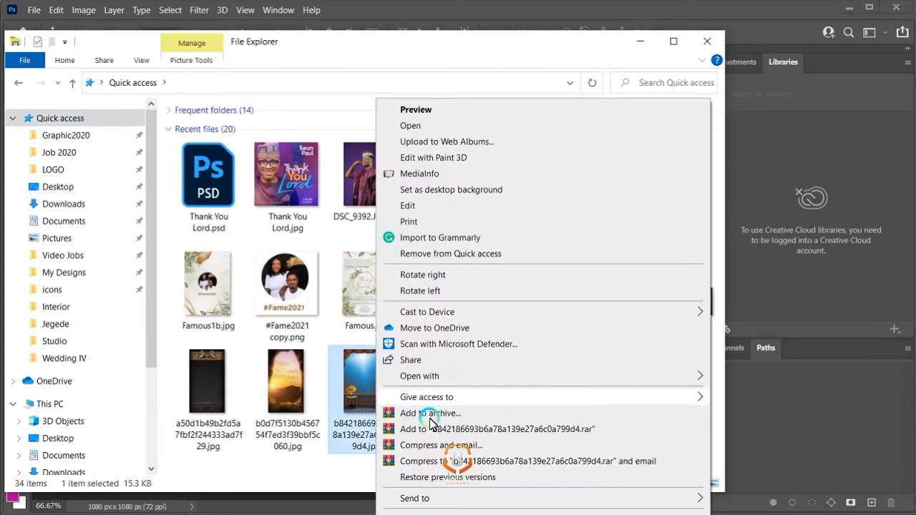
left_click(428, 514)
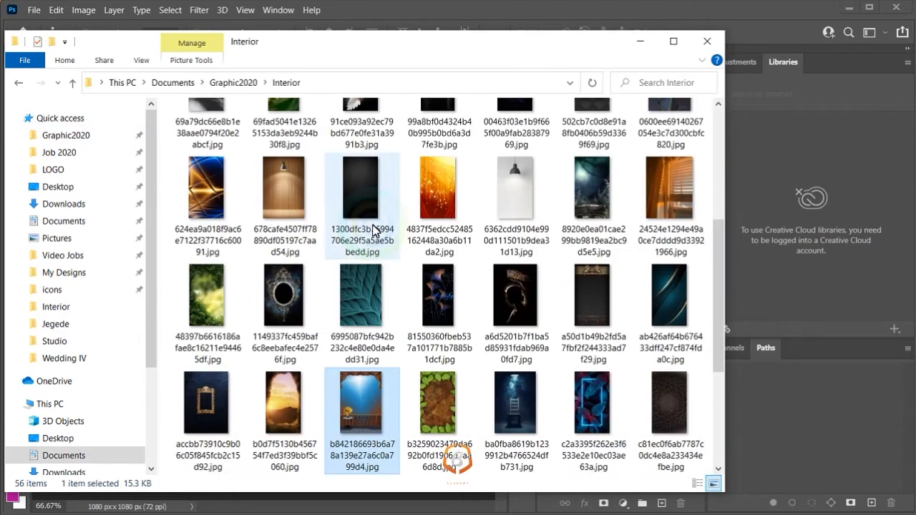
left_click(228, 82)
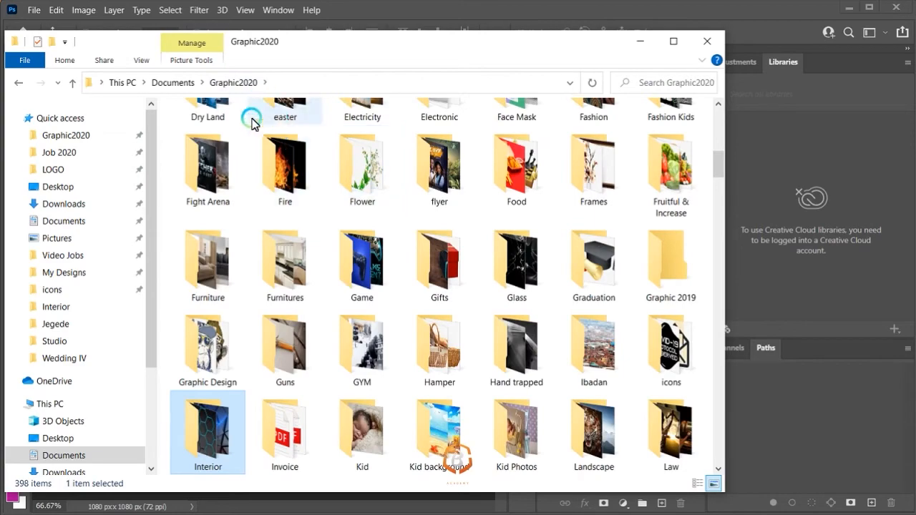
double_click(207, 432)
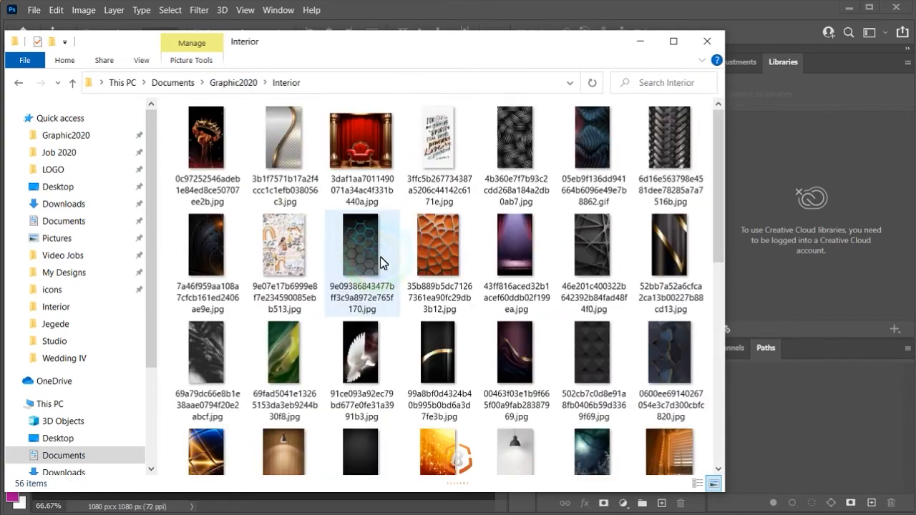
Step: Look through the background images in the Interior folder, and move the folder window aside to uncover the document canvas
scroll(501, 233, "down", 7)
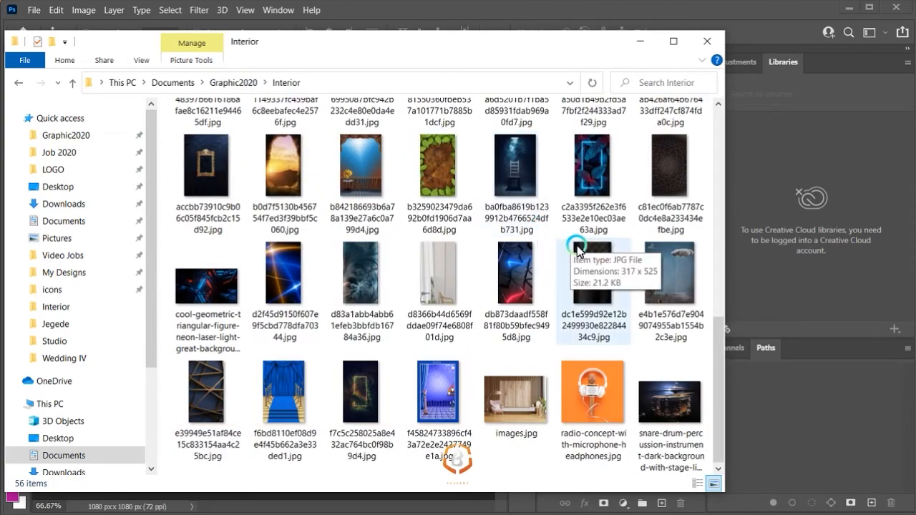
scroll(577, 247, "up", 2)
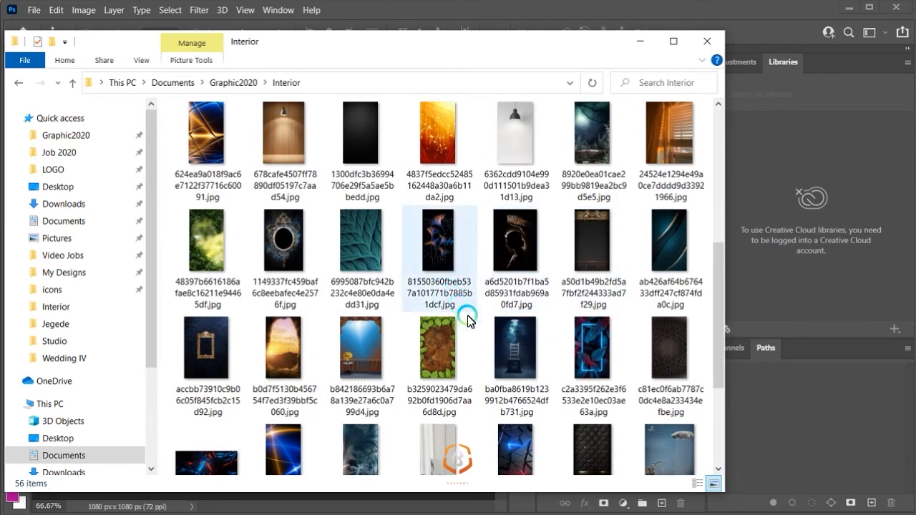
scroll(469, 320, "down", 2)
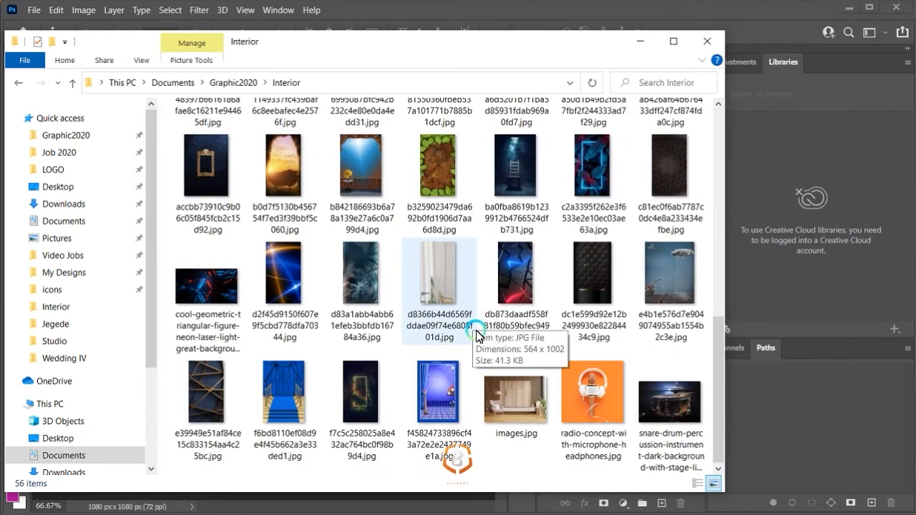
scroll(489, 343, "up", 2)
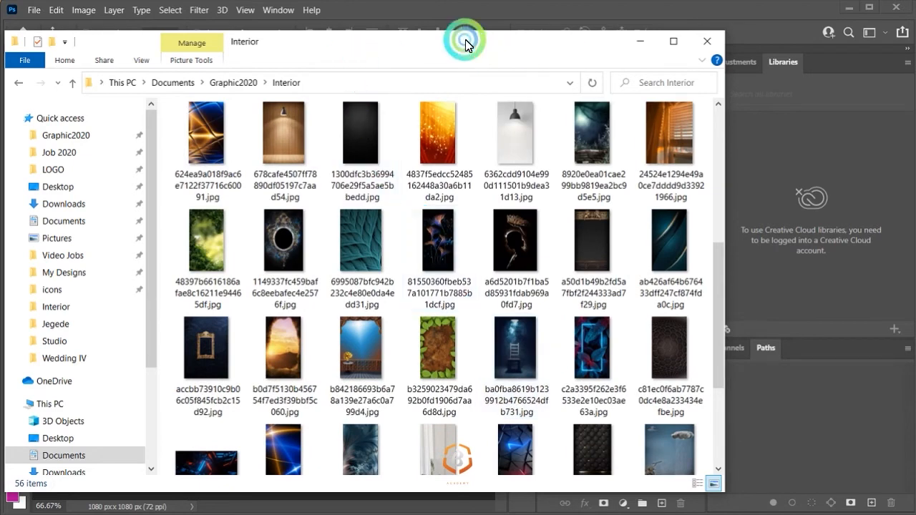
left_click_drag(466, 36, 657, 43)
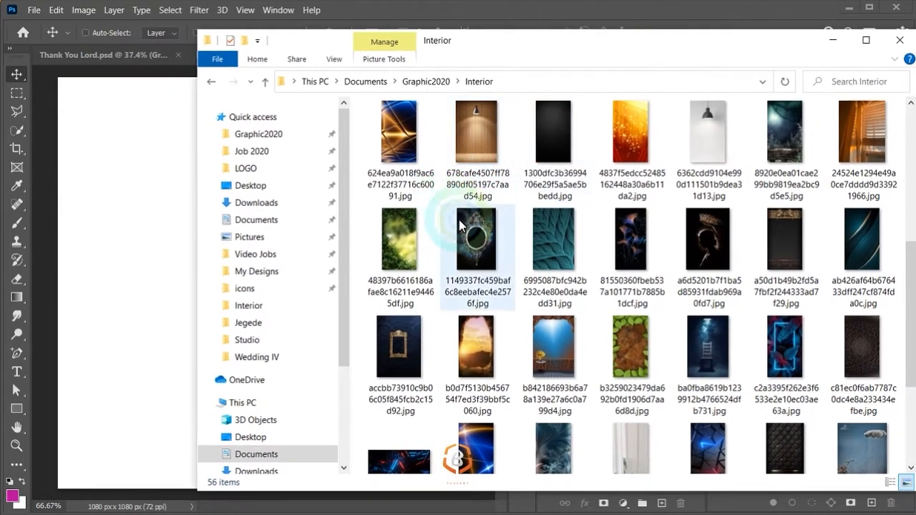
left_click(568, 247)
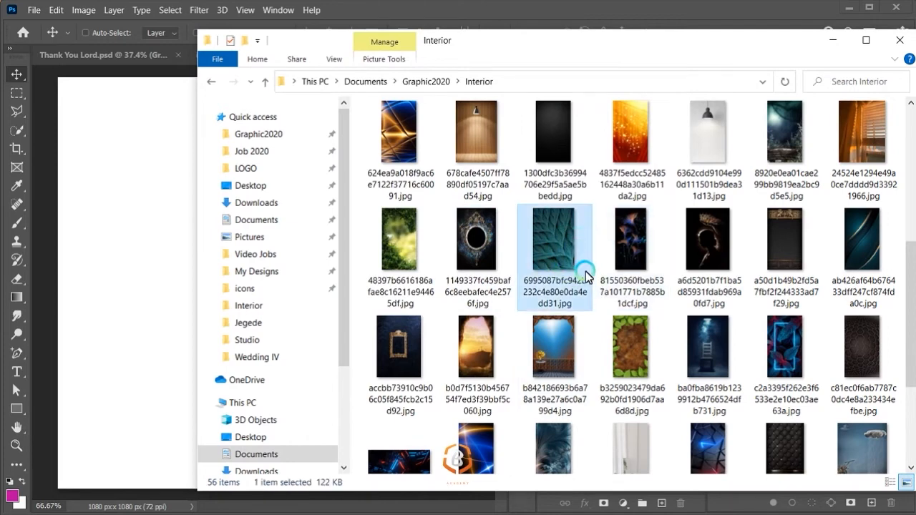
scroll(588, 272, "down", 2)
scroll(599, 298, "up", 2)
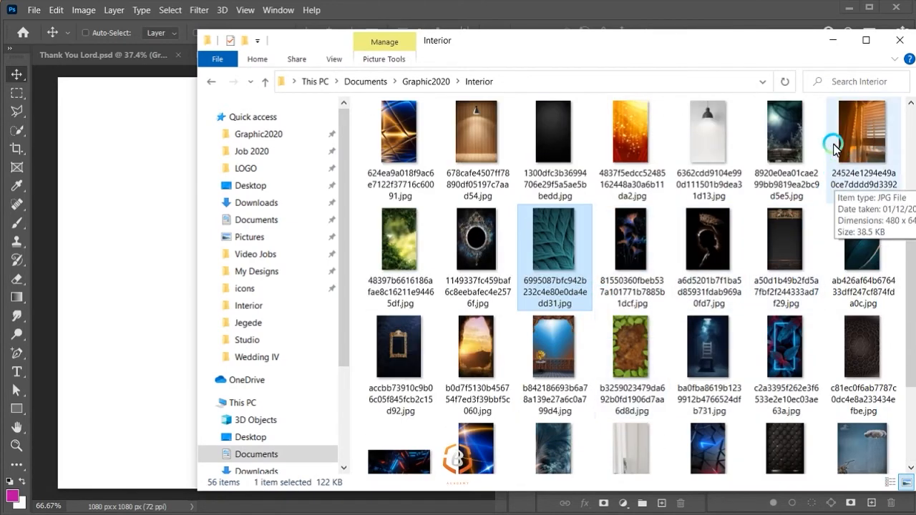
Step: Place 24524e1294e49a0ce7dddd9d33921966.jpg from the Interior folder into Untitled-1, aligned to the canvas's upper-left corner at 100% scale
left_click_drag(834, 144, 104, 216)
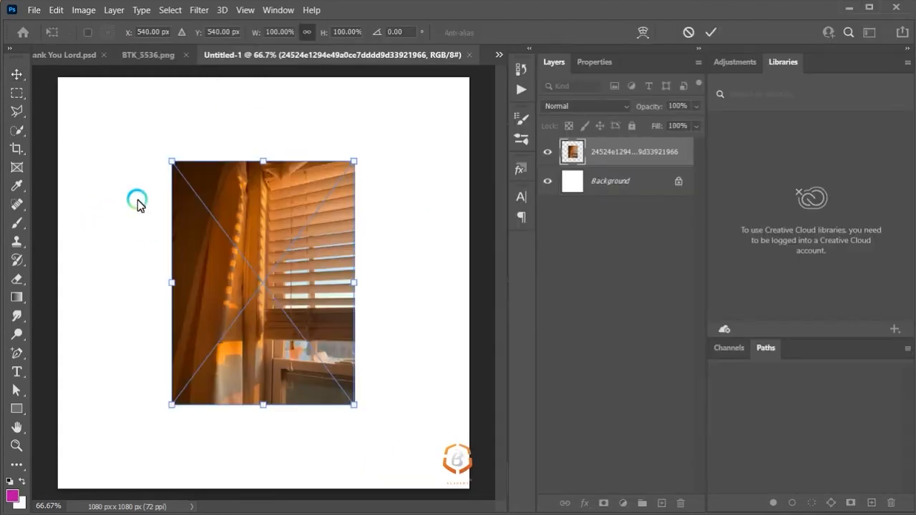
left_click_drag(211, 176, 201, 125)
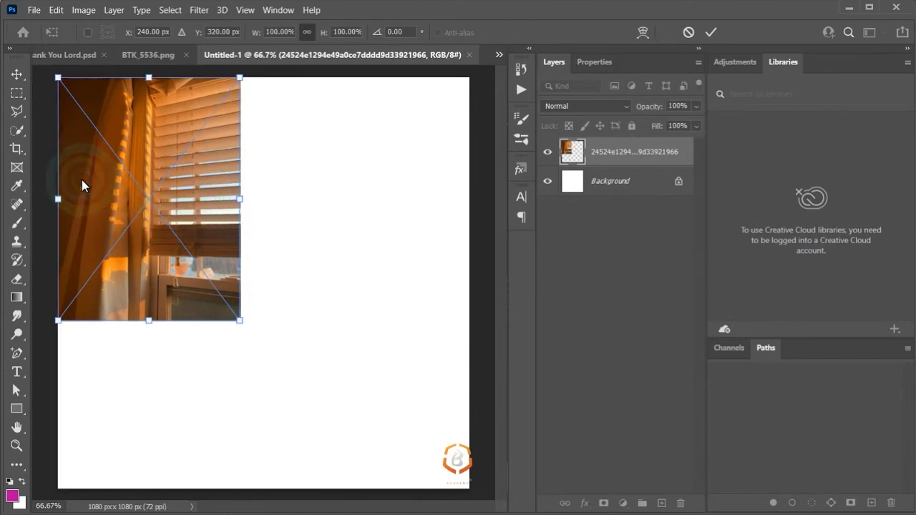
double_click(104, 165)
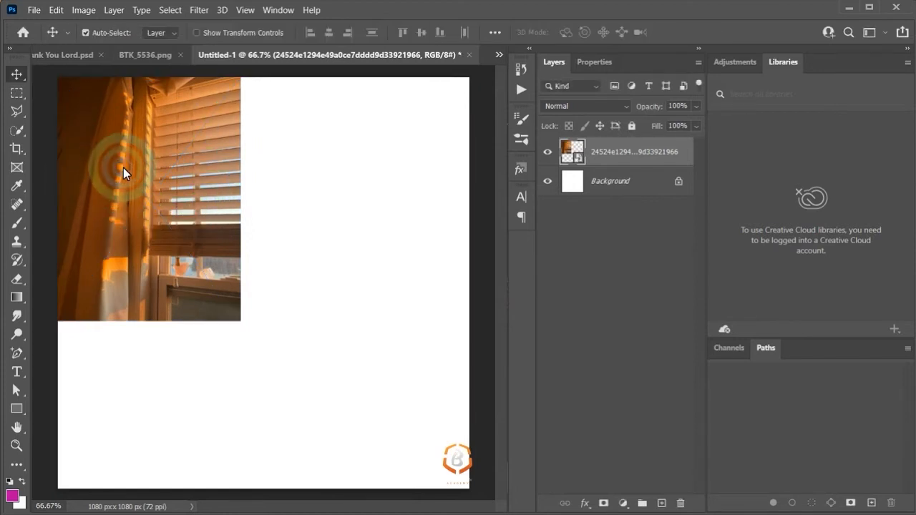
Step: Duplicate the window image directly beside the original and flip the copy horizontally so the two halves mirror each other
left_click_drag(127, 169, 317, 185)
left_click(311, 180)
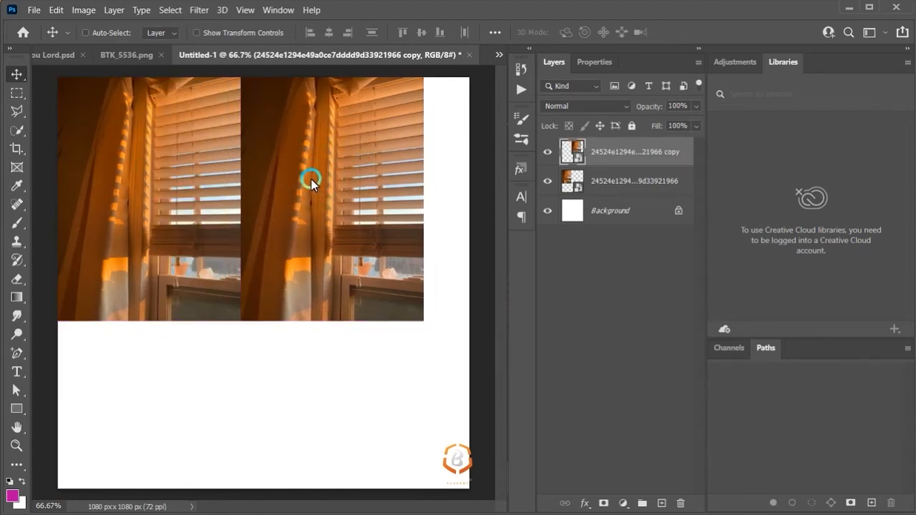
key("ctrl+t")
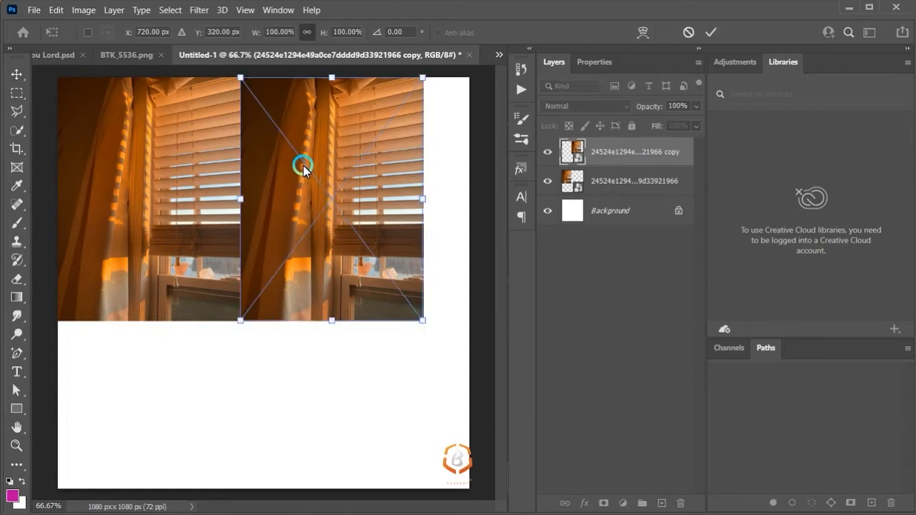
right_click(306, 170)
left_click(379, 405)
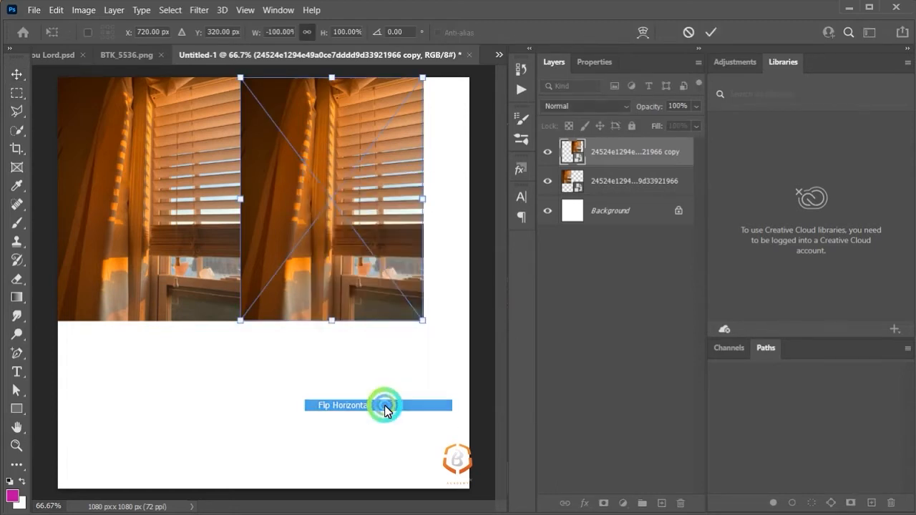
double_click(312, 139)
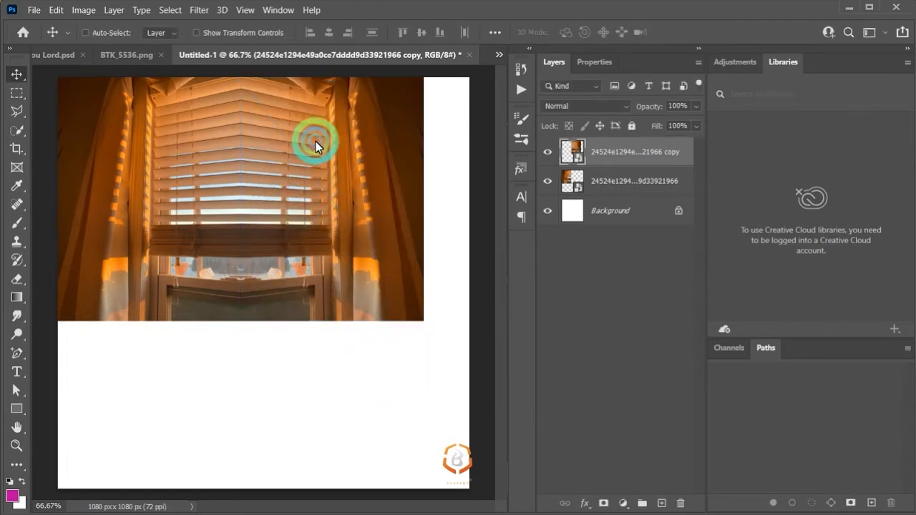
left_click(316, 146)
left_click(597, 173, "shift")
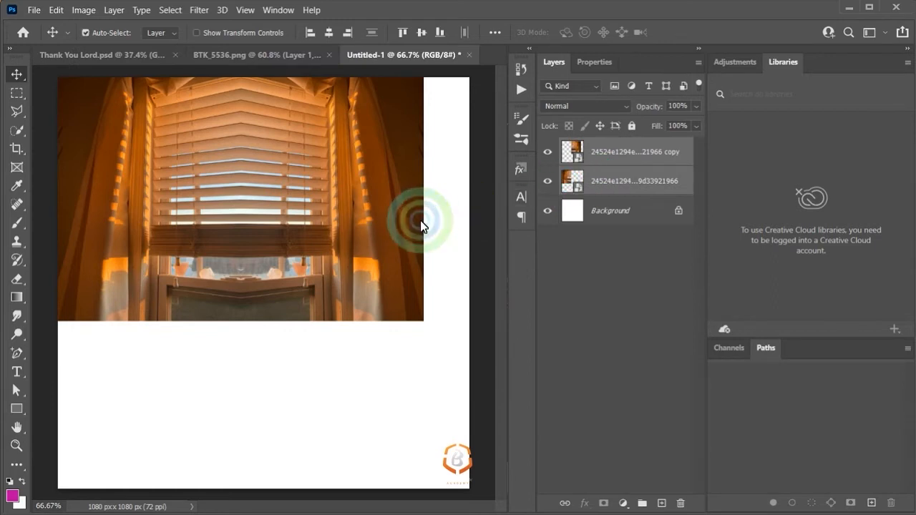
key("ctrl+t")
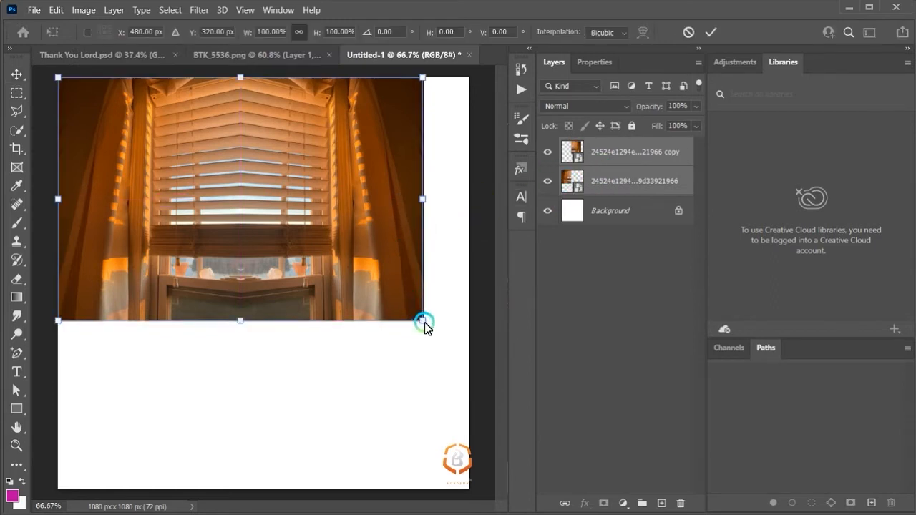
key("Return")
Step: Select both window image layers, scale them together to about 116.55%, and centre them across the canvas width against its upper edge
left_click(600, 181)
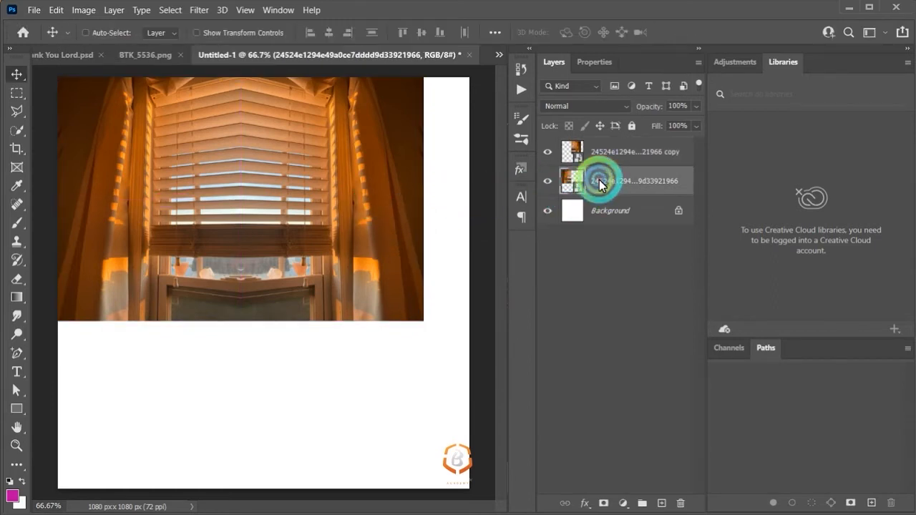
left_click(603, 152, "shift")
left_click(607, 181)
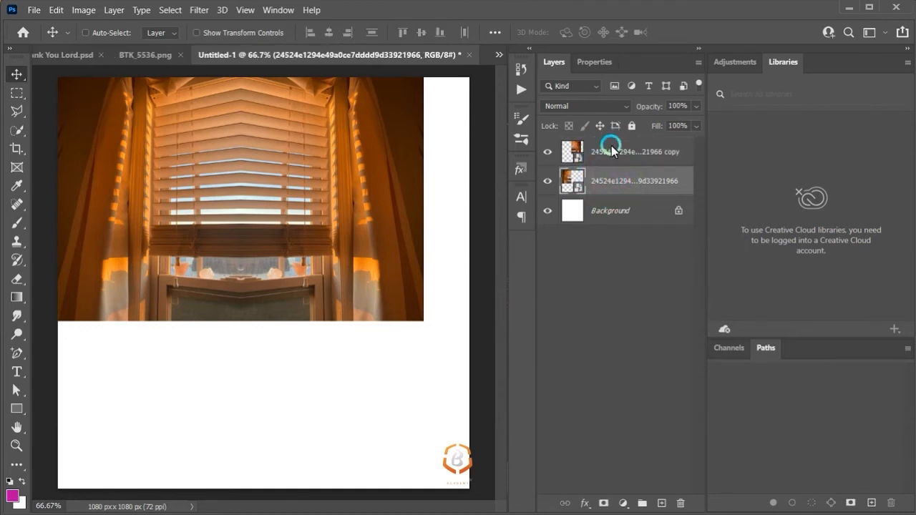
left_click(611, 152, "shift")
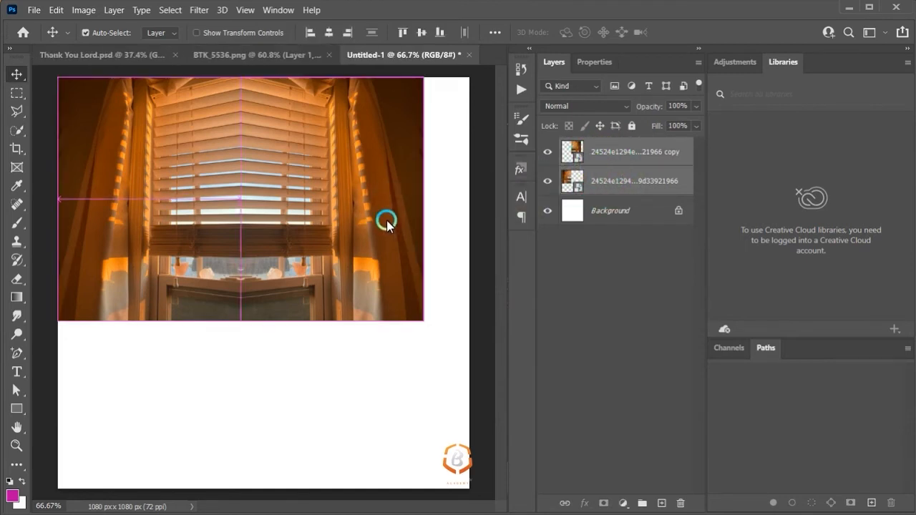
key("ctrl+t")
left_click_drag(424, 321, 479, 372)
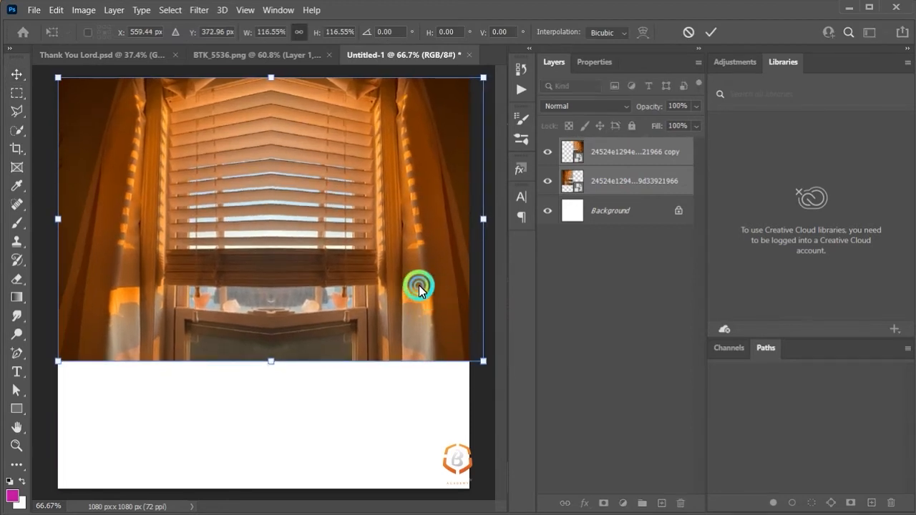
left_click_drag(419, 287, 409, 280)
left_click_drag(384, 242, 382, 237)
key("Return")
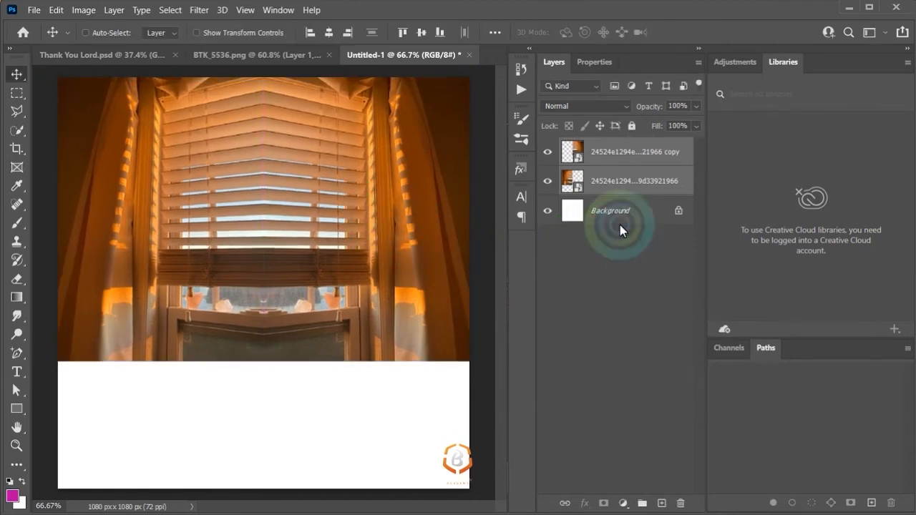
Step: Merge the two window image layers into one and add a layer mask to the merged layer
right_click(606, 159)
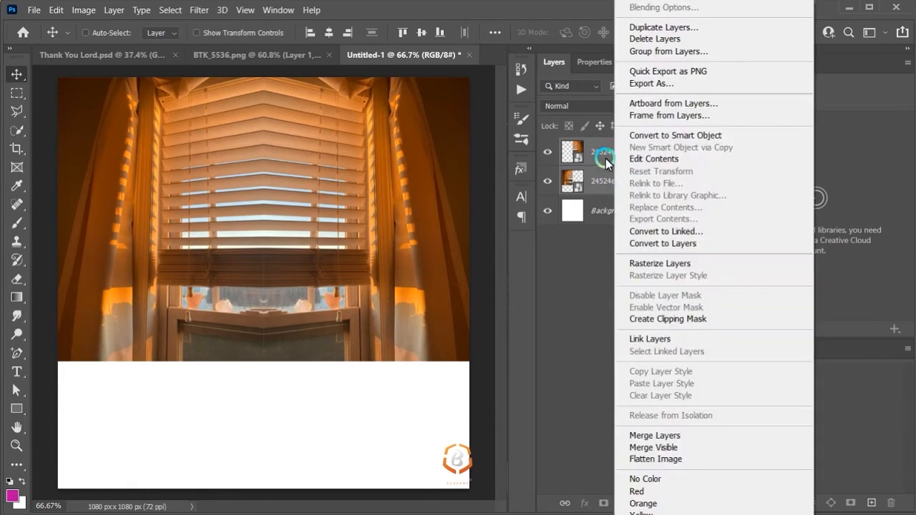
left_click(676, 436)
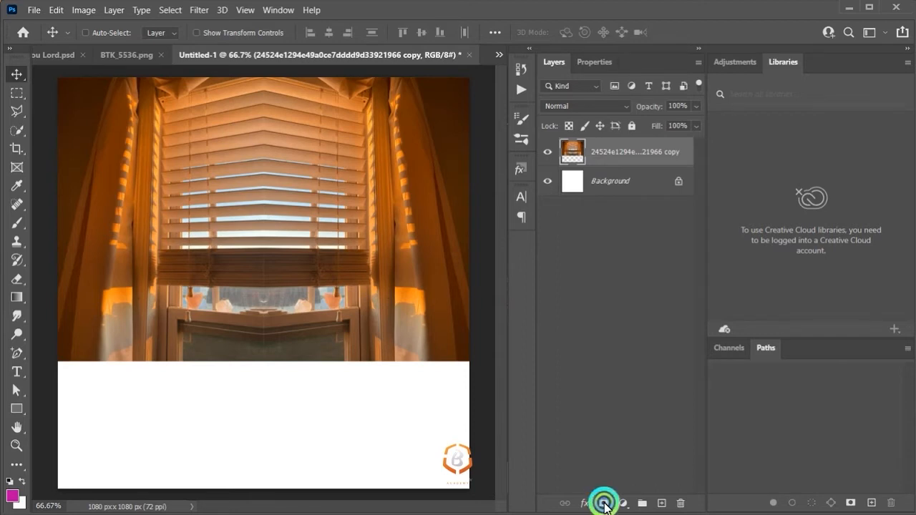
left_click(604, 504)
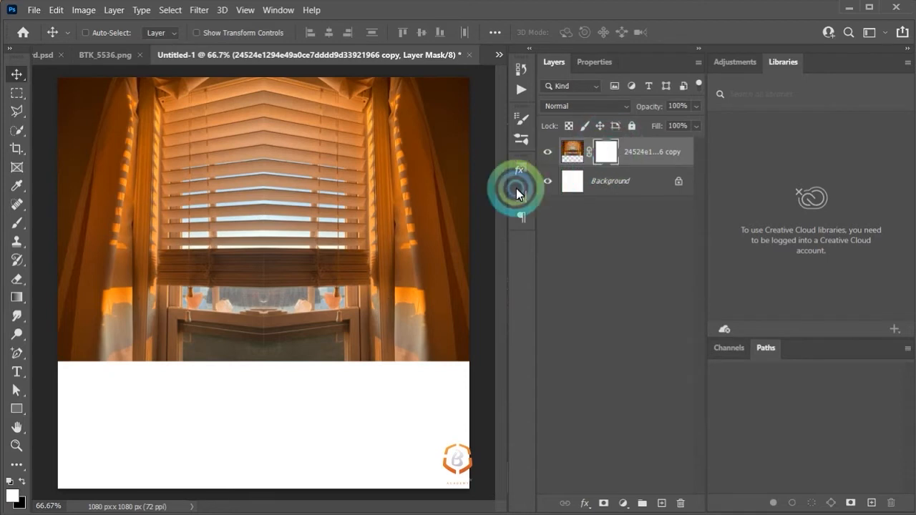
Step: Set up the Brush tool with the Soft Round preset at 480 px and 0% hardness
left_click(18, 225)
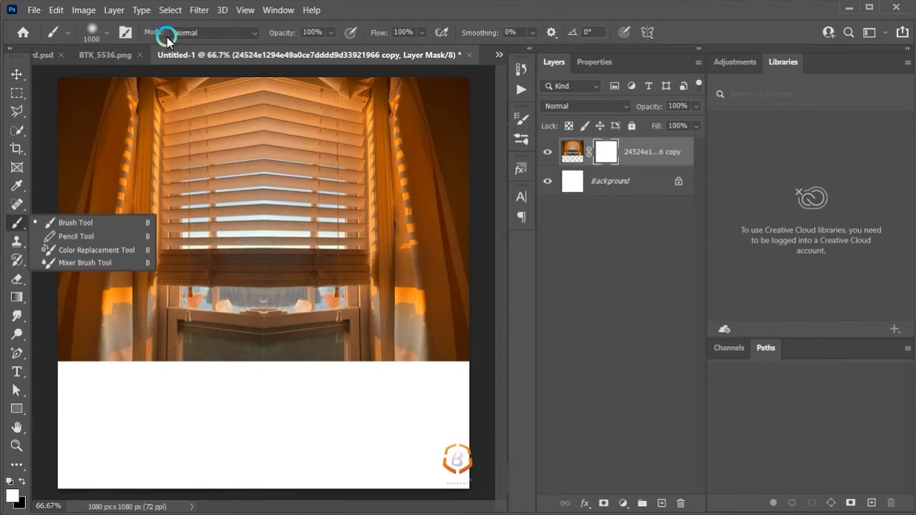
left_click(106, 32)
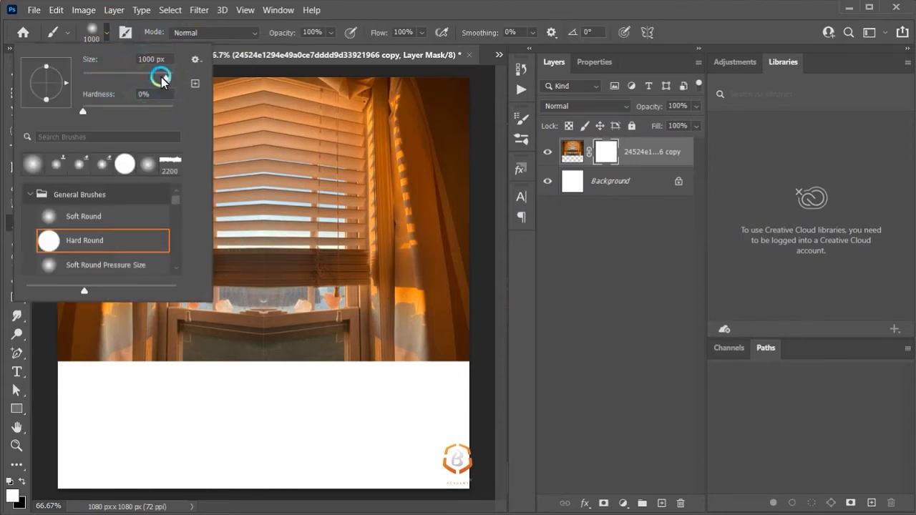
left_click_drag(162, 77, 166, 77)
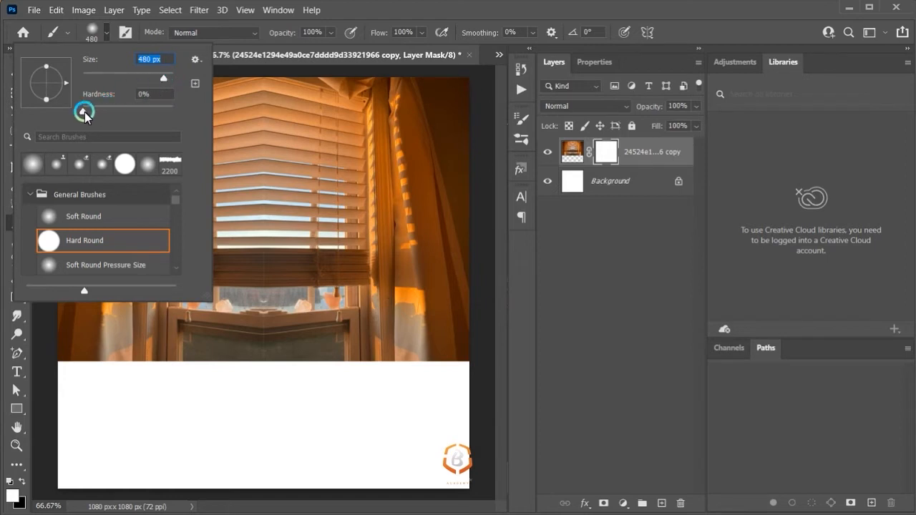
left_click(81, 114)
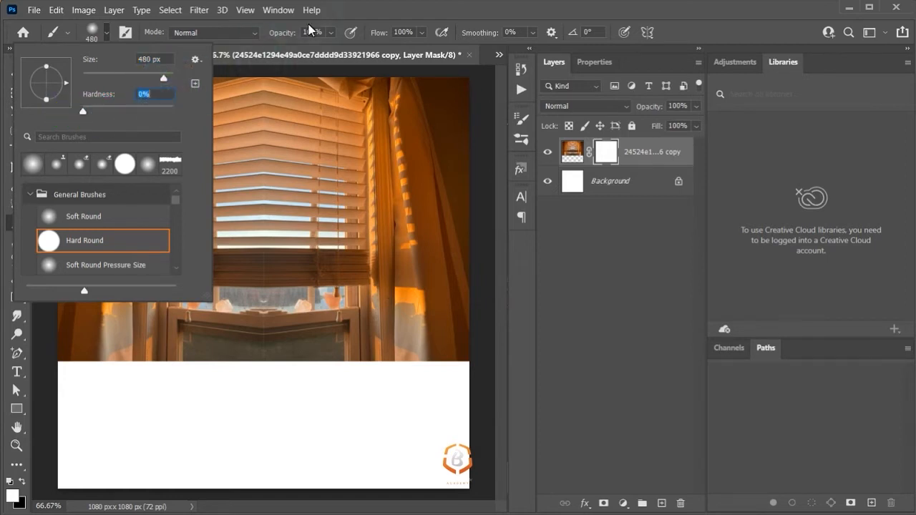
left_click(354, 13)
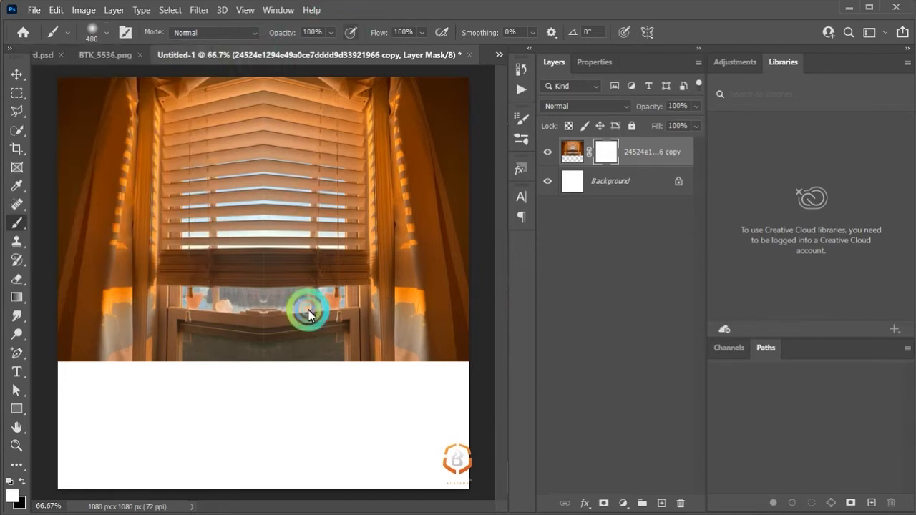
left_click(93, 39)
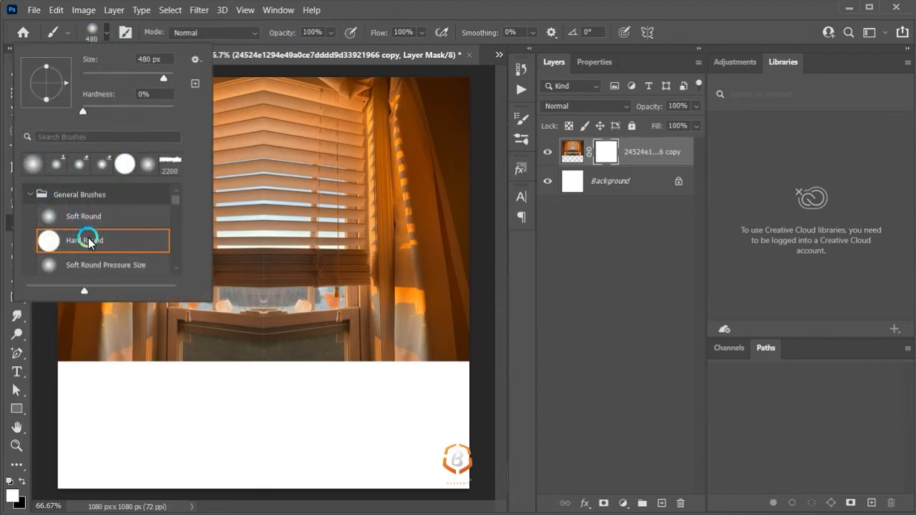
left_click(82, 217)
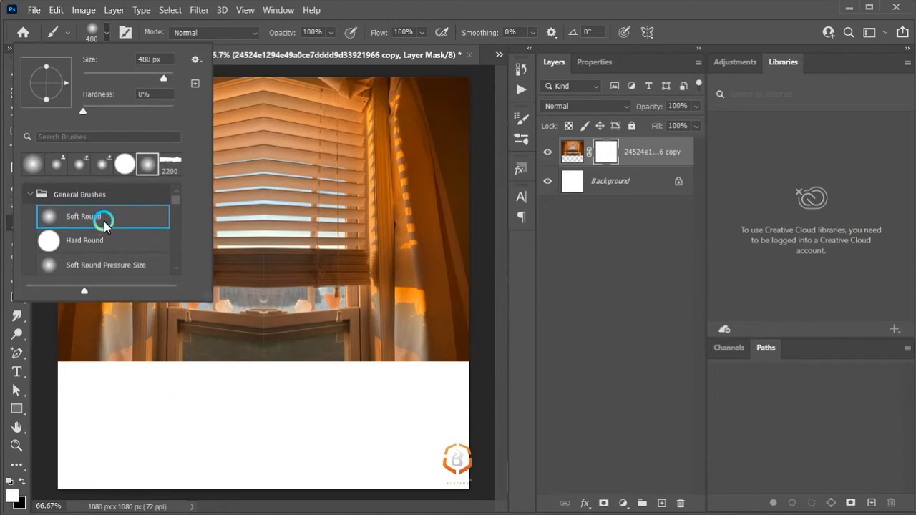
left_click(376, 18)
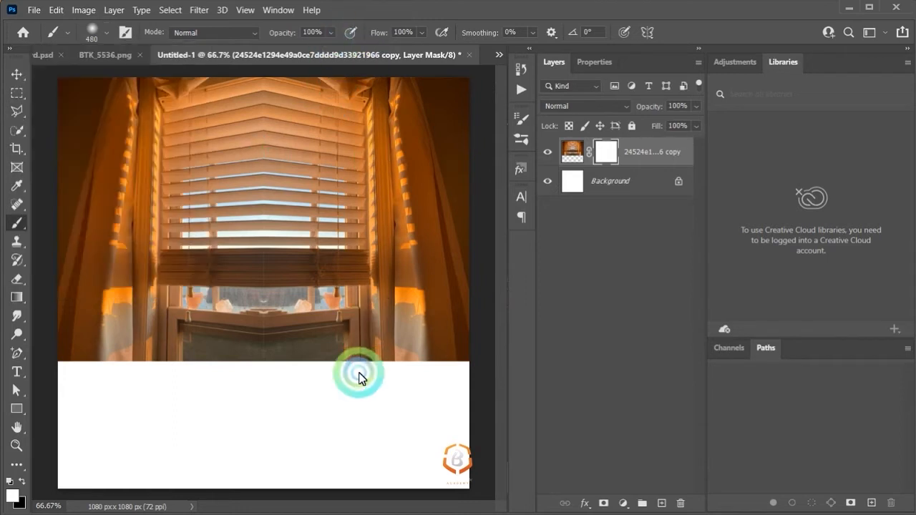
Step: Paint the window layer's mask black across the image's lower part to fade it into the background
mouse_move(439, 366)
left_mouse_down()
mouse_move(369, 399)
mouse_move(435, 400)
mouse_move(429, 381)
mouse_move(283, 368)
left_mouse_up()
left_click(602, 157)
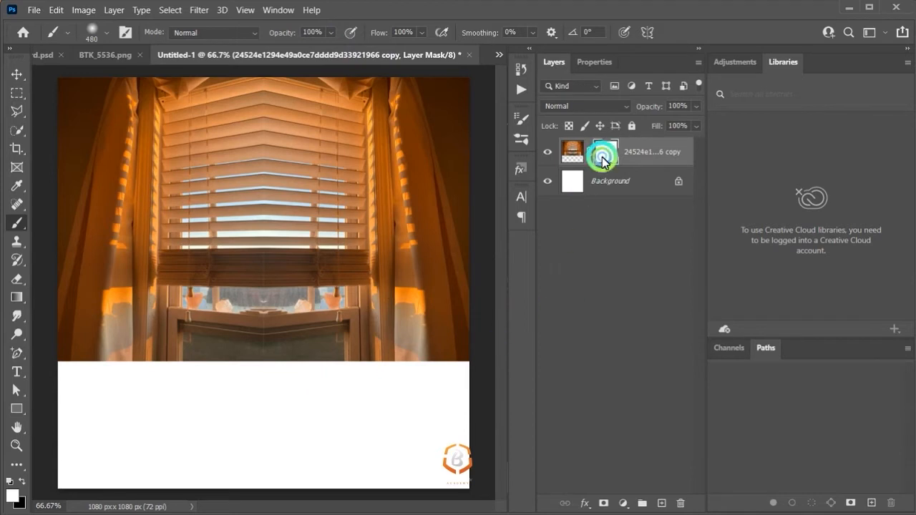
left_click(22, 482)
left_click(424, 321)
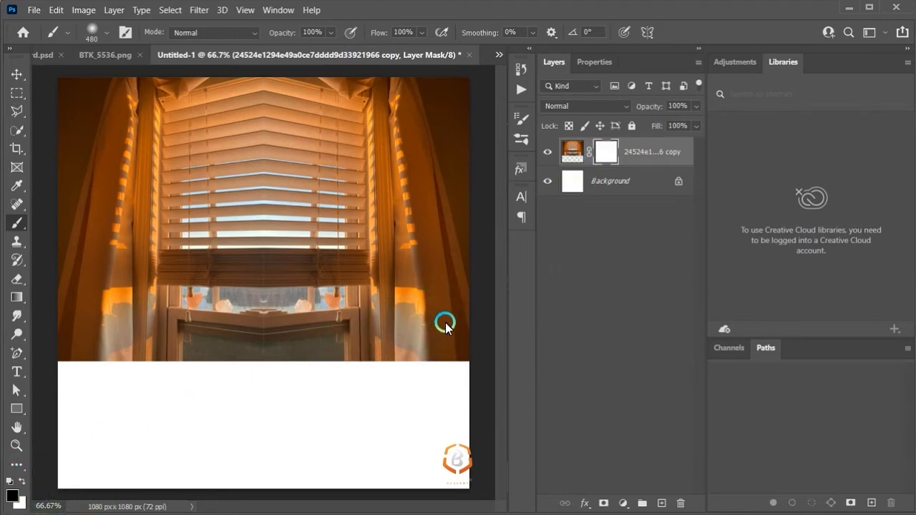
mouse_move(445, 326)
left_mouse_down()
mouse_move(258, 385)
mouse_move(94, 383)
mouse_move(462, 406)
mouse_move(466, 375)
mouse_move(65, 416)
mouse_move(70, 349)
mouse_move(481, 412)
mouse_move(176, 435)
mouse_move(205, 273)
left_mouse_up()
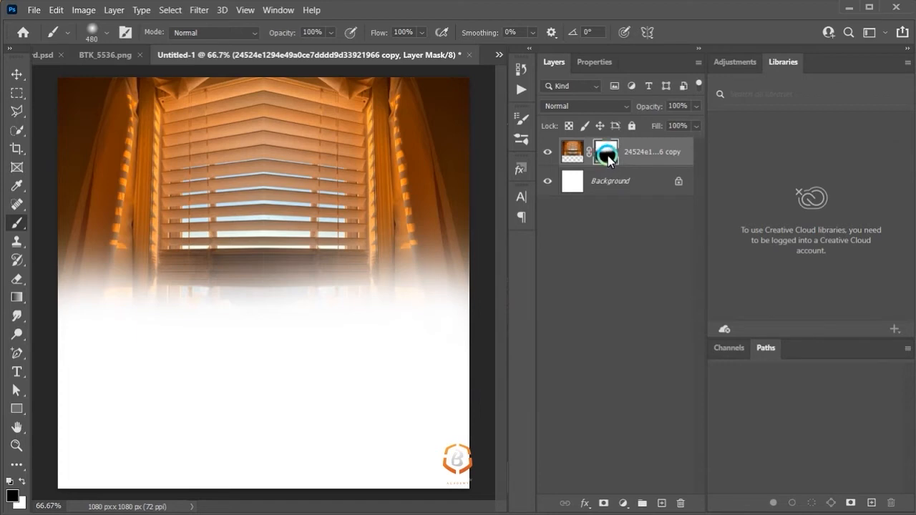
Step: Paint the mask white over the faded area to restore the lower part of the window image
left_click(22, 481)
left_click(146, 337)
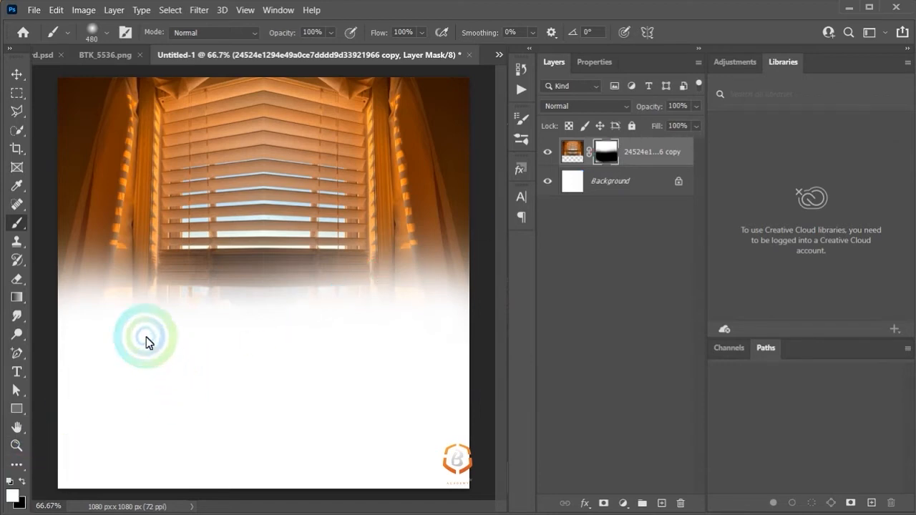
mouse_move(93, 290)
left_mouse_down()
mouse_move(268, 340)
mouse_move(237, 320)
mouse_move(43, 378)
mouse_move(206, 307)
mouse_move(470, 347)
mouse_move(207, 281)
mouse_move(442, 315)
mouse_move(465, 285)
mouse_move(134, 249)
mouse_move(88, 219)
mouse_move(405, 298)
mouse_move(423, 350)
mouse_move(107, 360)
mouse_move(179, 304)
mouse_move(127, 367)
mouse_move(93, 378)
mouse_move(421, 305)
mouse_move(465, 308)
mouse_move(426, 346)
mouse_move(123, 392)
mouse_move(36, 376)
left_mouse_up()
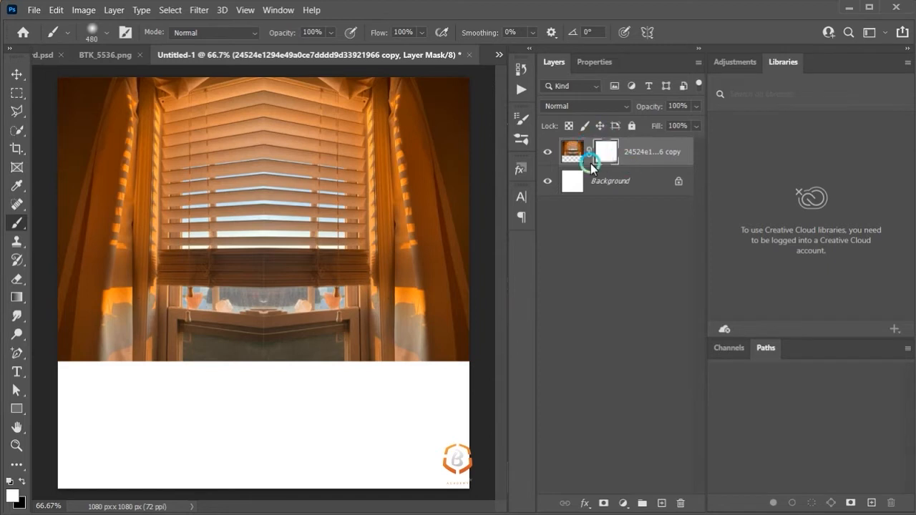
Step: Brush black on the window layer's mask again so the image's lower edge fades out across the full width
left_click(21, 484)
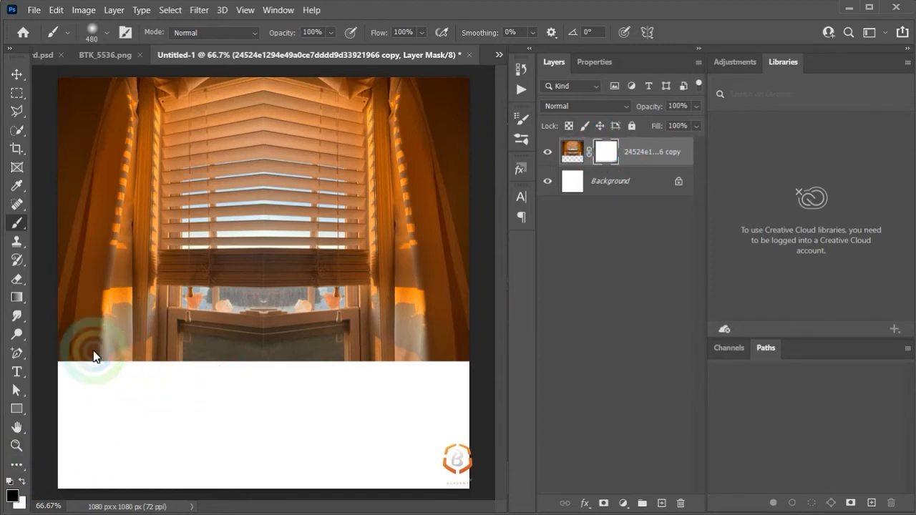
mouse_move(92, 358)
left_mouse_down()
mouse_move(379, 384)
mouse_move(449, 378)
mouse_move(292, 400)
mouse_move(470, 376)
mouse_move(366, 394)
mouse_move(488, 334)
mouse_move(279, 409)
mouse_move(73, 404)
mouse_move(55, 394)
mouse_move(76, 370)
mouse_move(111, 364)
mouse_move(330, 391)
mouse_move(260, 380)
left_mouse_up()
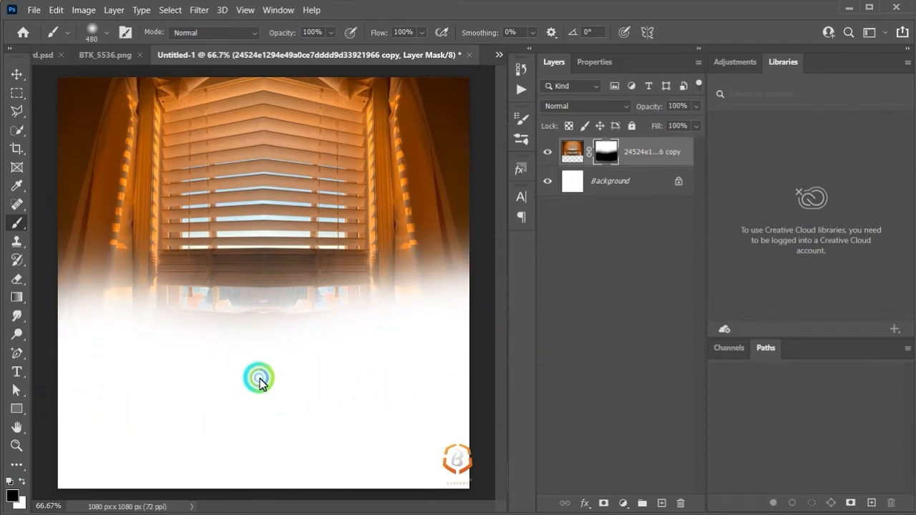
Step: Add a Solid Color fill layer directly above the Background, using dark brown 3e1c01 sampled from the curtain
left_click(654, 185)
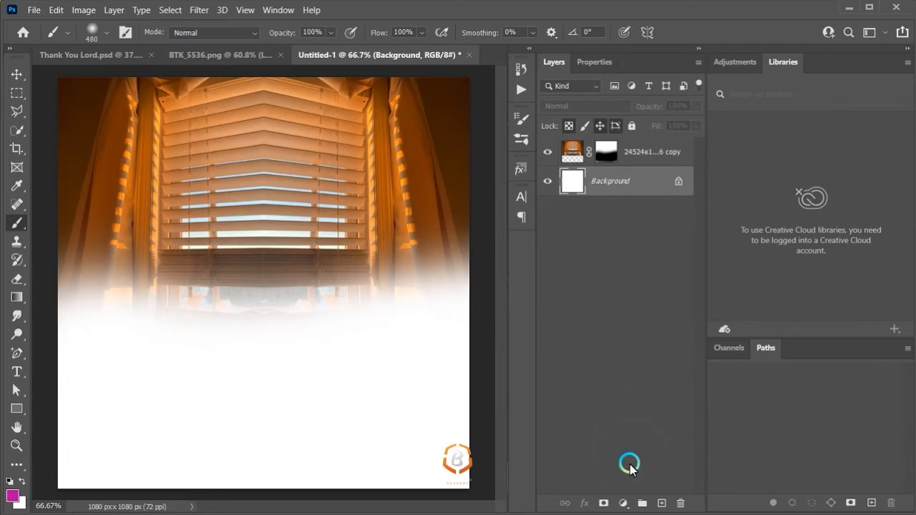
left_click(624, 503)
left_click(657, 258)
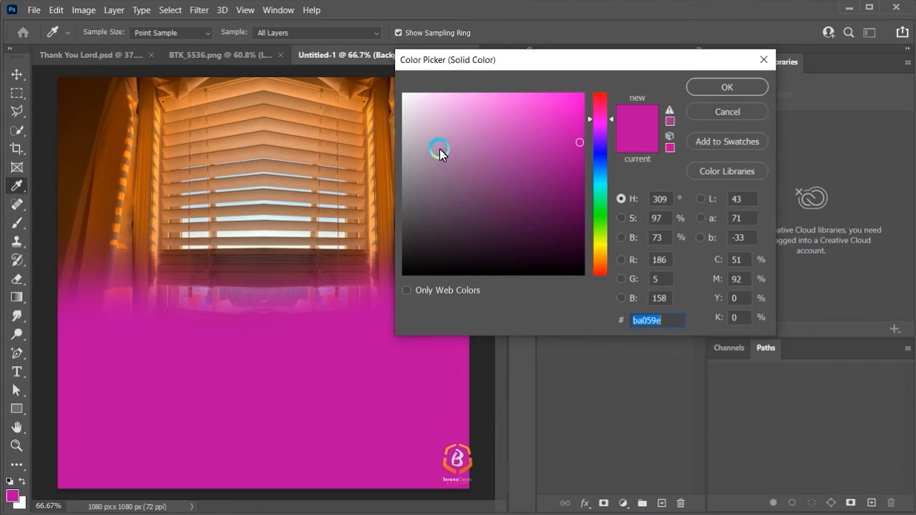
left_click(98, 116)
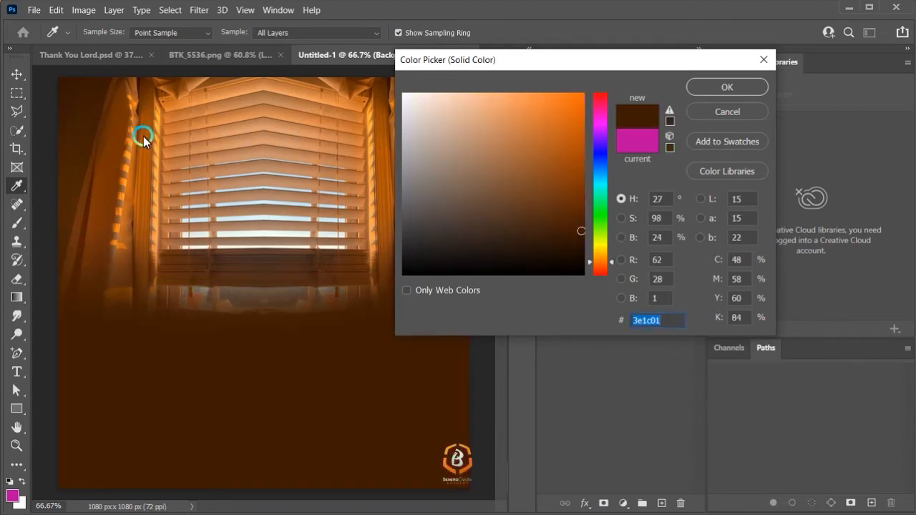
left_click(741, 82)
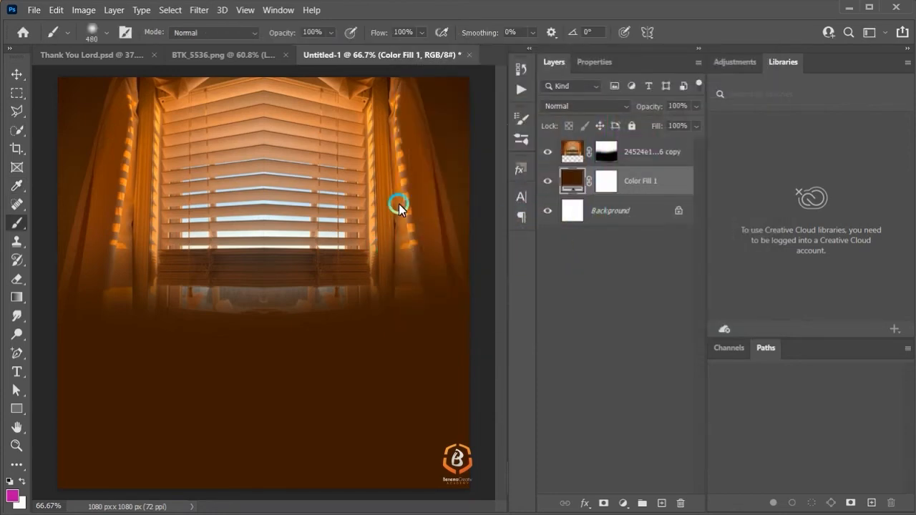
left_click(115, 54)
right_click(129, 131)
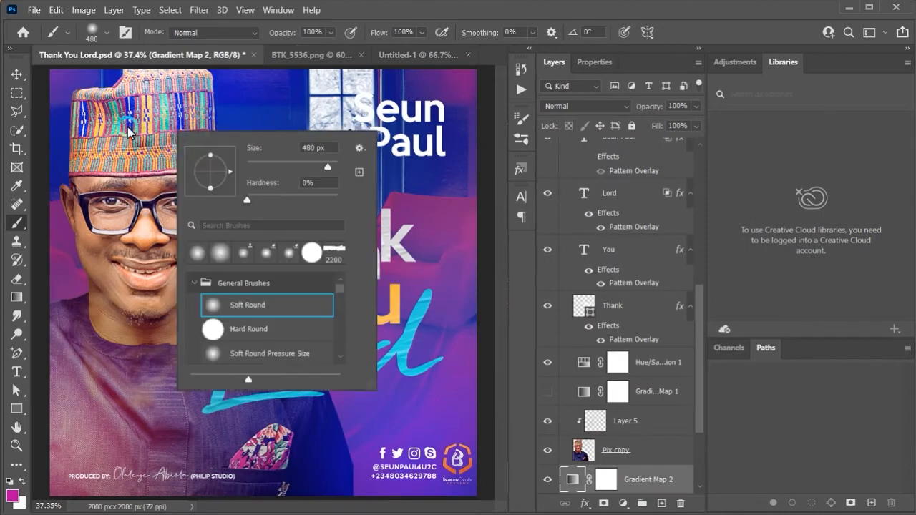
left_click(16, 73)
right_click(162, 122)
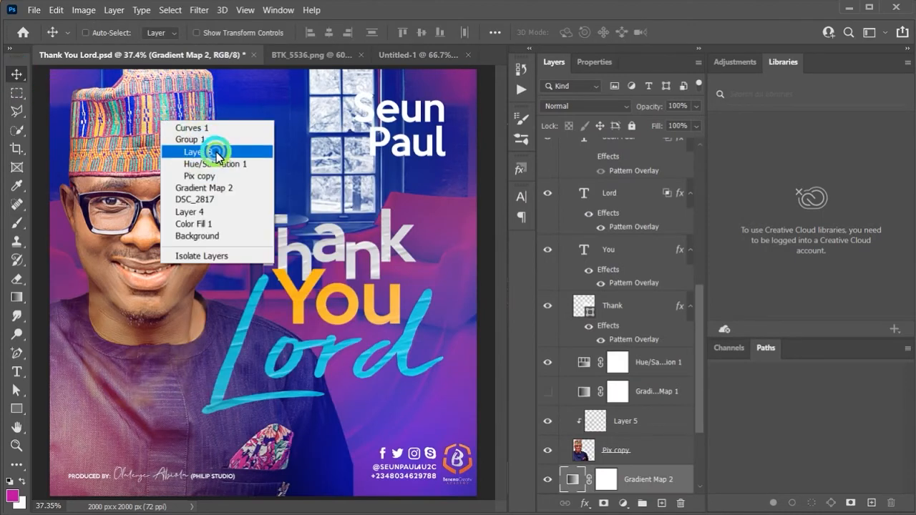
left_click(217, 152)
right_click(172, 151)
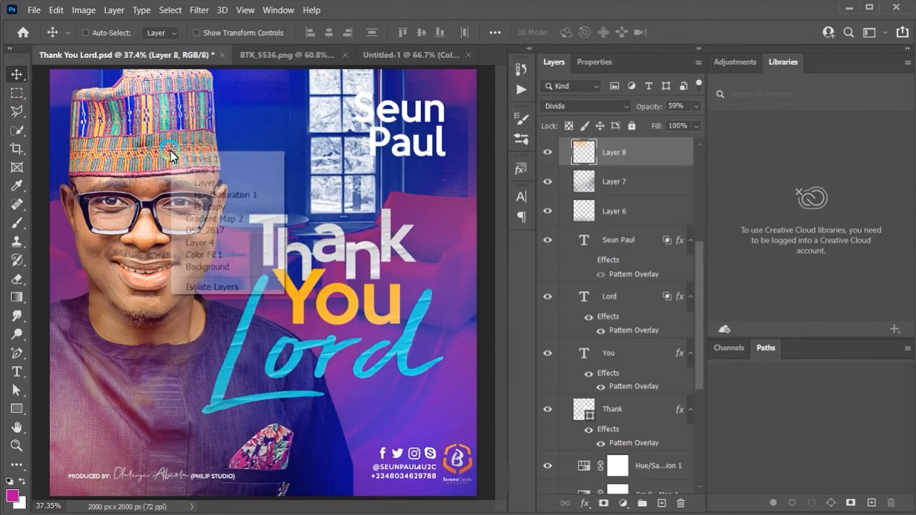
left_click(215, 231)
left_click_drag(225, 174, 307, 317)
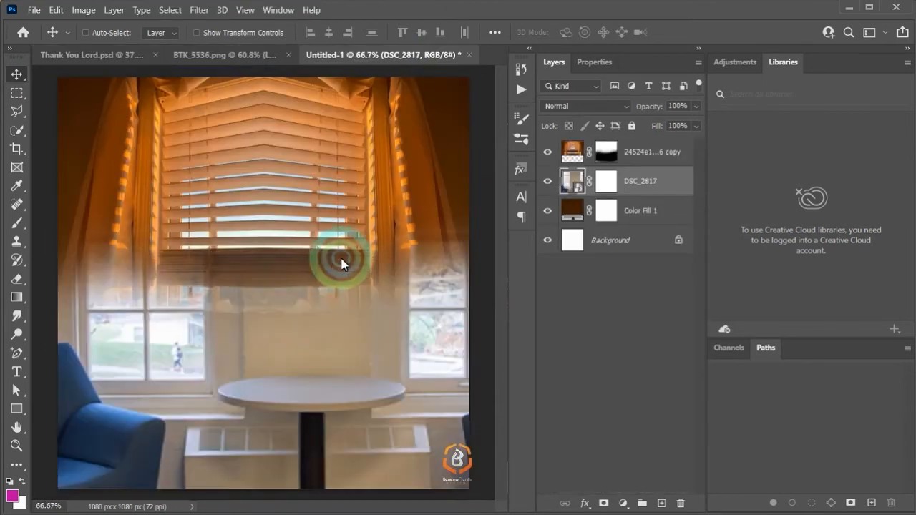
key("ctrl+z")
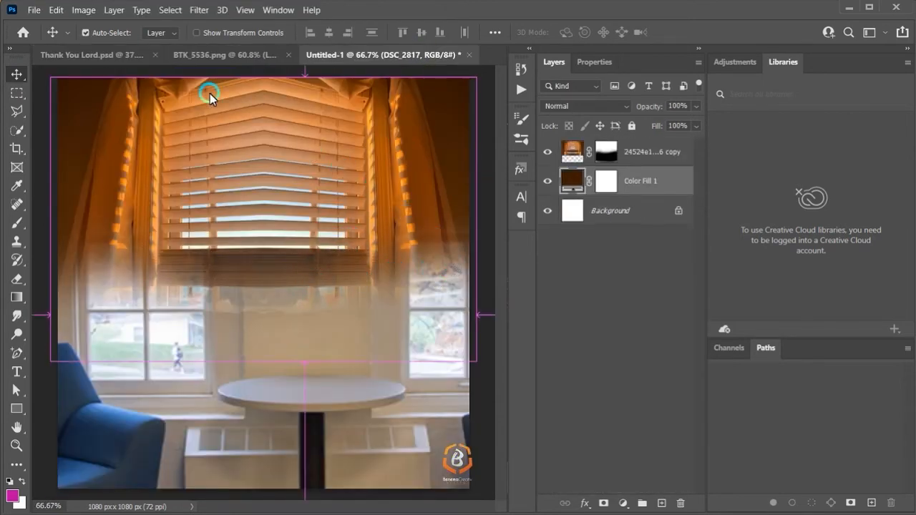
Step: Copy the Pix copy portrait layer from Thank You Lord.psd into Untitled-1 and stack it above the window image layer
left_click(125, 63)
right_click(163, 160)
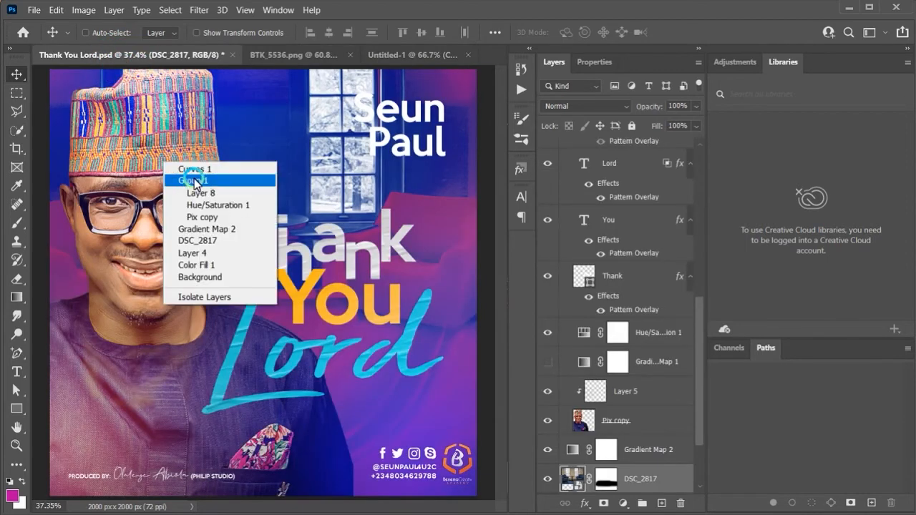
left_click(209, 197)
right_click(165, 147)
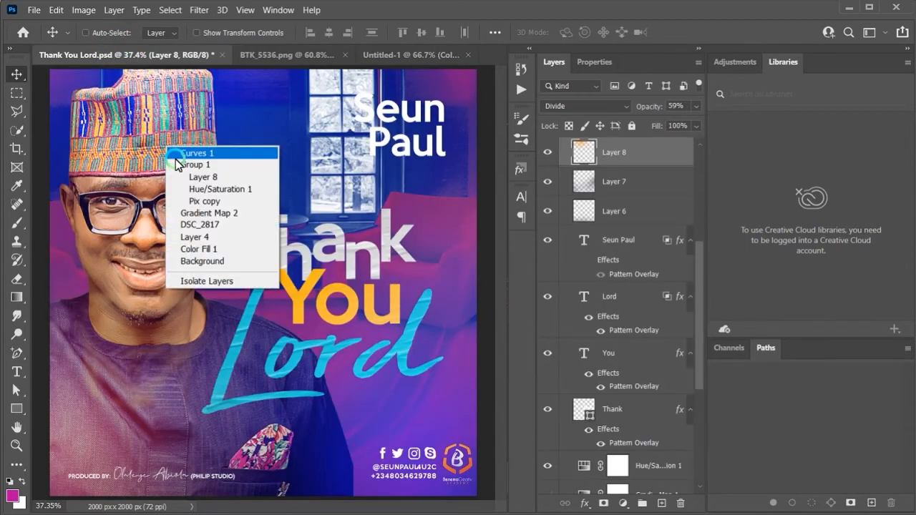
left_click(208, 203)
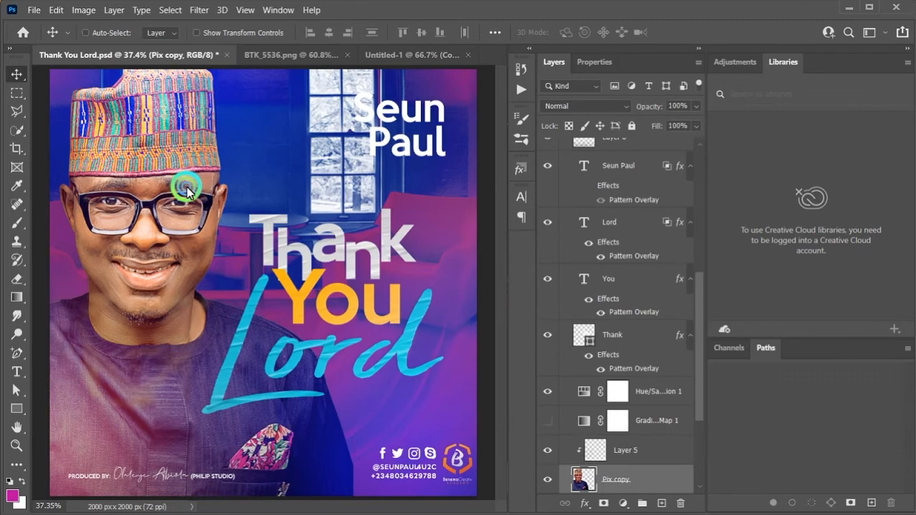
left_click_drag(186, 189, 272, 348)
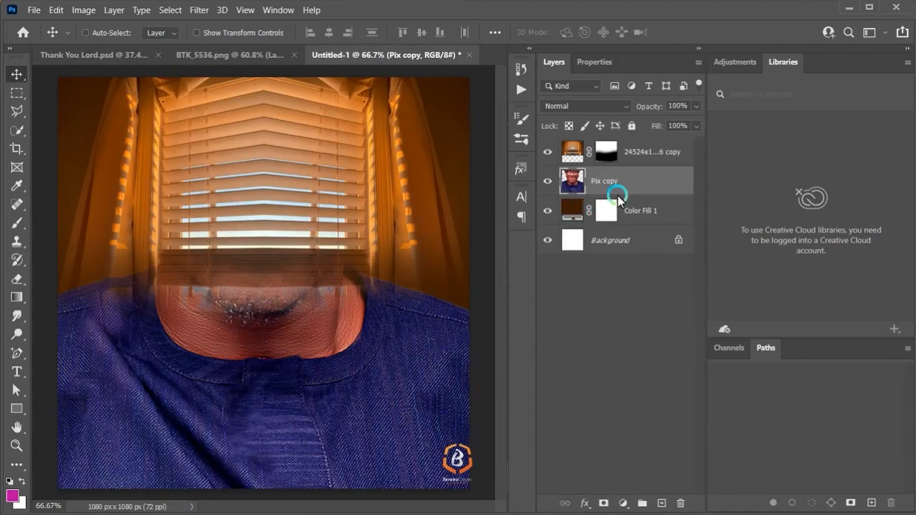
left_click_drag(618, 199, 640, 147)
left_click(469, 250)
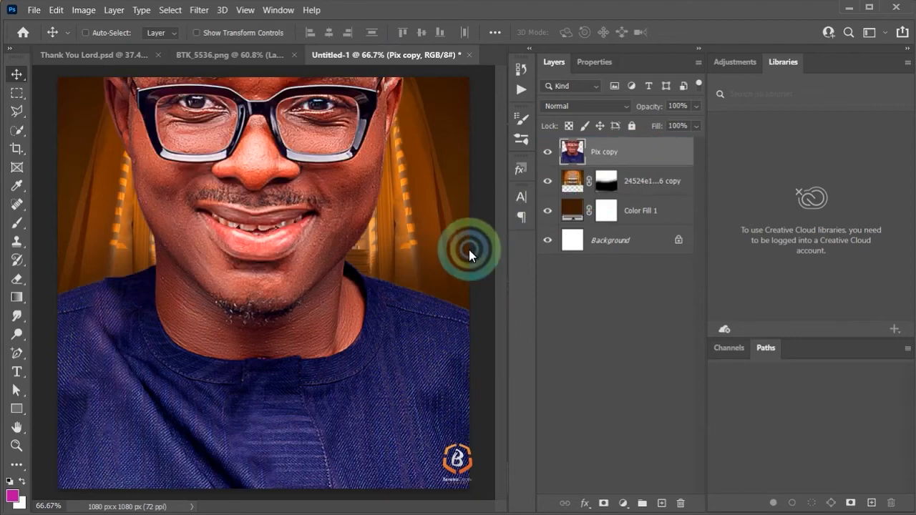
Step: Scale the portrait proportionally to about 47.90% and position it near the canvas centre with the shoulders at the lower edge
key("ctrl+t")
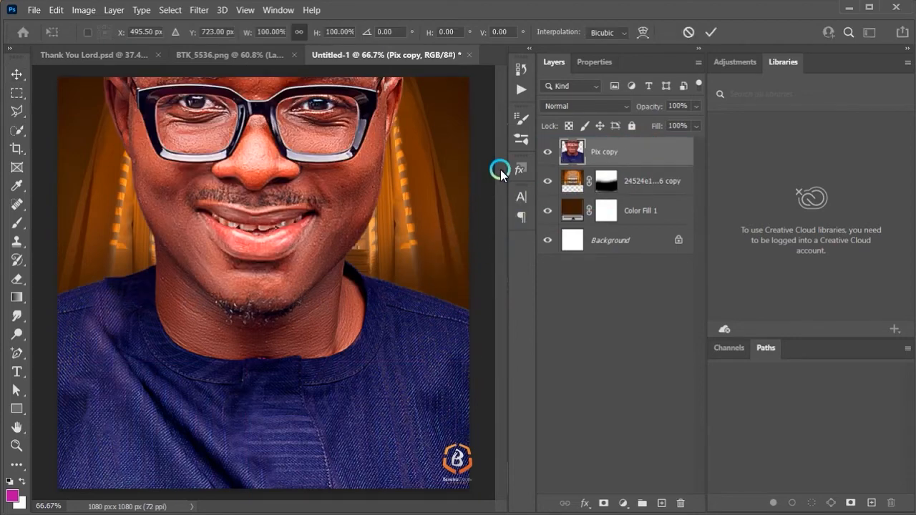
key("ctrl+0")
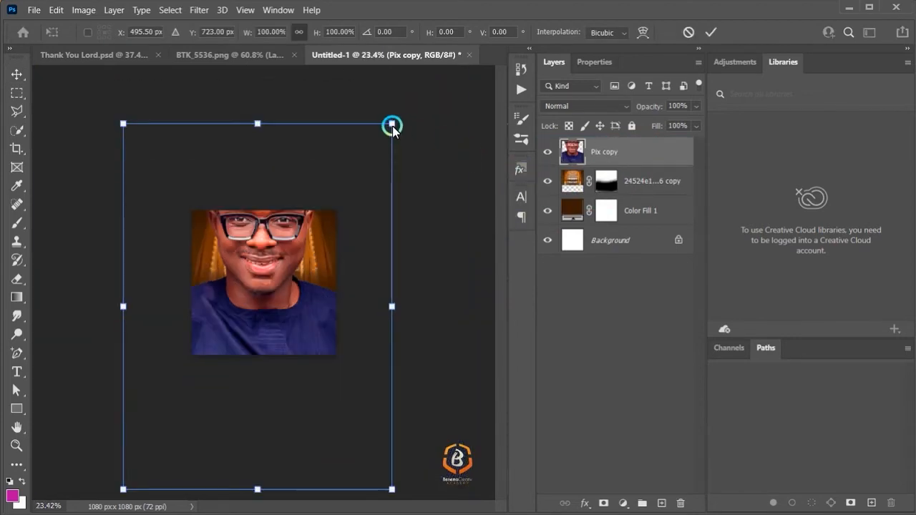
left_click_drag(393, 127, 337, 209)
left_click_drag(290, 270, 280, 313)
left_click_drag(334, 252, 321, 262)
left_click_drag(284, 291, 274, 293)
key("Return")
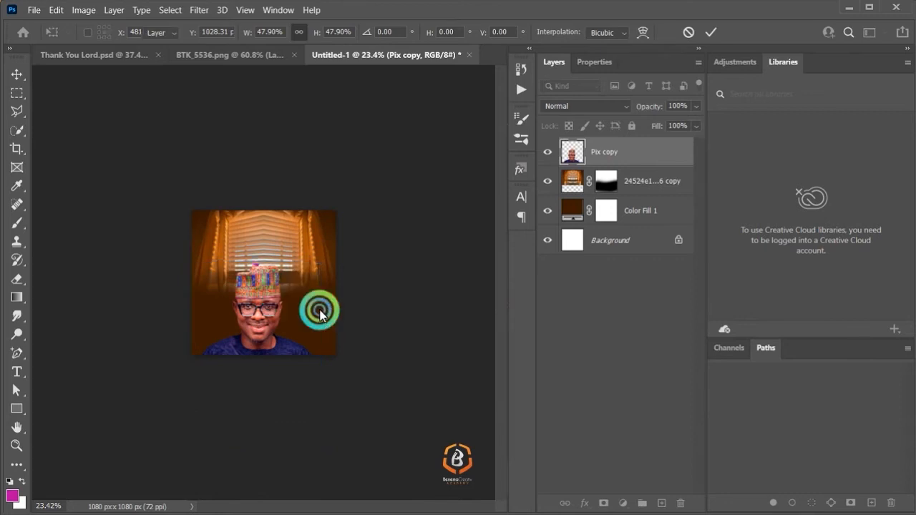
key("ctrl+0")
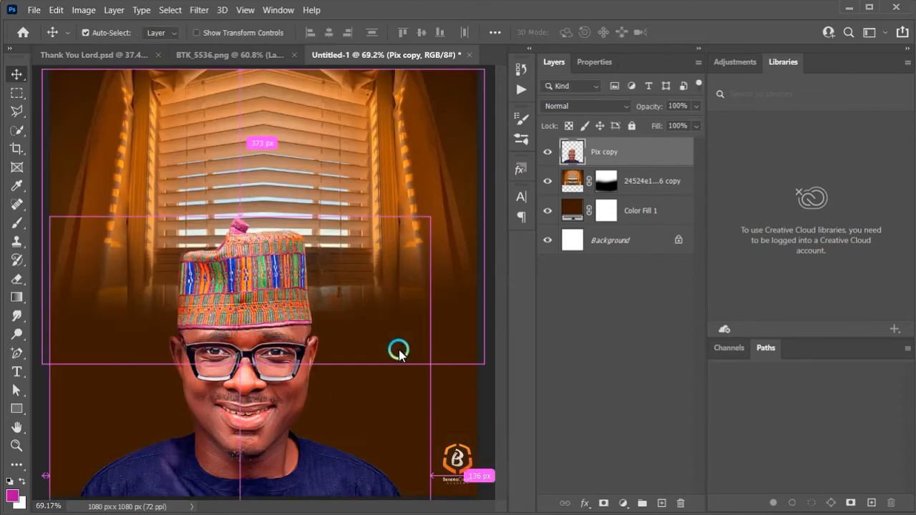
left_click_drag(250, 351, 284, 309)
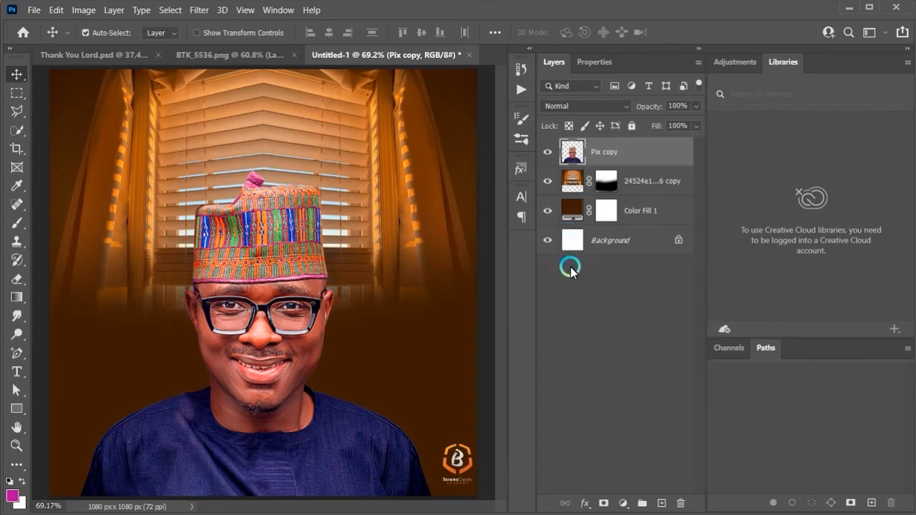
Step: Apply Hue/Saturation to the portrait layer with the hue at +13 and the saturation at -33
key("ctrl+u")
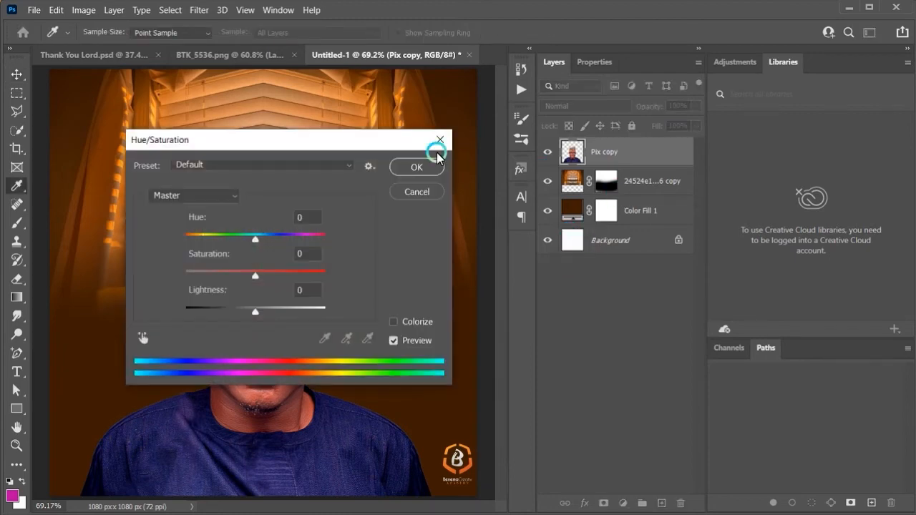
left_click_drag(275, 141, 660, 50)
left_click_drag(641, 180, 618, 179)
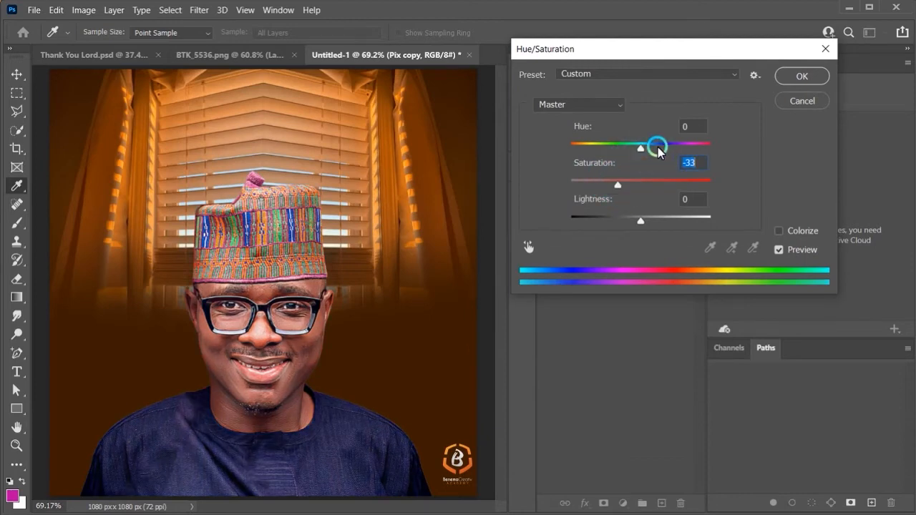
left_click_drag(658, 147, 651, 148)
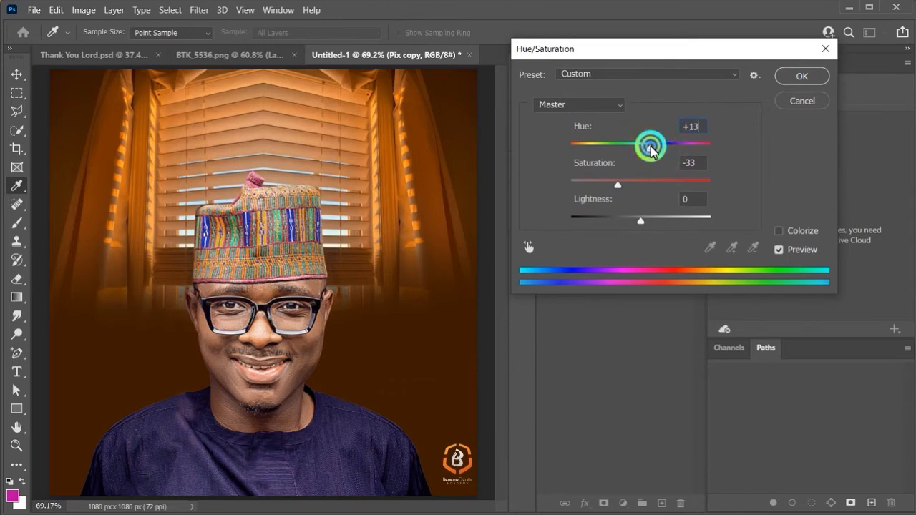
left_click(802, 75)
Step: Move the portrait straight up until the chest pocket patch shows at the canvas's lower edge, and hide its layer
key("v")
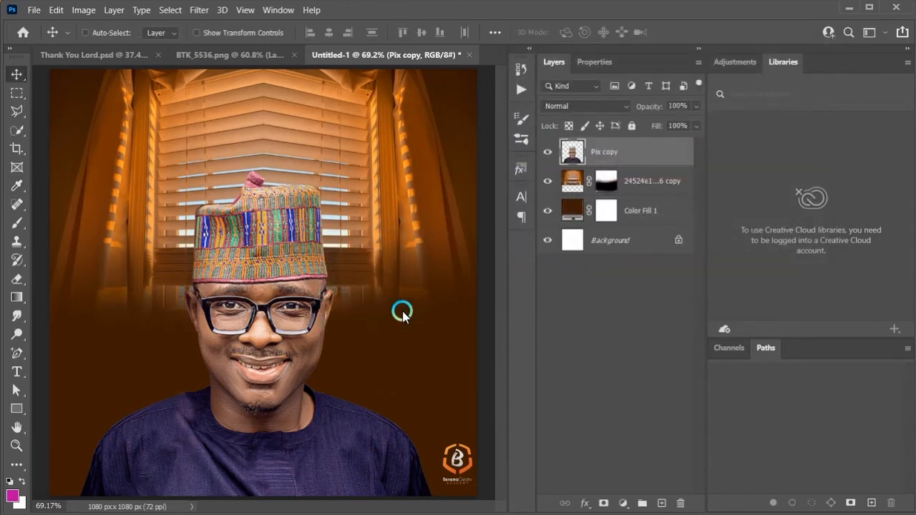
left_click_drag(260, 320, 279, 310)
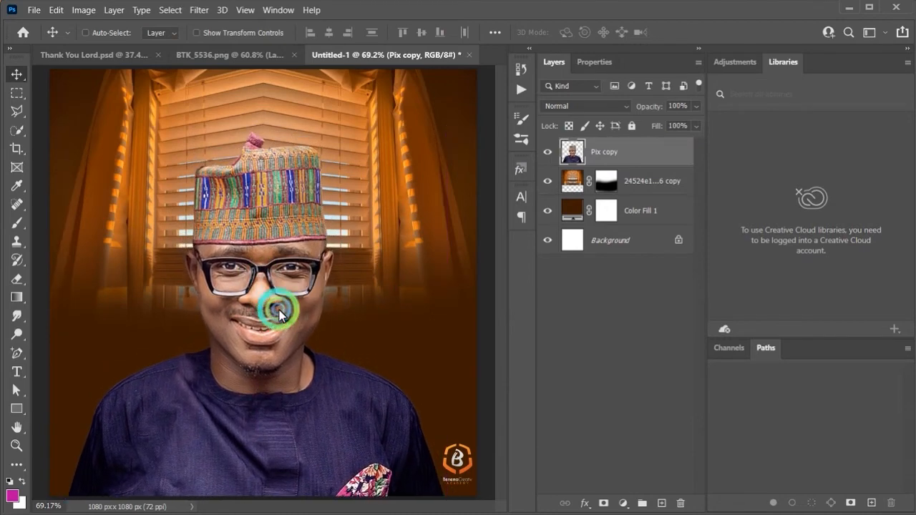
left_click(546, 151)
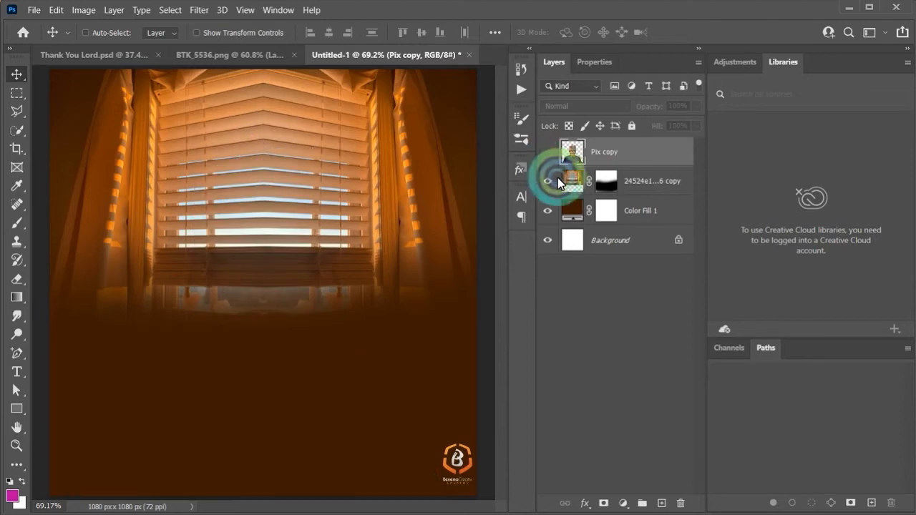
Step: Place the blue-and-bronze lattice image e39949e51af84ce15c833154aa4c25bc.jpg from the Interior folder directly above the window image layer
left_click(577, 185)
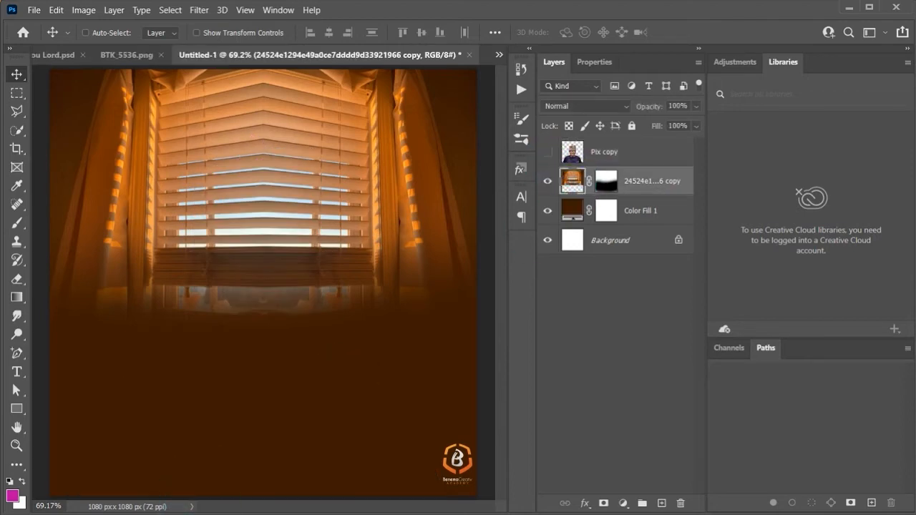
left_click(376, 514)
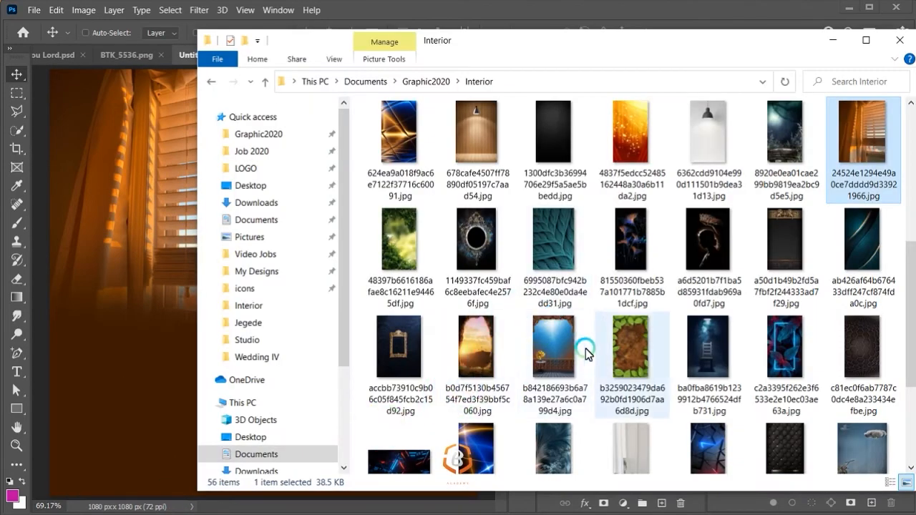
scroll(711, 366, "down", 2)
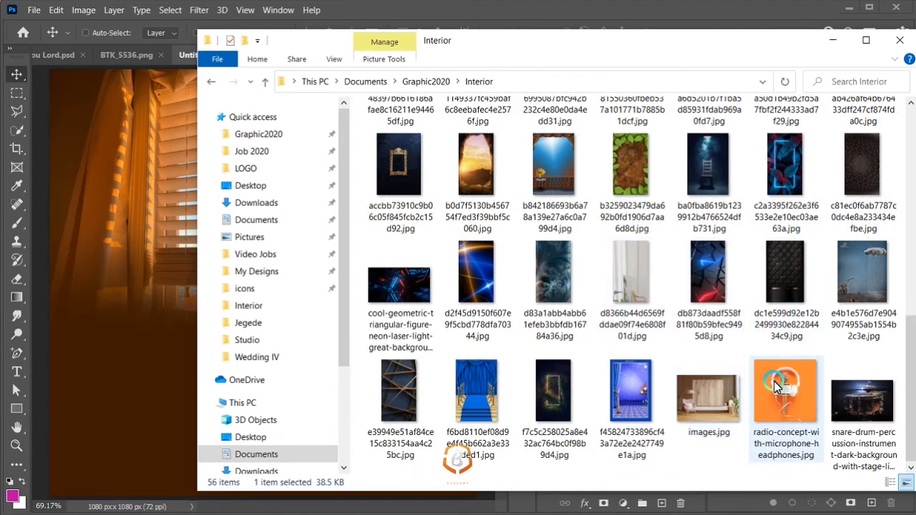
scroll(452, 394, "up", 2)
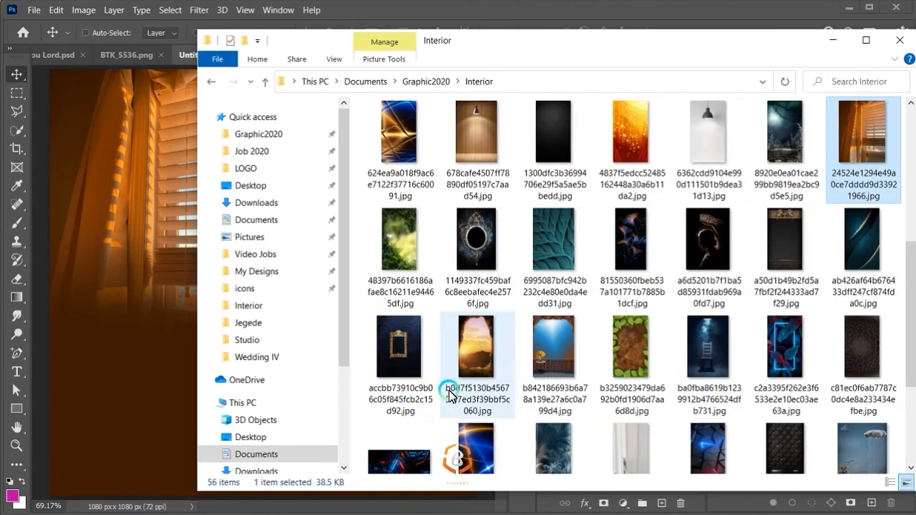
scroll(447, 399, "down", 2)
left_click_drag(411, 390, 232, 296)
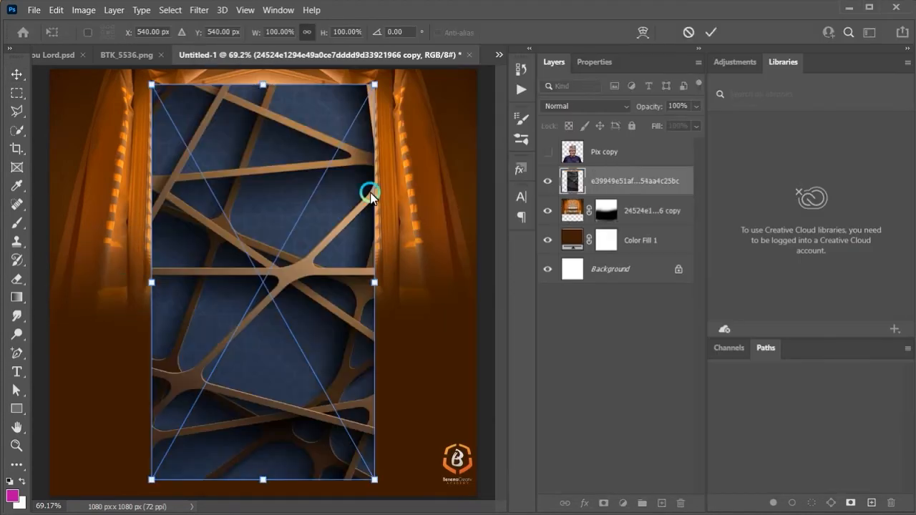
Step: Rotate the lattice image 90°, scale it proportionally to 112.08% and position it across the lower half of the canvas
left_click_drag(388, 77, 534, 428)
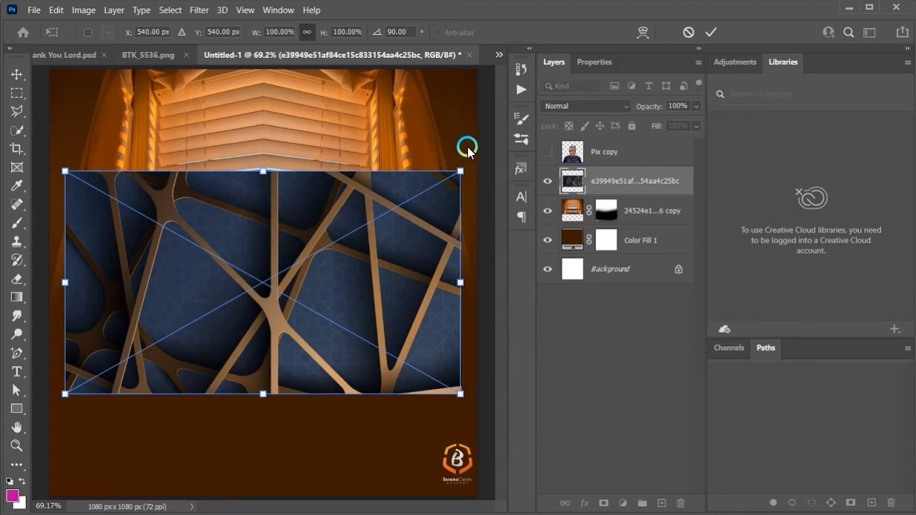
mouse_move(468, 148)
left_mouse_down()
mouse_move(483, 170)
mouse_move(468, 136)
mouse_move(477, 154)
left_mouse_up()
left_click_drag(364, 225, 337, 327)
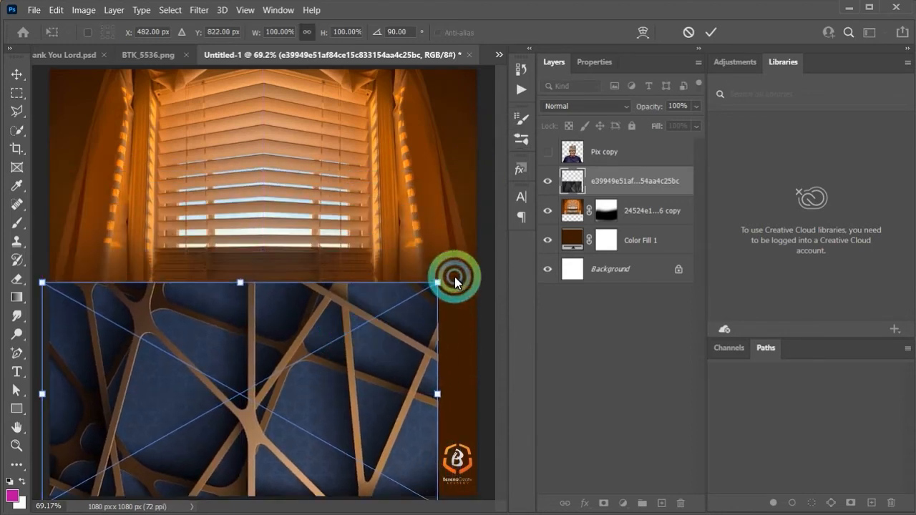
left_click_drag(437, 282, 477, 262)
left_click_drag(358, 299, 350, 298)
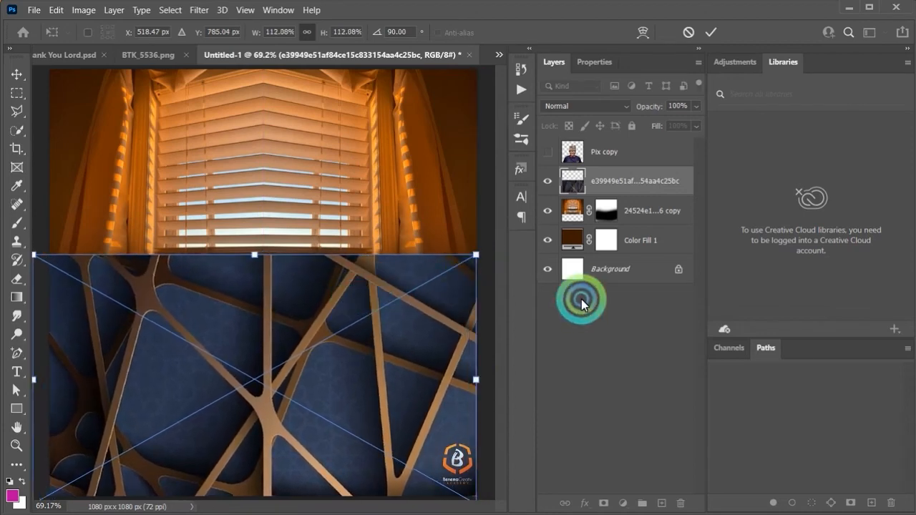
left_click(711, 34)
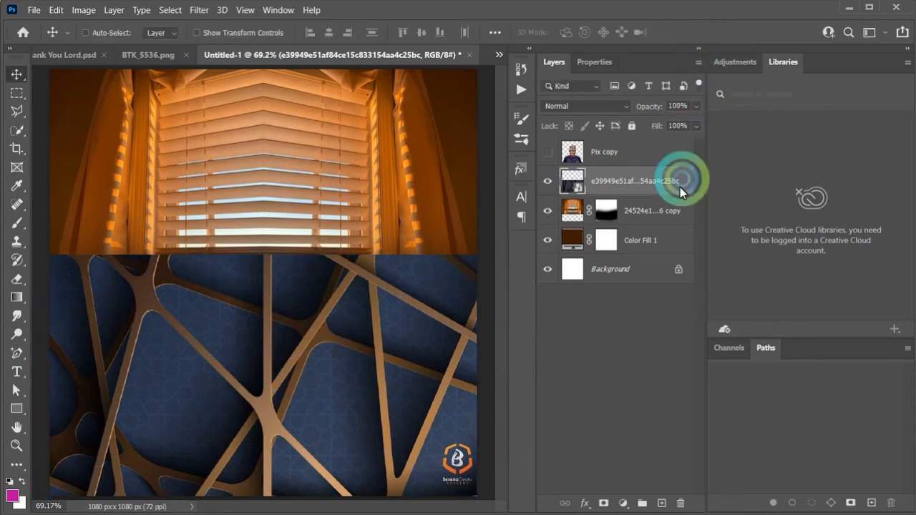
Step: Add a layer mask to the lattice image layer and make the mask active for painting
left_click(605, 504)
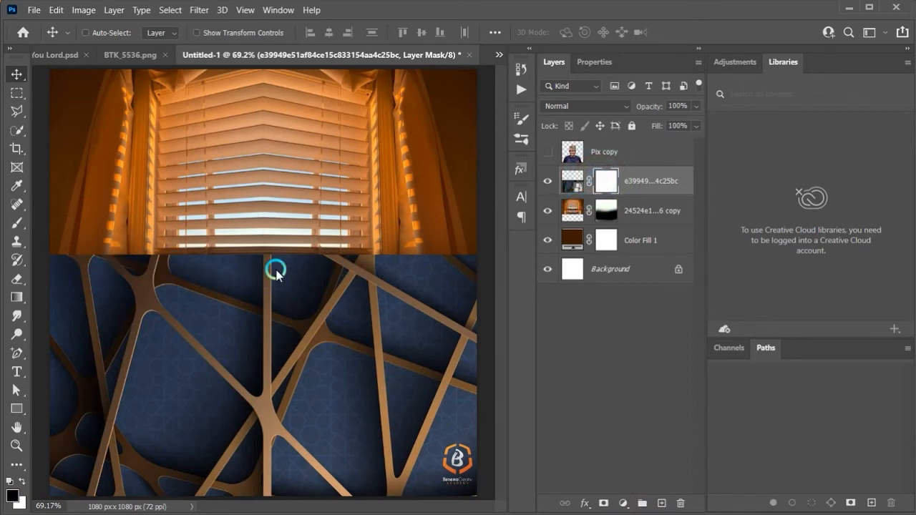
left_click(602, 183)
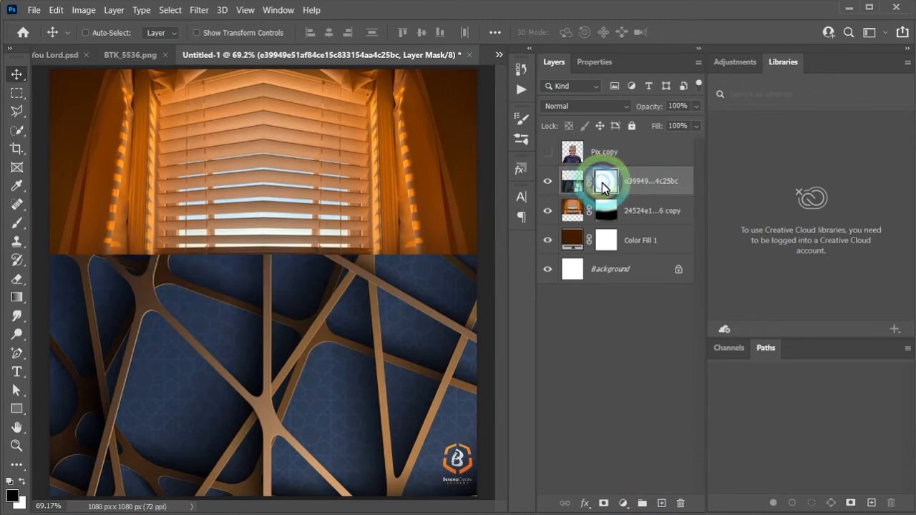
left_click(17, 487)
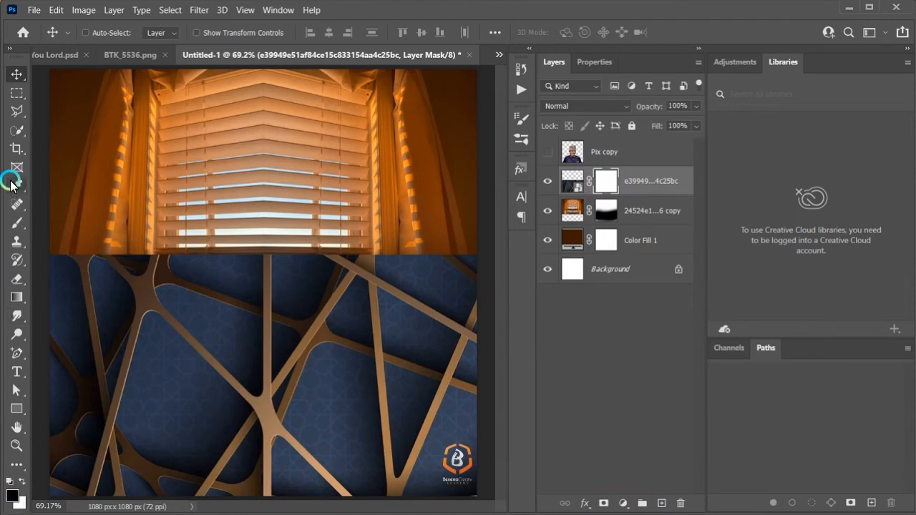
Step: Paint black on the lattice layer's mask with a 480 px Soft Round brush at 0% hardness, fading its upper edge into the window
left_click(17, 223)
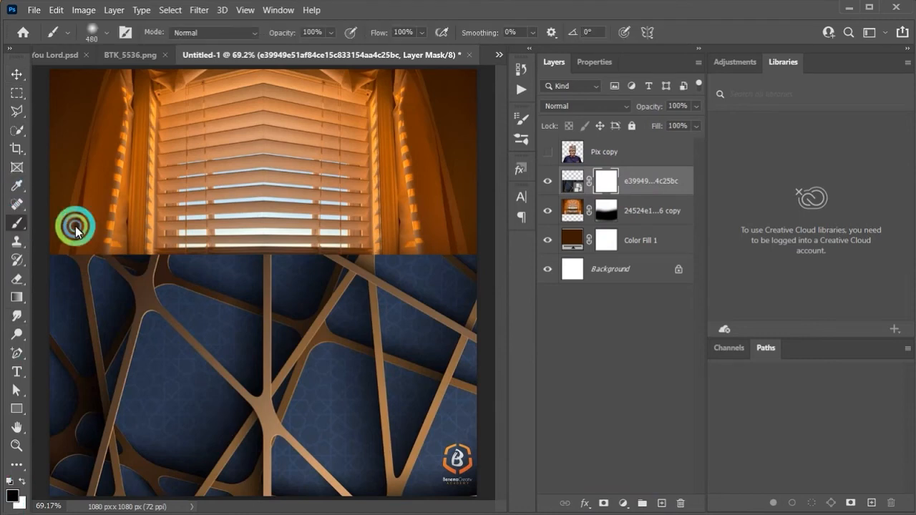
left_click(93, 28)
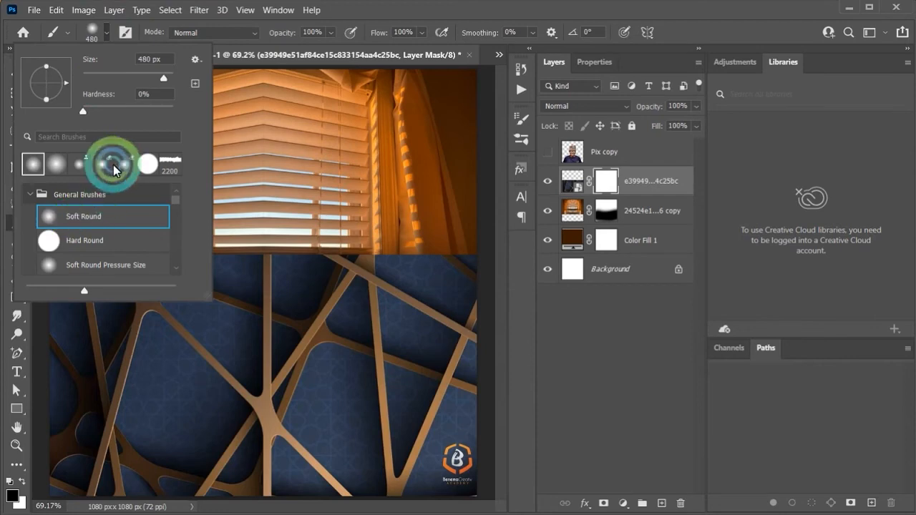
left_click(96, 215)
left_click(101, 104)
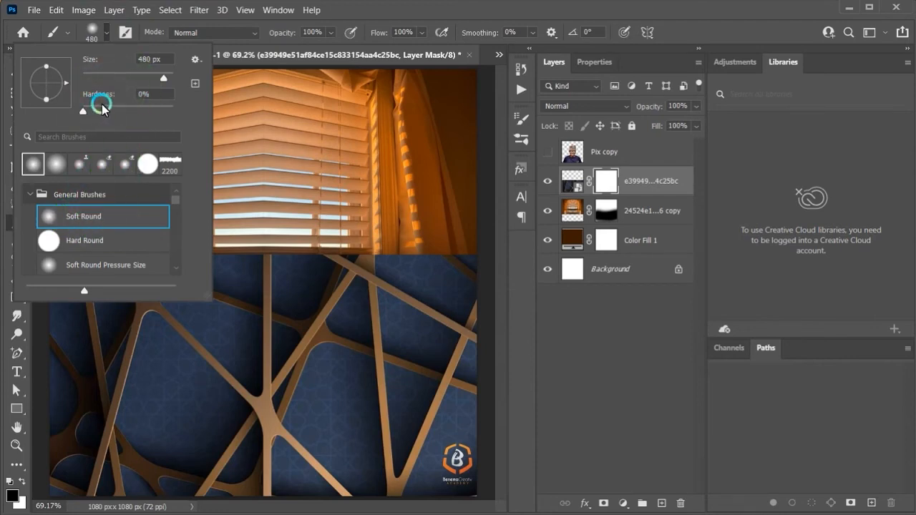
left_click(80, 110)
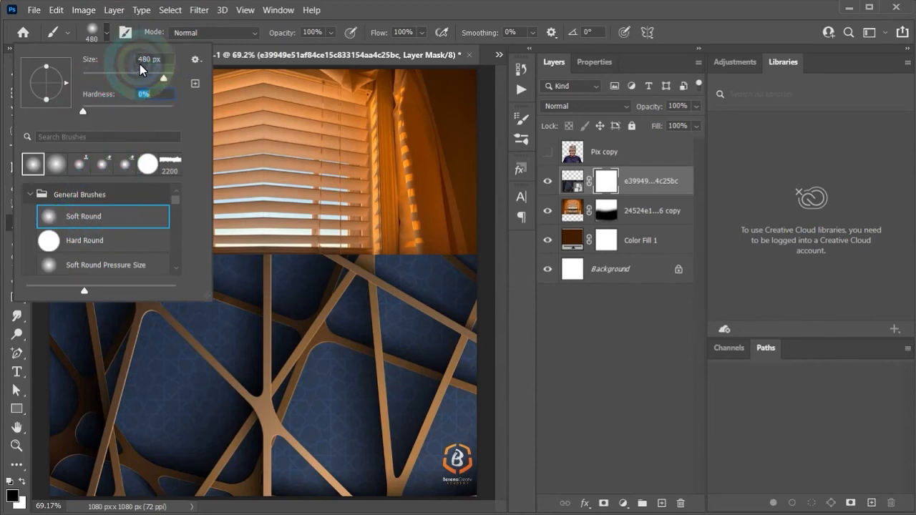
left_click(190, 96)
left_click(100, 36)
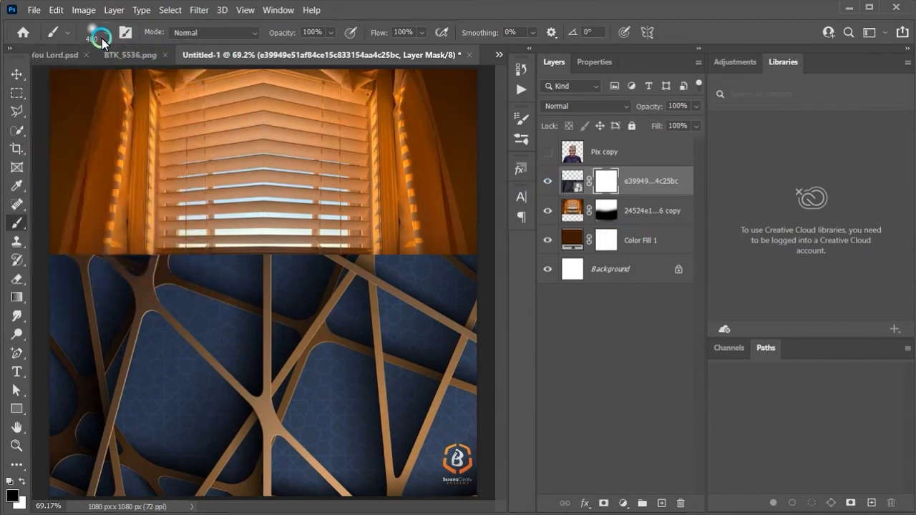
left_click(108, 35)
left_click(374, 20)
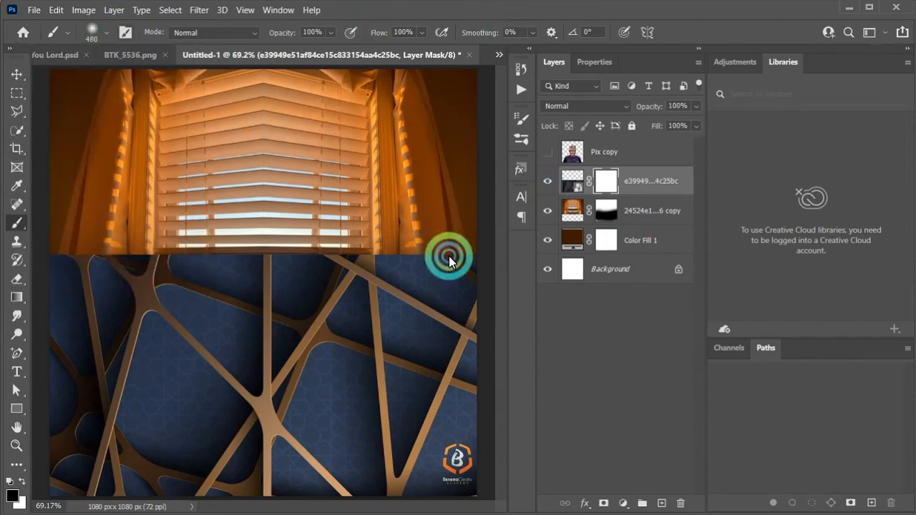
mouse_move(451, 261)
left_mouse_down()
mouse_move(299, 257)
mouse_move(454, 255)
mouse_move(170, 229)
mouse_move(68, 210)
mouse_move(151, 234)
mouse_move(97, 259)
mouse_move(129, 247)
left_mouse_up()
left_click_drag(176, 245, 390, 252)
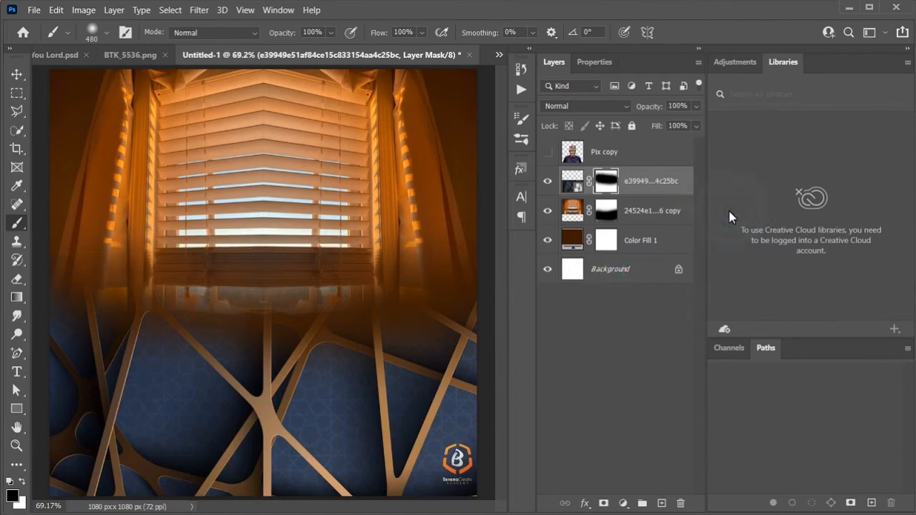
Step: Show the portrait over the blended background to check the composition, and hide it again
left_click(628, 504)
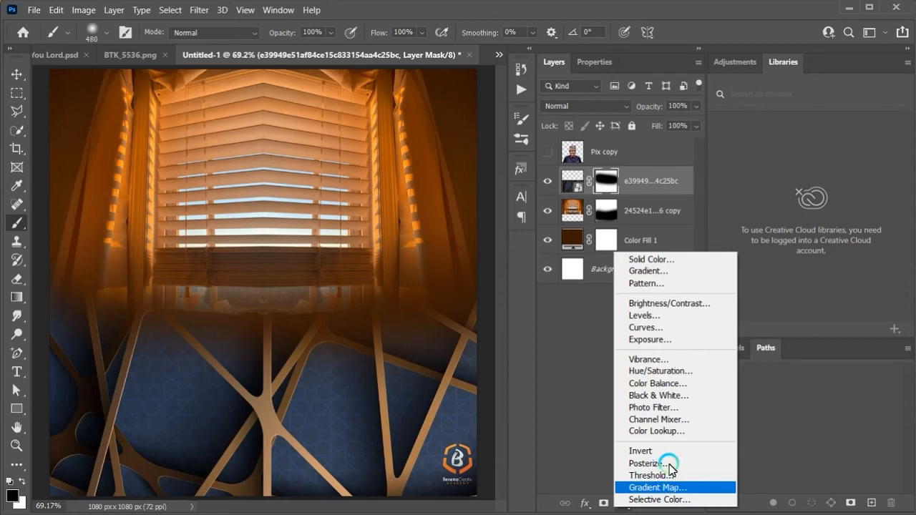
left_click(591, 318)
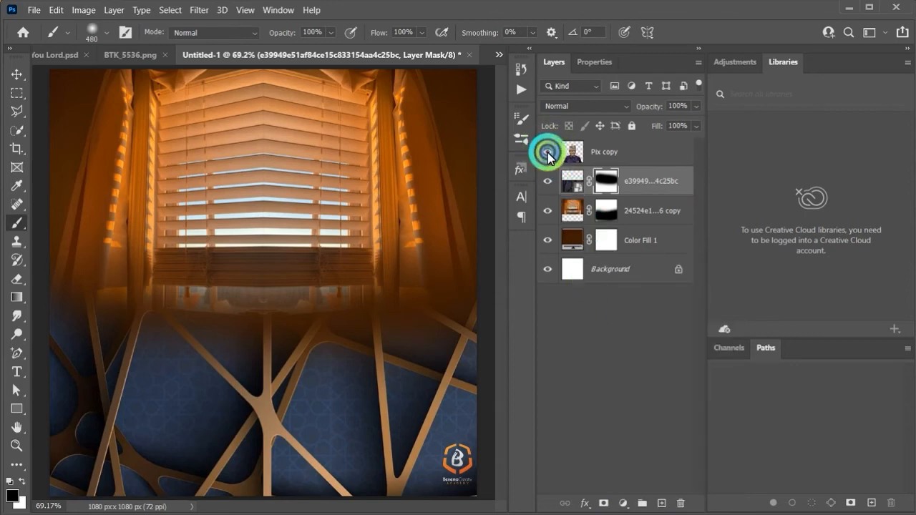
left_click(547, 152)
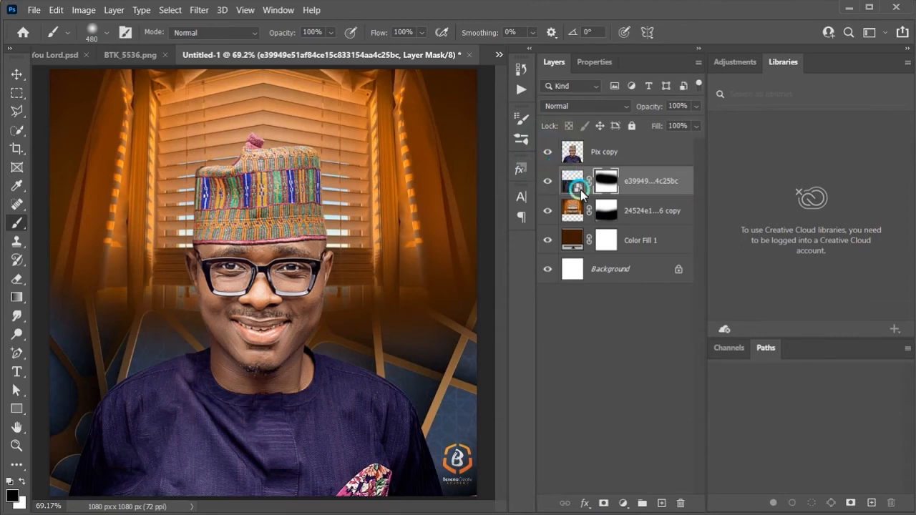
left_click(628, 320)
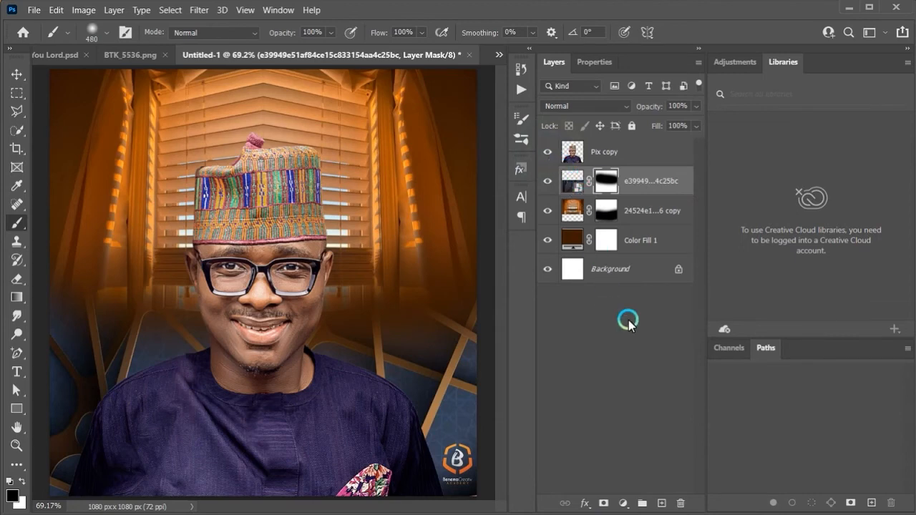
left_click(549, 152)
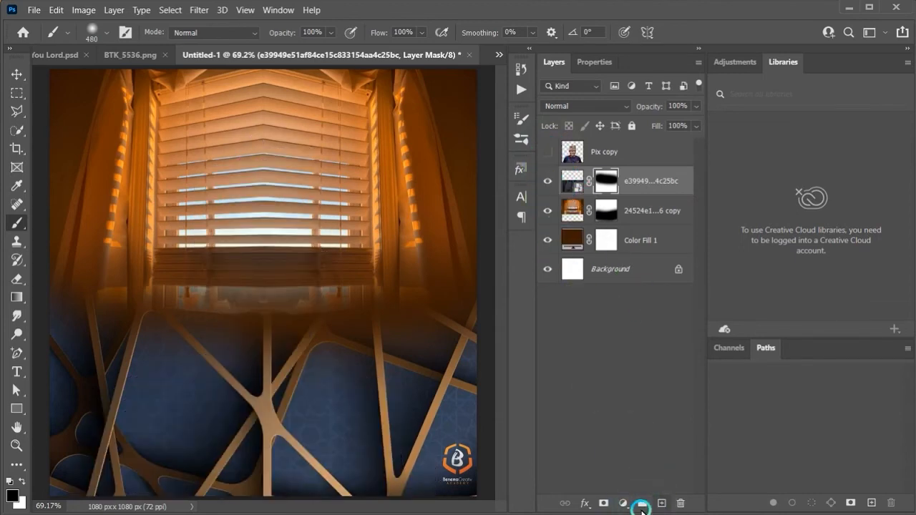
Step: Add a Gradient Map adjustment layer with a black-to-white gradient directly above the lattice image layer
left_click(627, 507)
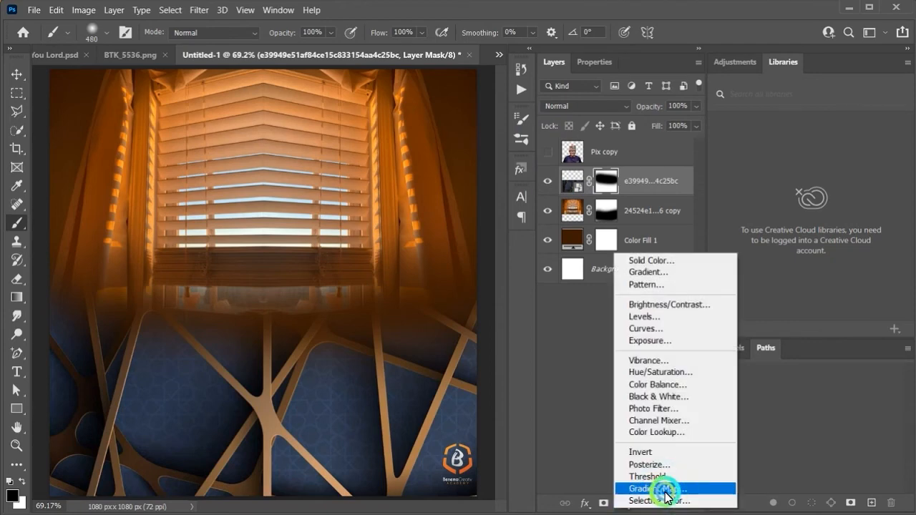
left_click(631, 376)
left_click(570, 112)
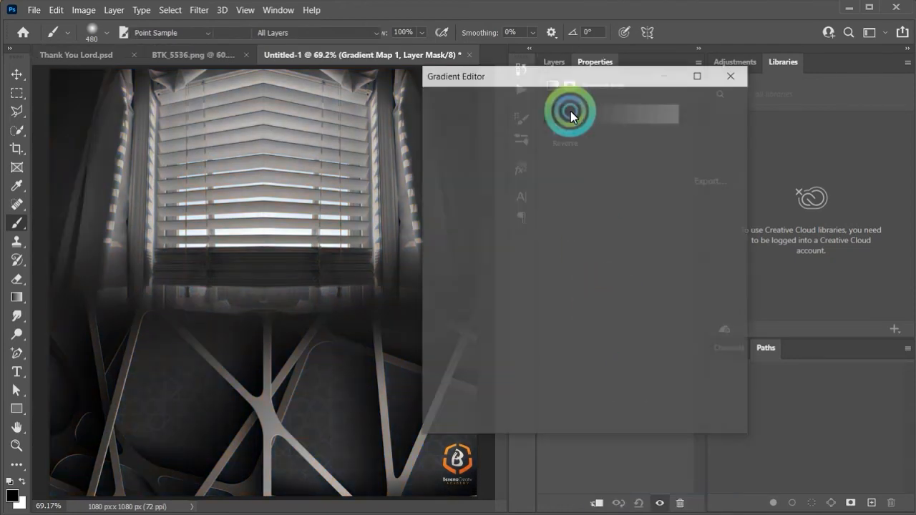
left_click(709, 101)
left_click(727, 136)
key("b")
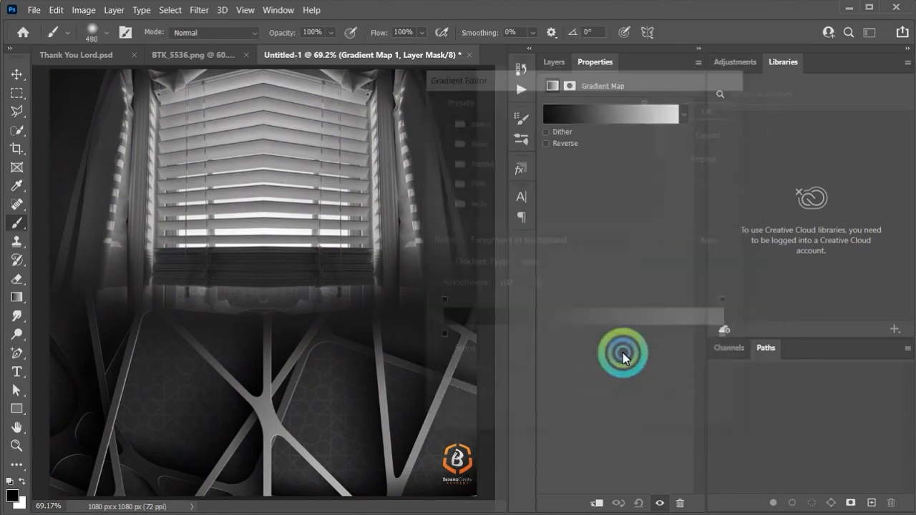
Step: Edit the Gradient Map's gradient and set its dark end stop to purple (#5a02a5)
left_click(554, 62)
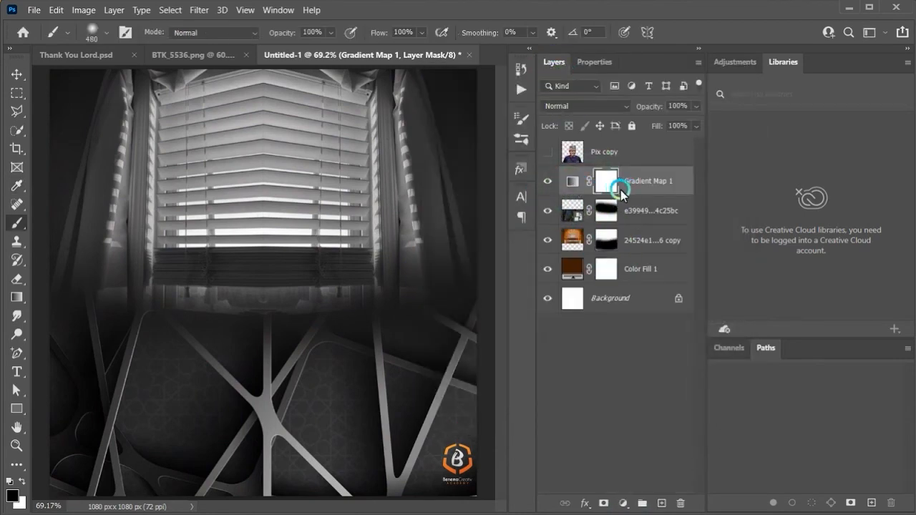
double_click(572, 184)
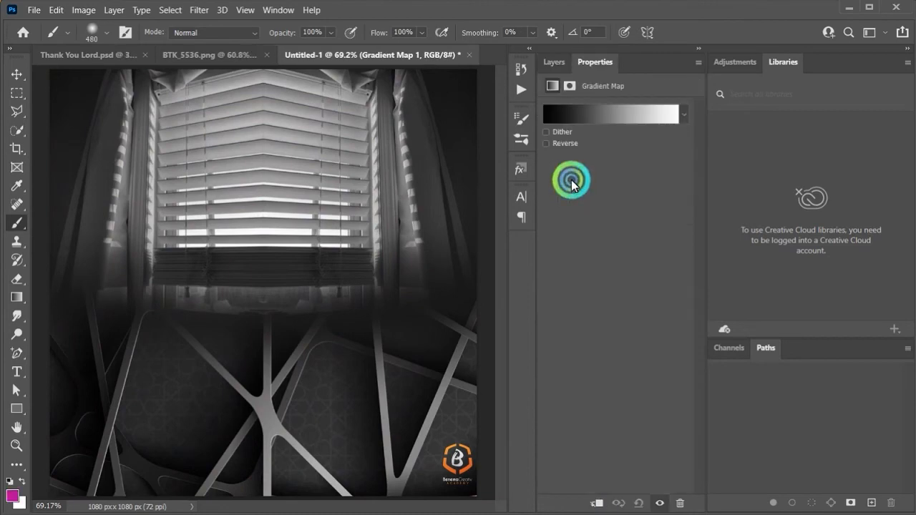
left_click(588, 111)
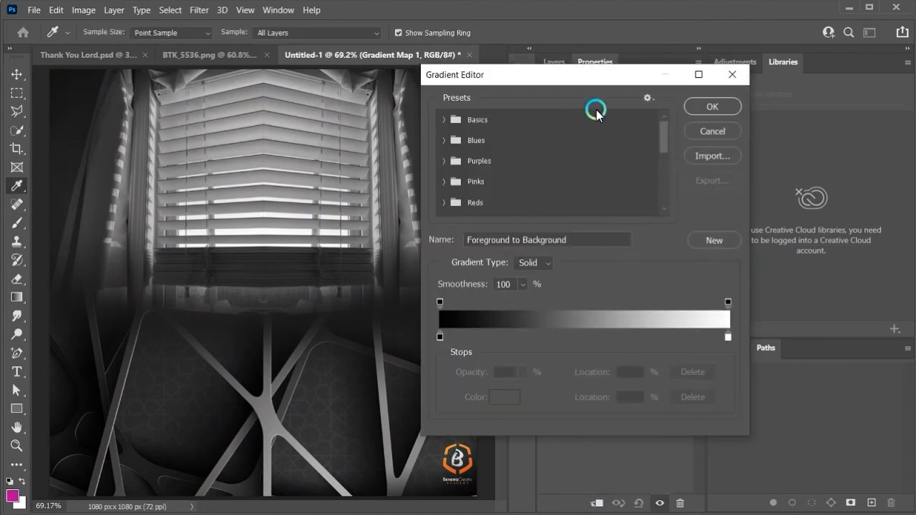
double_click(441, 337)
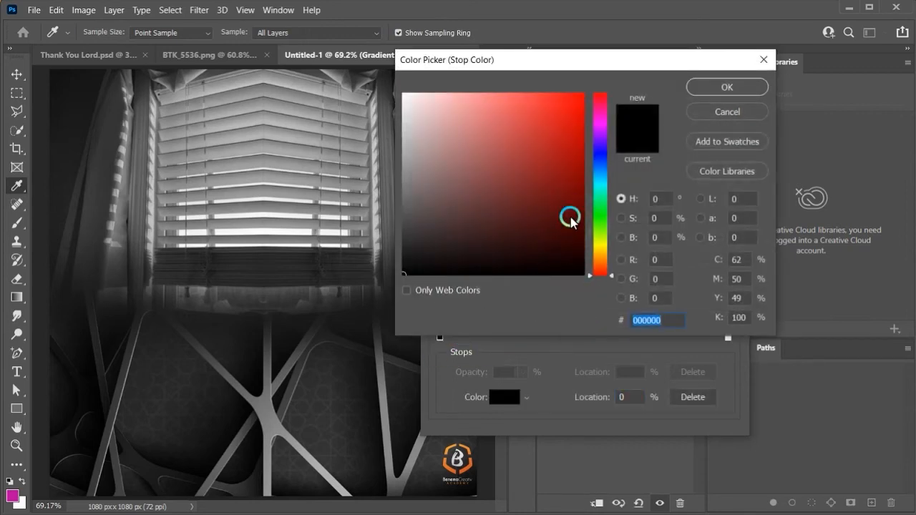
left_click_drag(598, 206, 597, 136)
left_click(575, 148)
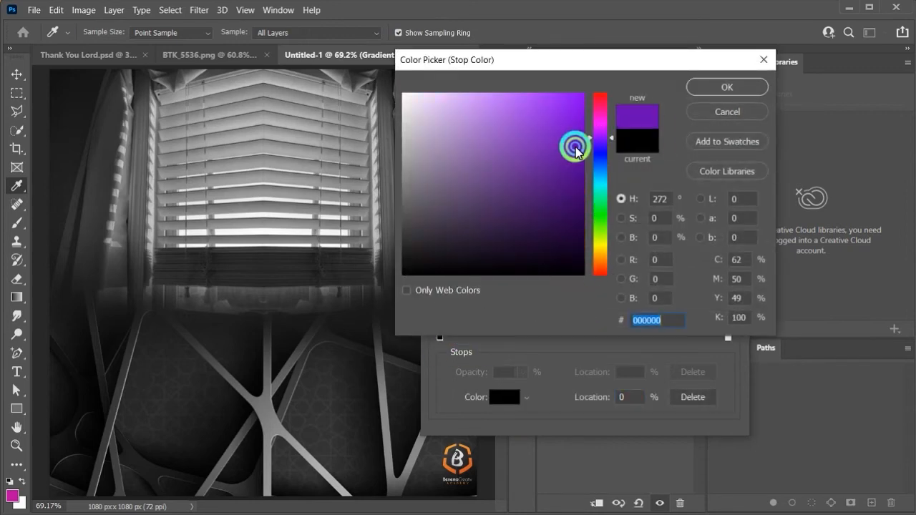
left_click(583, 158)
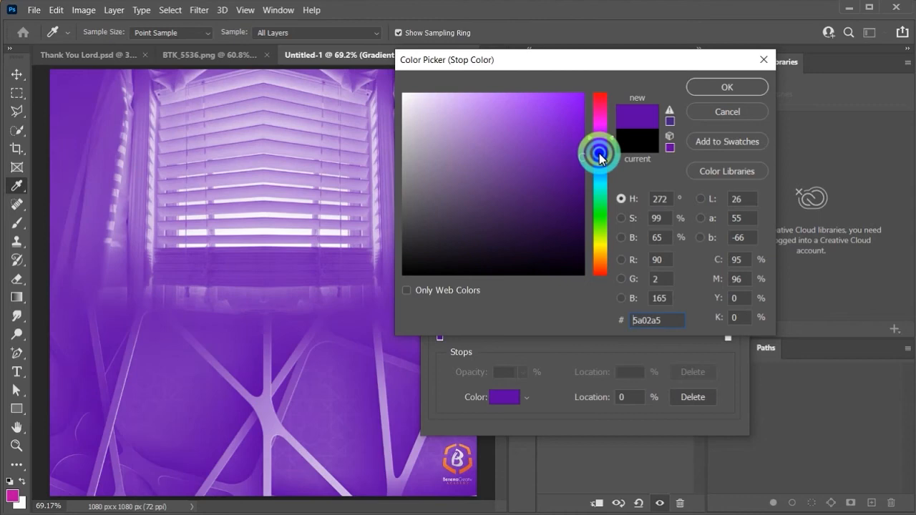
left_click(724, 90)
Step: Set the gradient's light end stop at 100% to a golden orange near full saturation and brightness, hue 45°
left_click(729, 337)
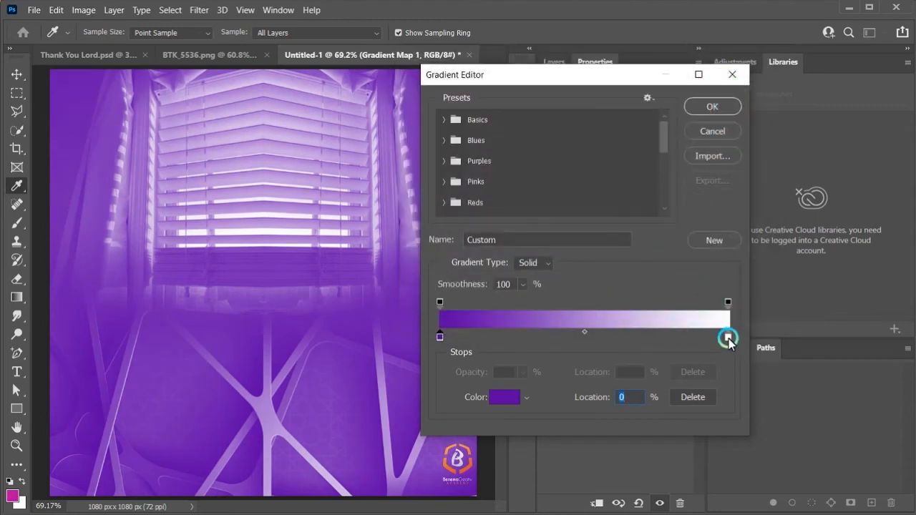
double_click(729, 337)
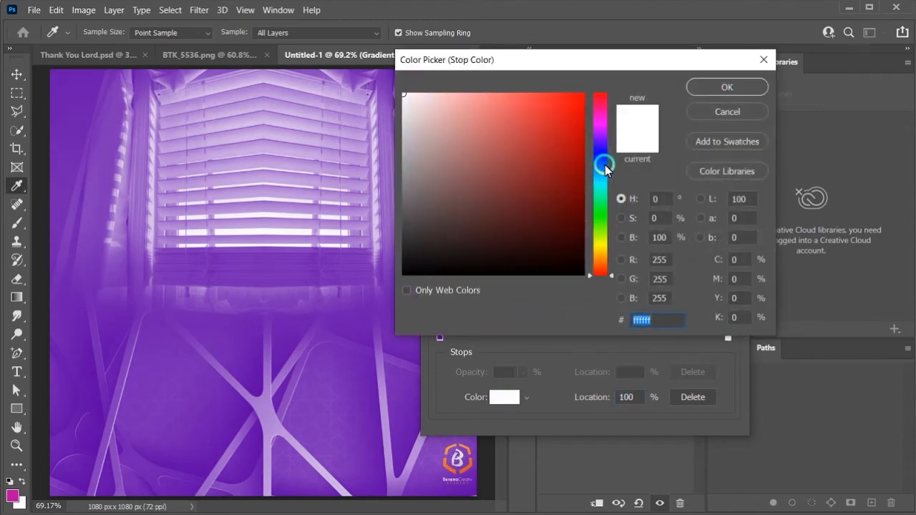
left_click(602, 250)
left_click(587, 96)
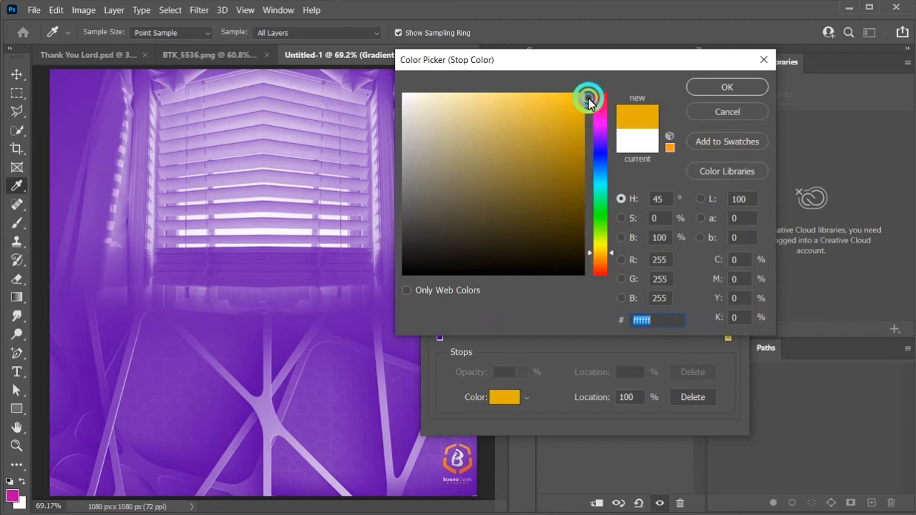
left_click(585, 98)
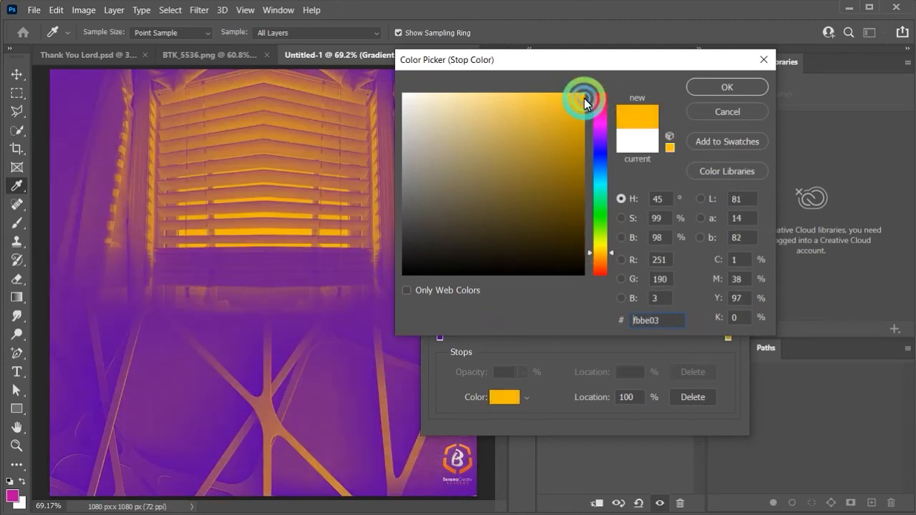
left_click(703, 87)
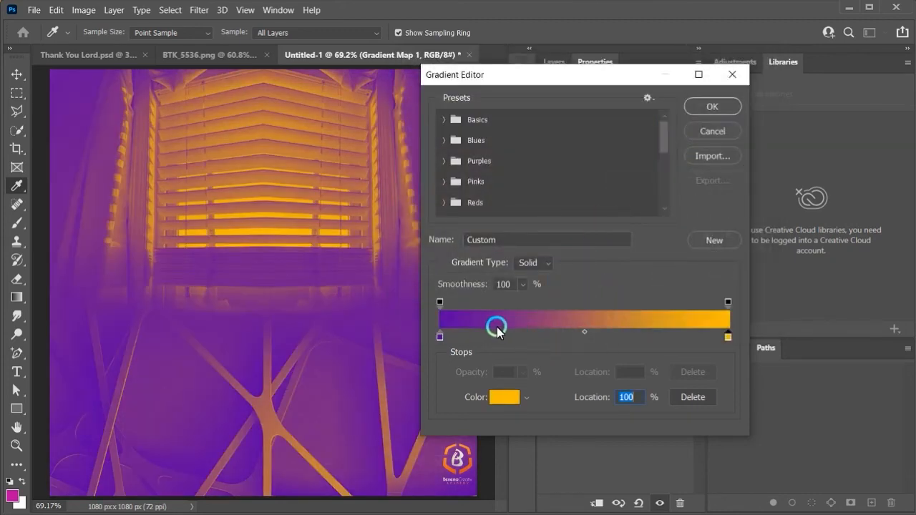
Step: Try a third color stop at 71% on the gradient, colored saturated blue (#030ffb)
left_click(644, 334)
double_click(644, 335)
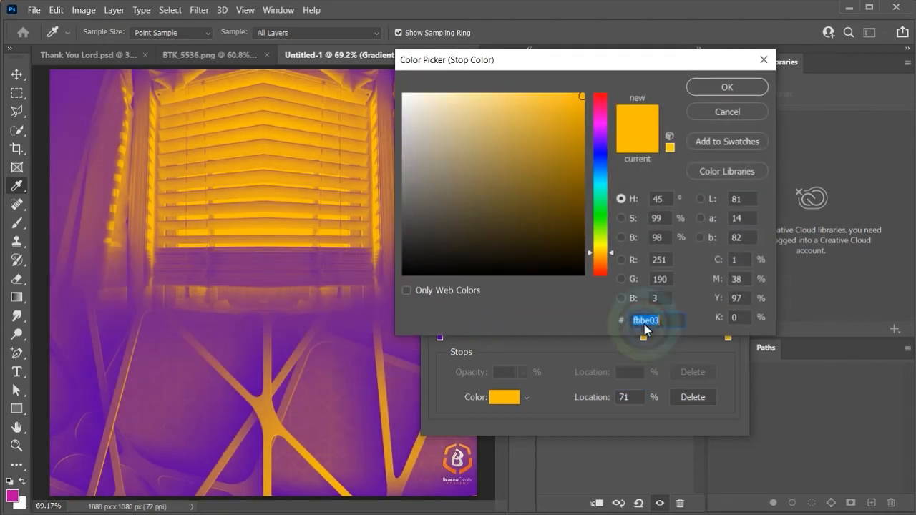
left_click_drag(601, 166, 600, 155)
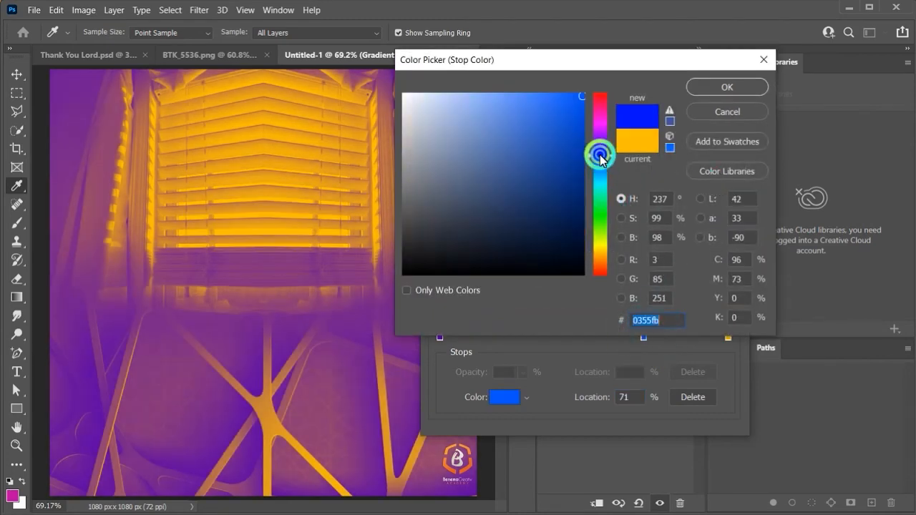
left_click(723, 90)
Step: Try another color stop at 93% on the gradient, colored yellow (#ecfb03)
left_click(643, 336)
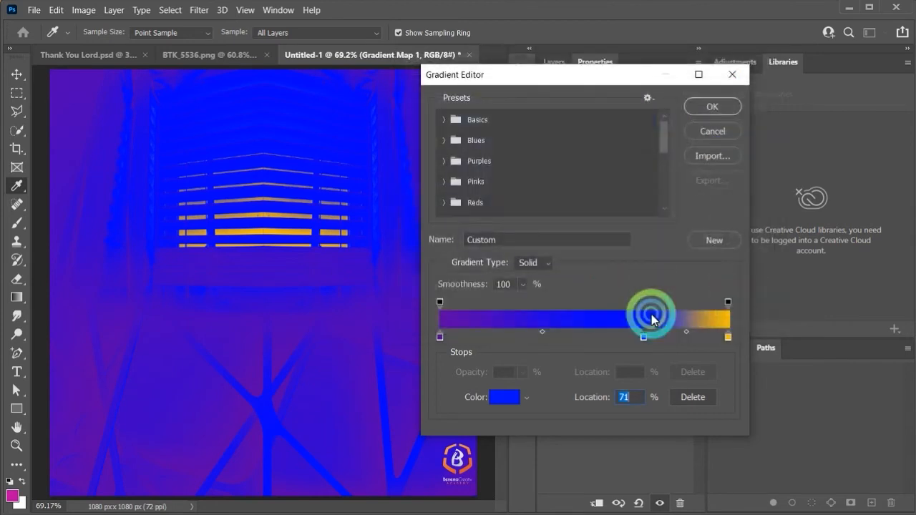
left_click(709, 335)
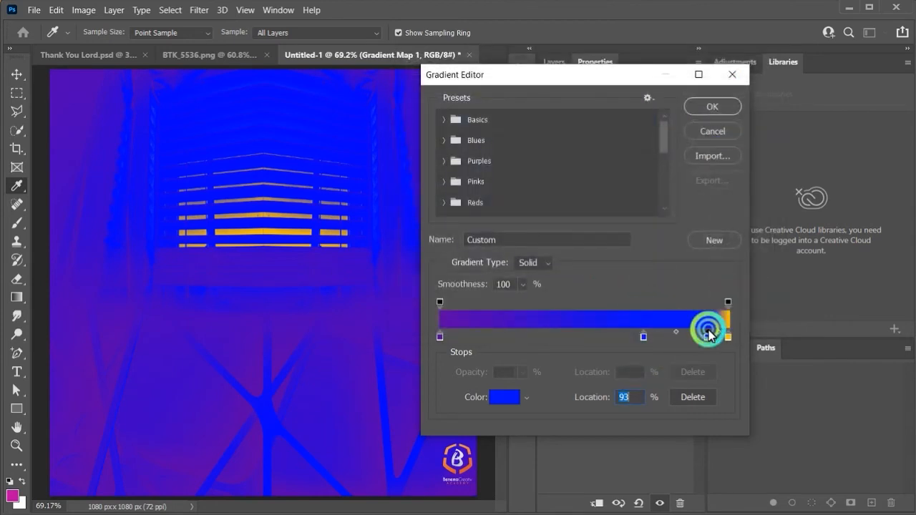
double_click(707, 335)
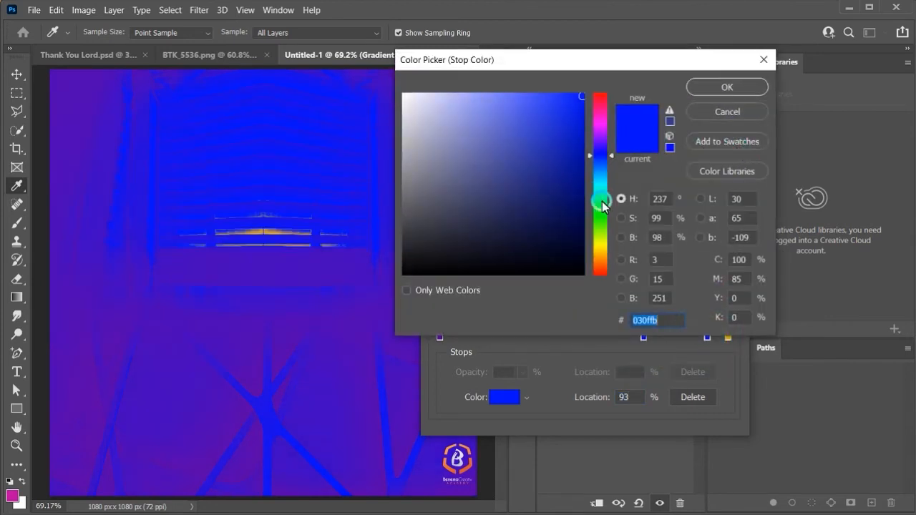
left_click_drag(603, 206, 599, 245)
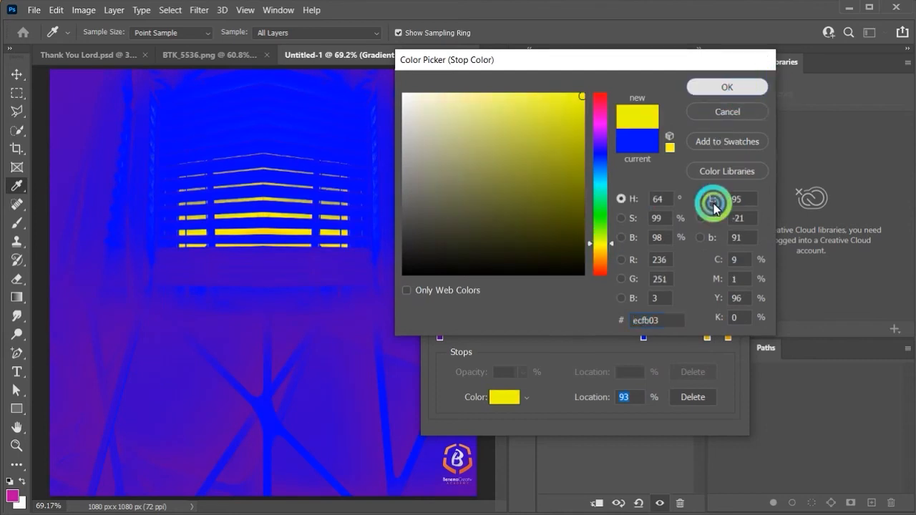
key("Return")
Step: Try shifting the blue stop toward the gradient's middle and the yellow stop to 28%
left_click_drag(705, 336, 531, 337)
double_click(630, 397)
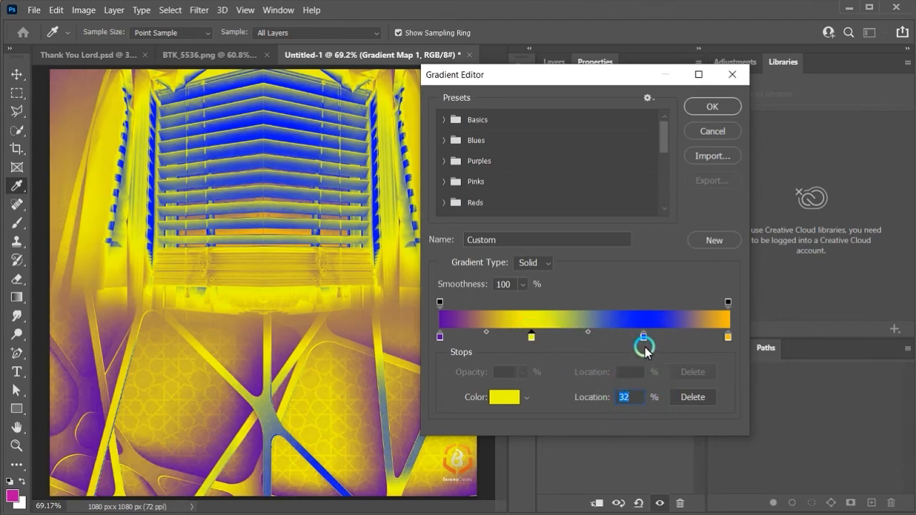
left_click(635, 338)
left_click_drag(635, 338, 522, 337)
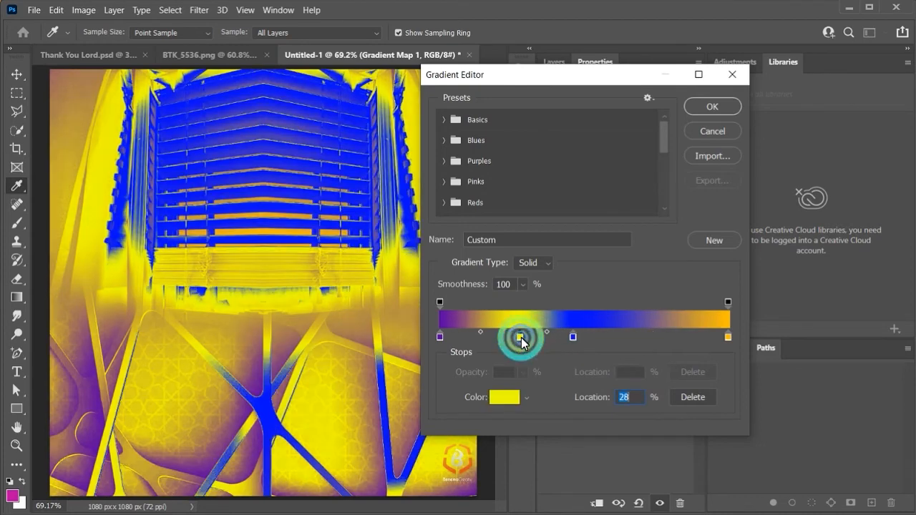
Step: Try magenta (#fb03cf) on the stop at 28%, and remove both added stops from the gradient
double_click(526, 338)
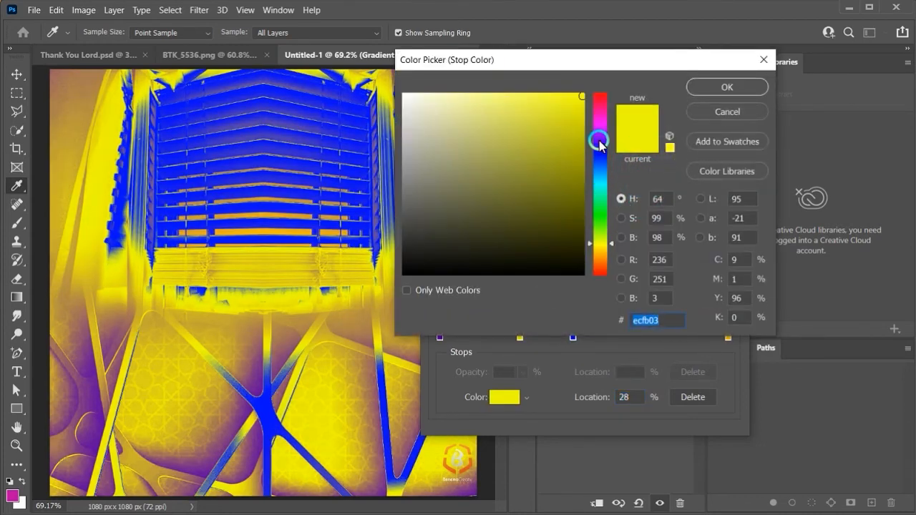
left_click_drag(600, 143, 599, 118)
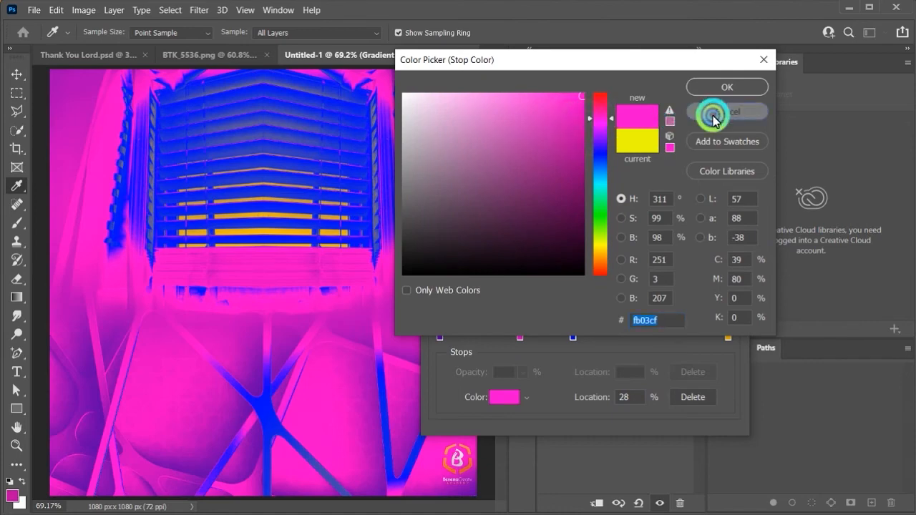
left_click(713, 121)
left_click_drag(522, 337, 565, 375)
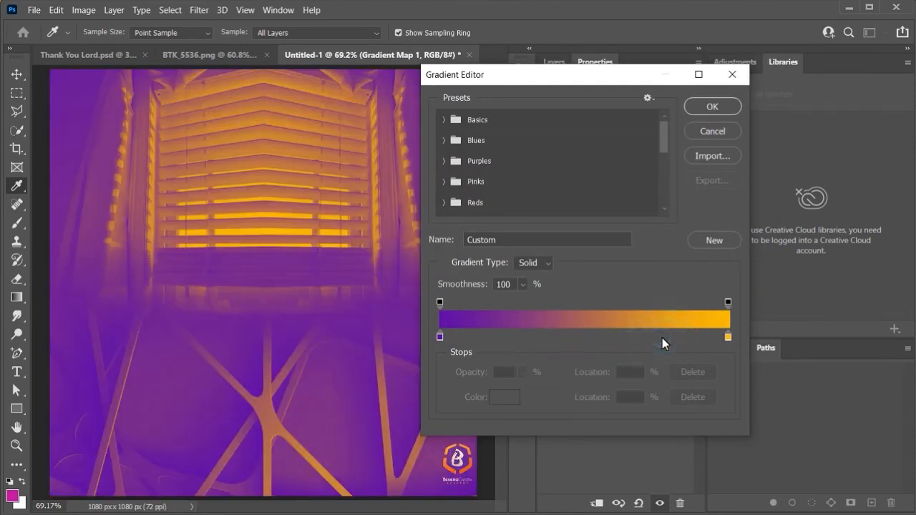
Step: Accept the purple-to-orange gradient, reduce the Gradient Map layer's opacity to 34%, and show the portrait layer
left_click(706, 105)
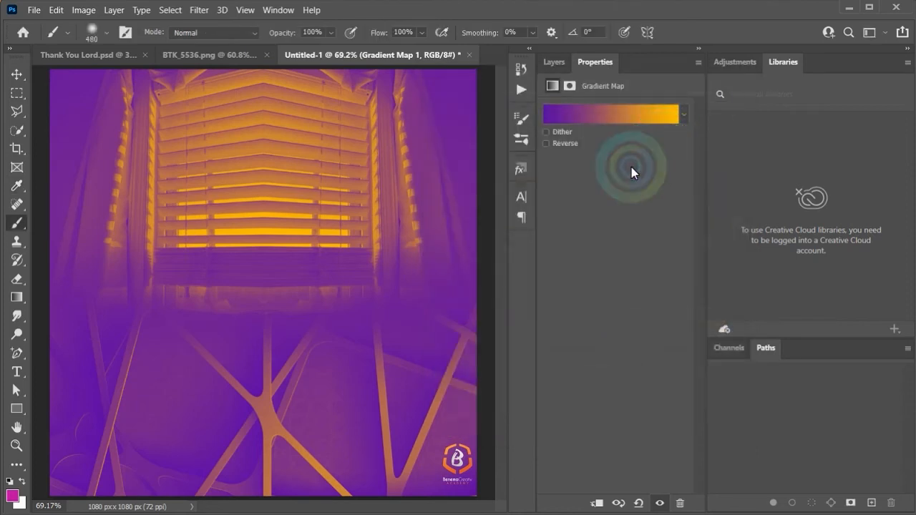
left_click(554, 62)
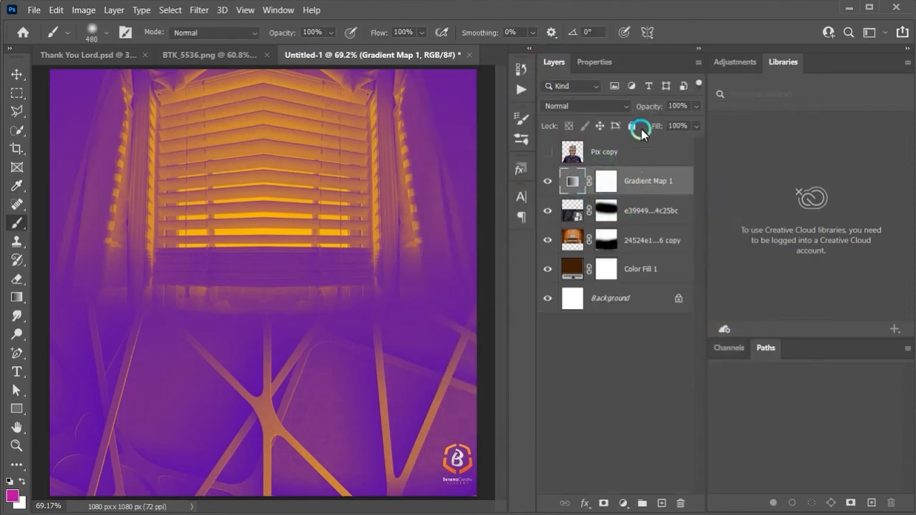
left_click(691, 106)
left_click(662, 122)
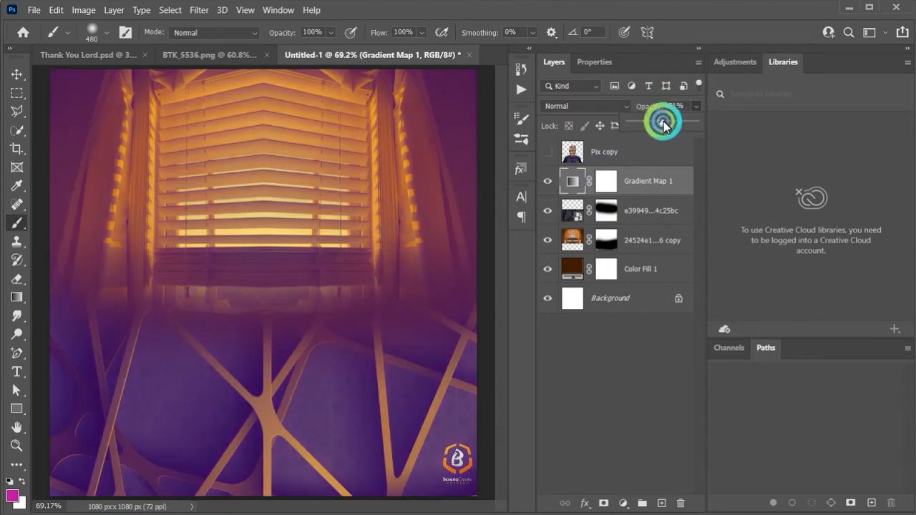
left_click_drag(662, 121, 651, 122)
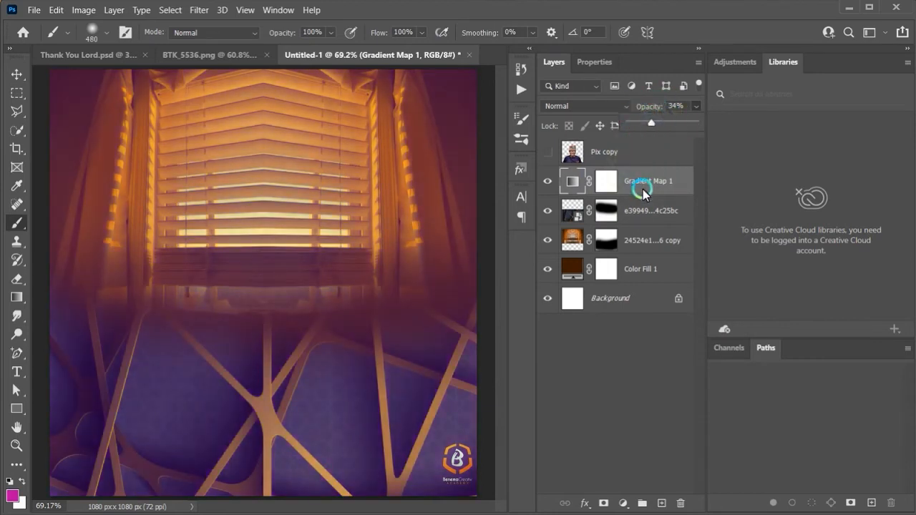
left_click(549, 152)
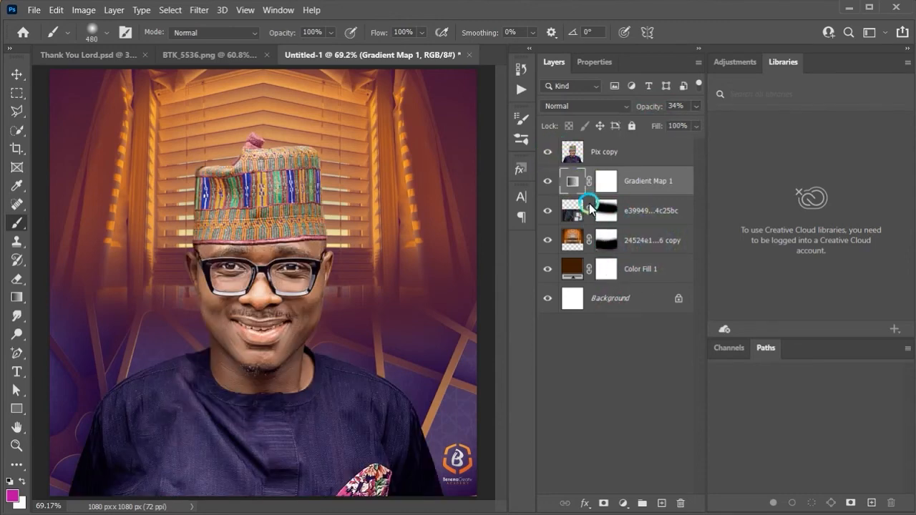
Step: Apply a Gaussian Blur with a radius of 2.8 pixels to the window image layer
left_click(567, 239)
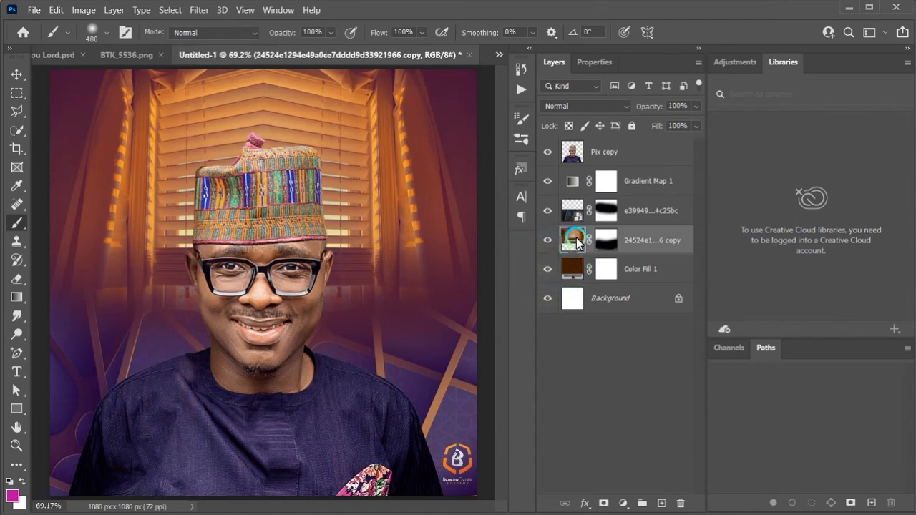
left_click(199, 19)
left_click(252, 184)
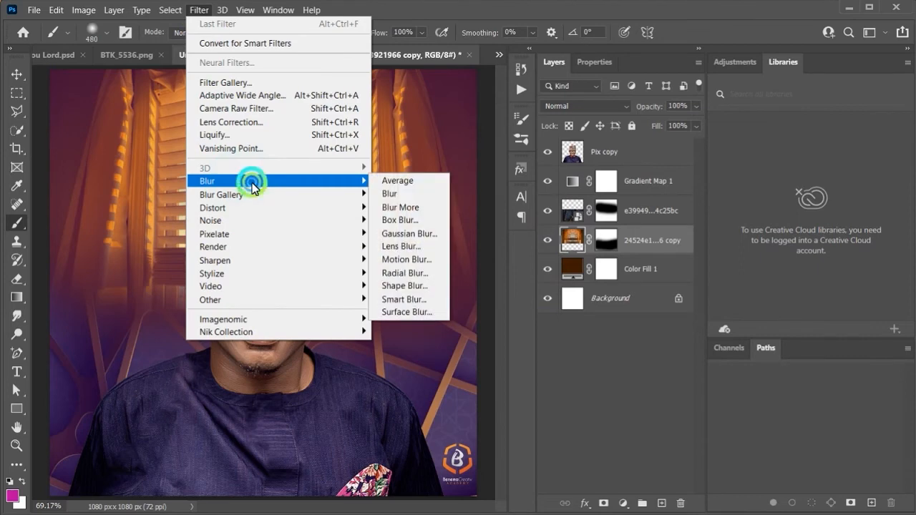
left_click(410, 233)
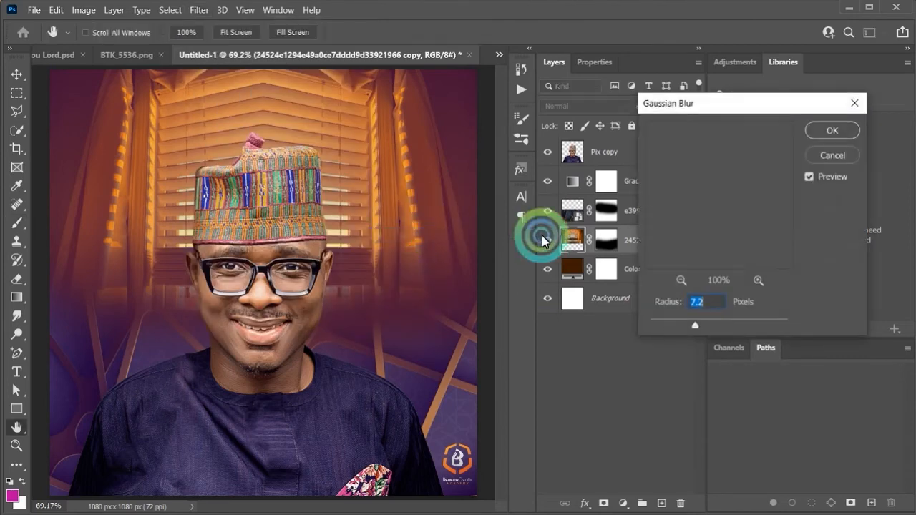
left_click(696, 303)
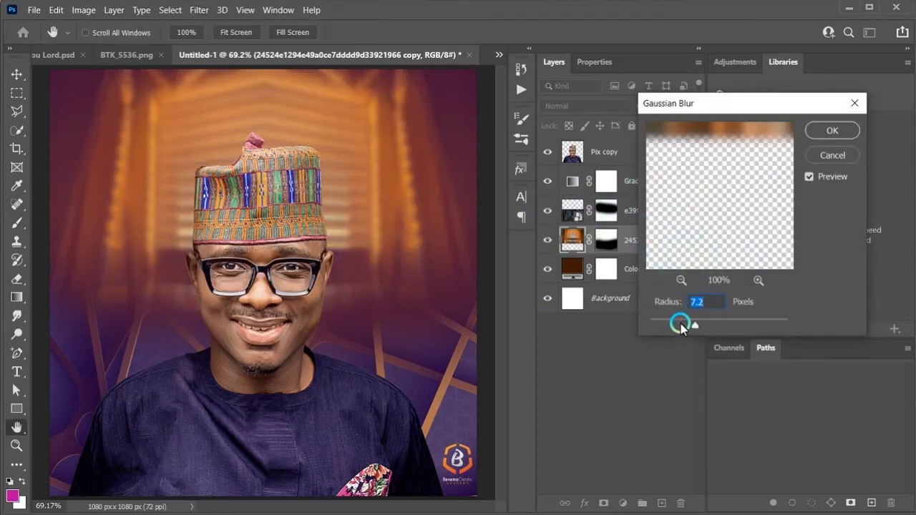
left_click_drag(681, 328, 671, 325)
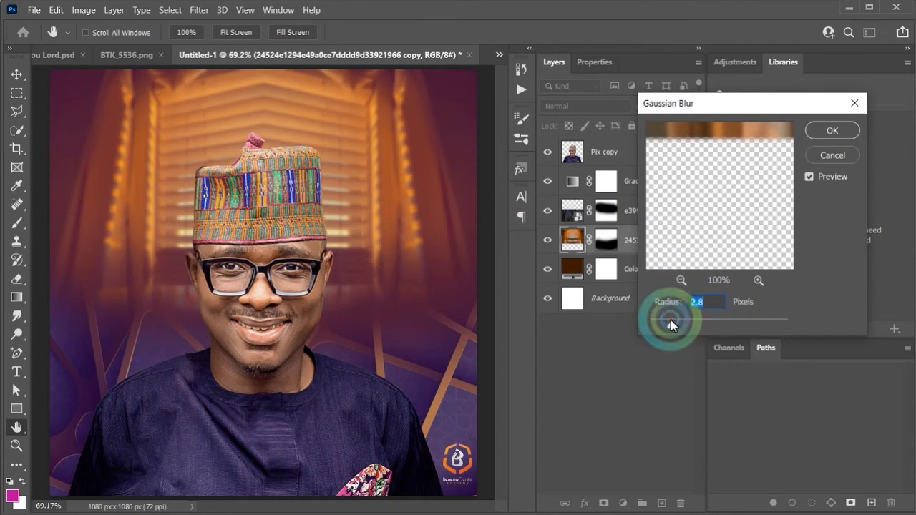
left_click(824, 130)
key("b")
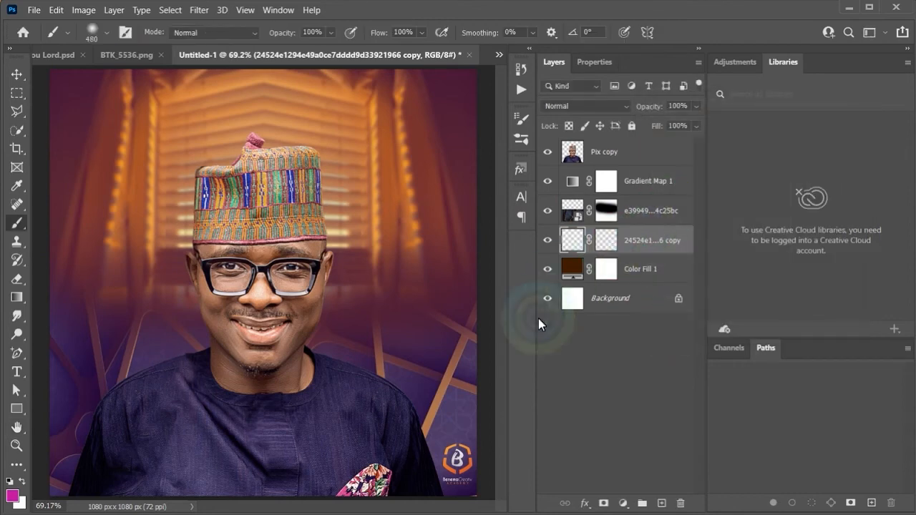
Step: Apply a Gaussian Blur with a radius of 2.6 pixels to the lattice image layer
left_click(571, 207)
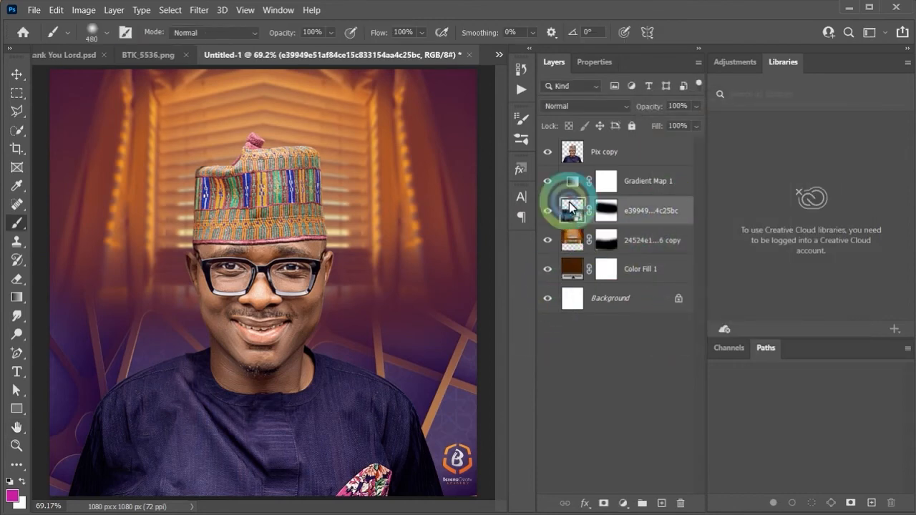
left_click(199, 10)
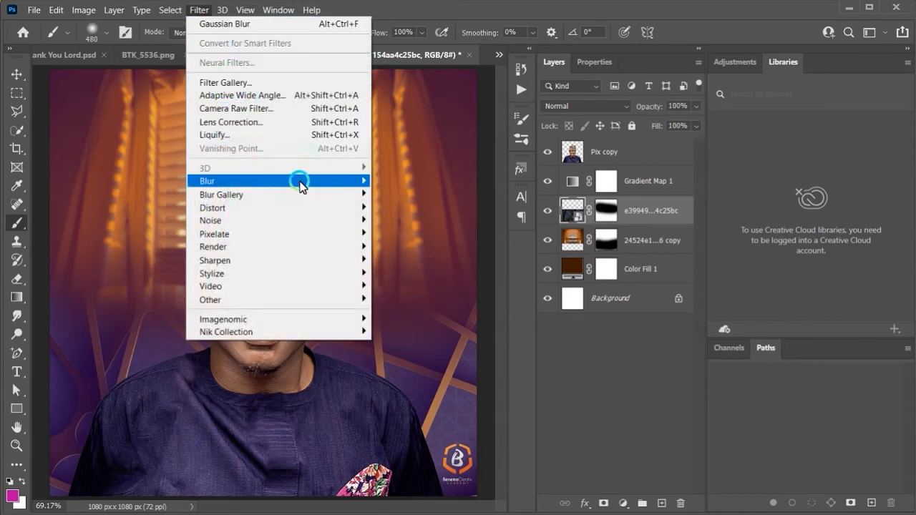
mouse_move(301, 184)
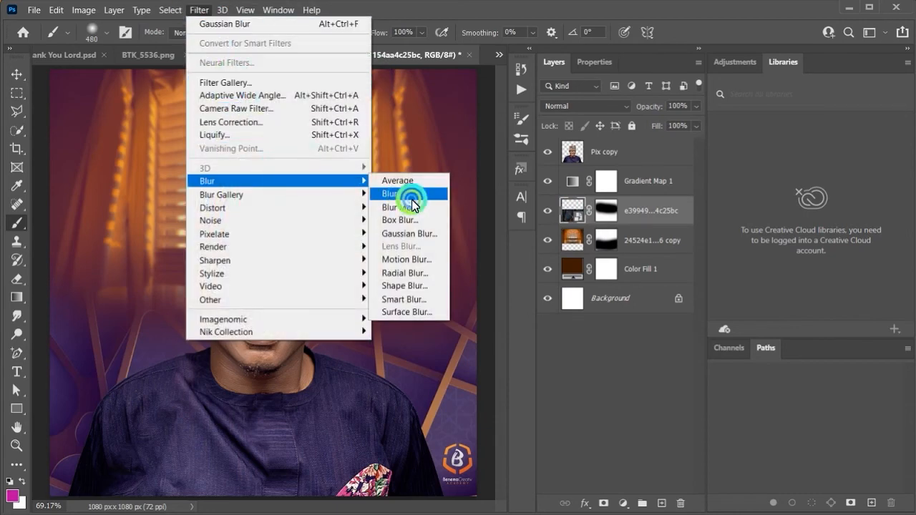
left_click(409, 234)
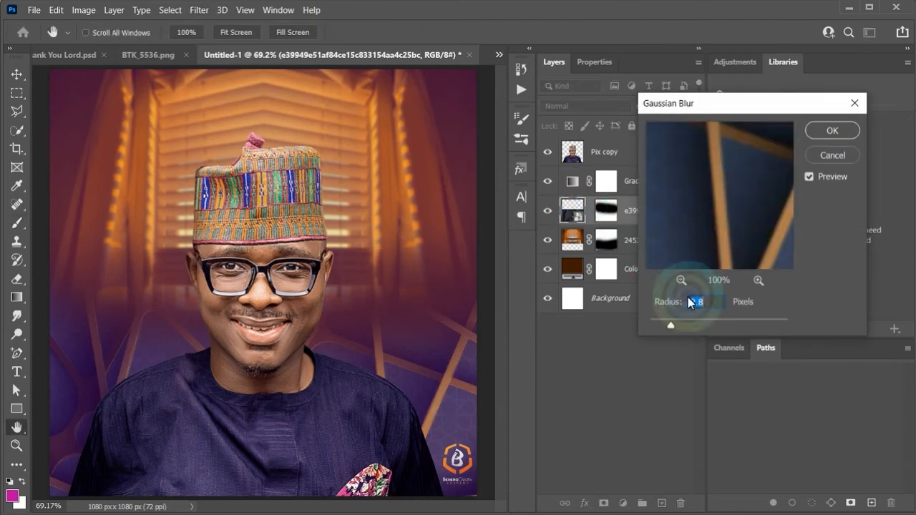
left_click_drag(671, 323, 669, 324)
left_click(732, 238)
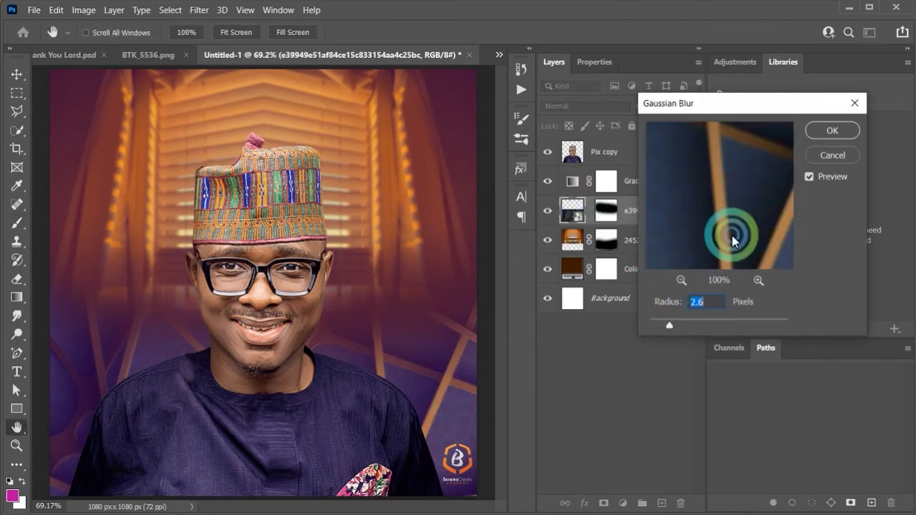
left_click(817, 136)
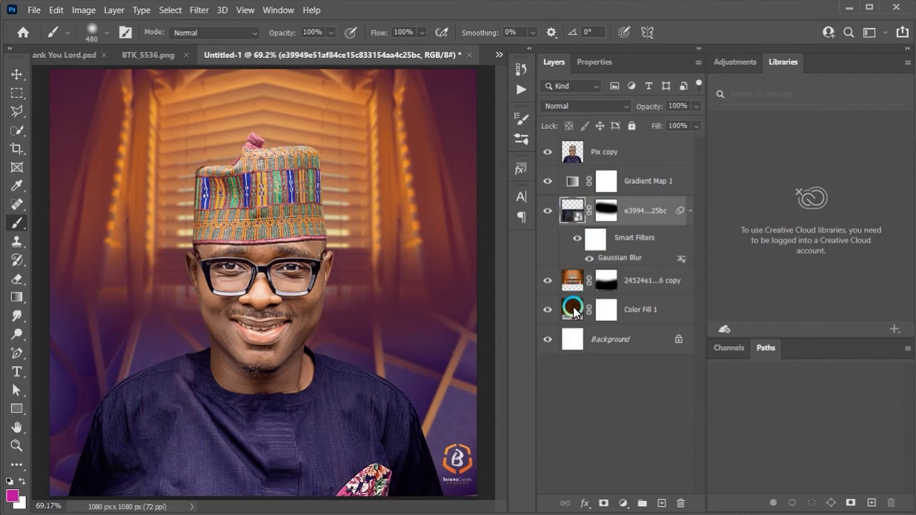
double_click(572, 181)
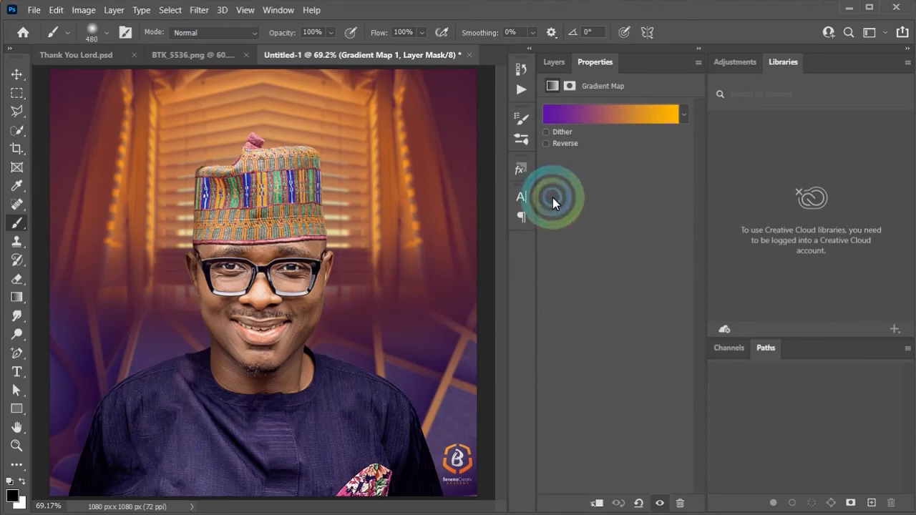
left_click(578, 115)
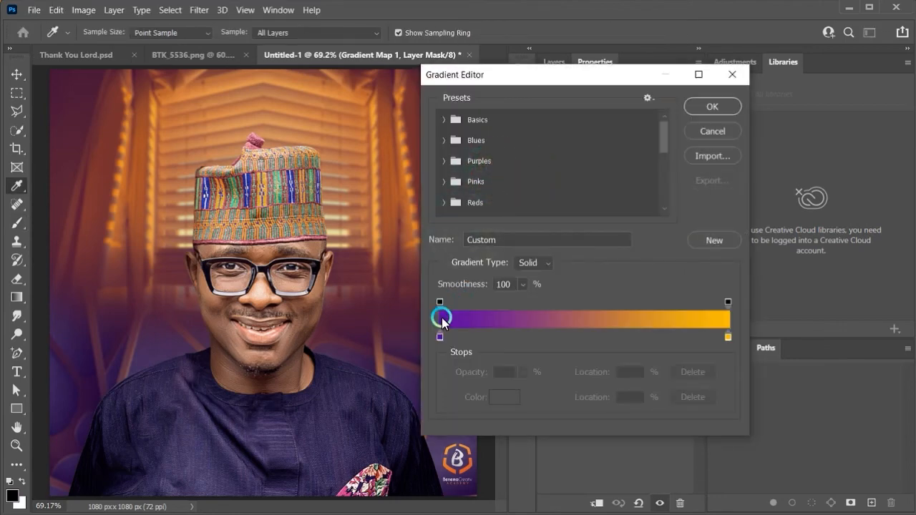
left_click(712, 131)
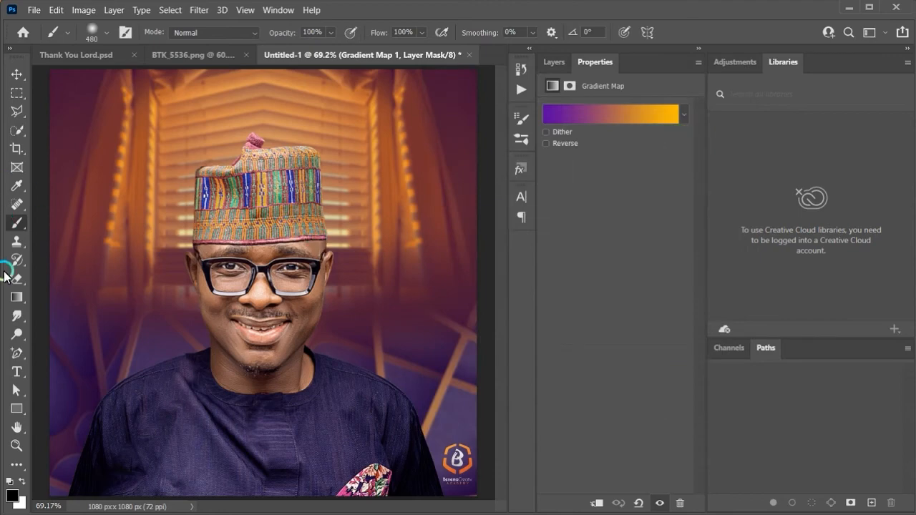
Step: Add the person's first name in lowercase Acumin Pro Bold behind the cap and enlarge it to about 333 pt near the canvas top
left_click(17, 372)
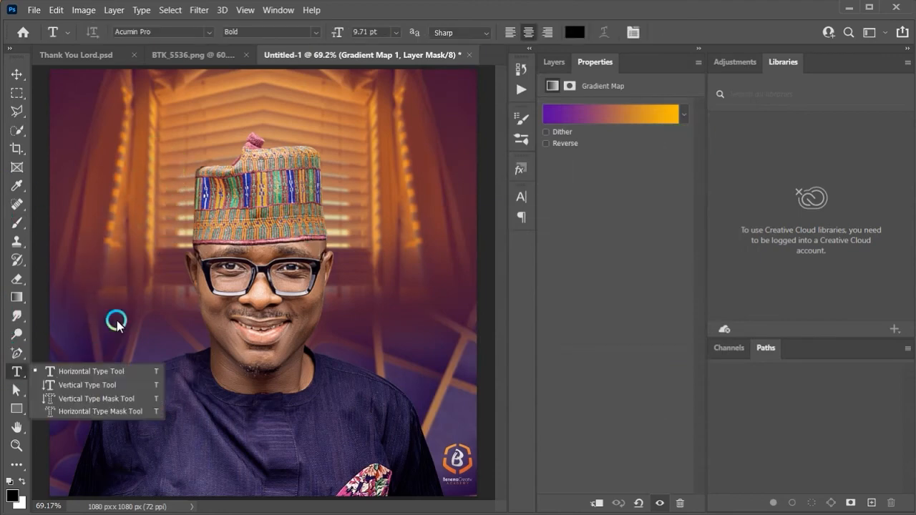
left_click(155, 183)
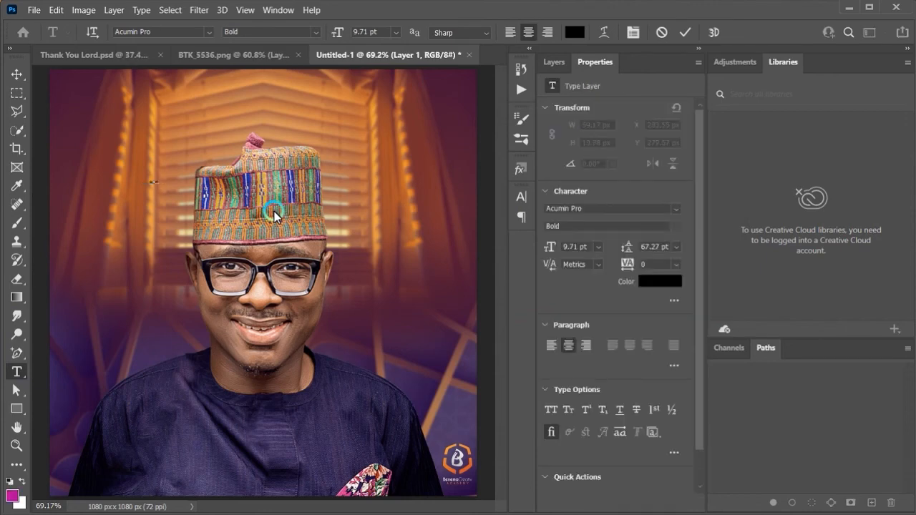
left_click(9, 73)
key("ctrl+t")
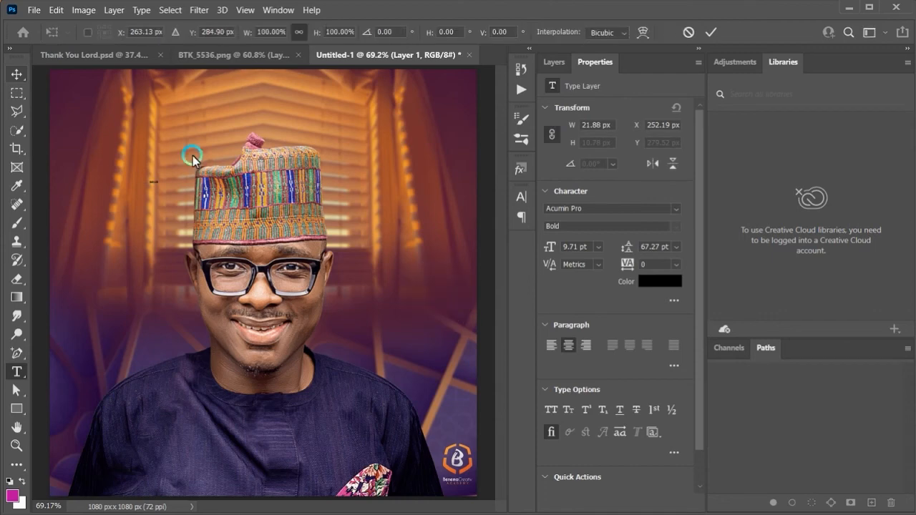
left_click_drag(158, 178, 354, 136)
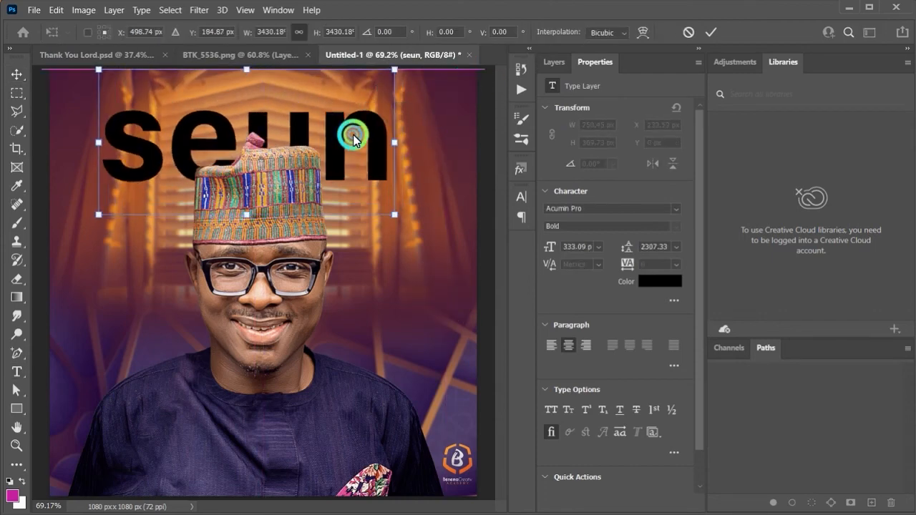
key("Return")
Step: Set the name text's color to white
left_click(660, 281)
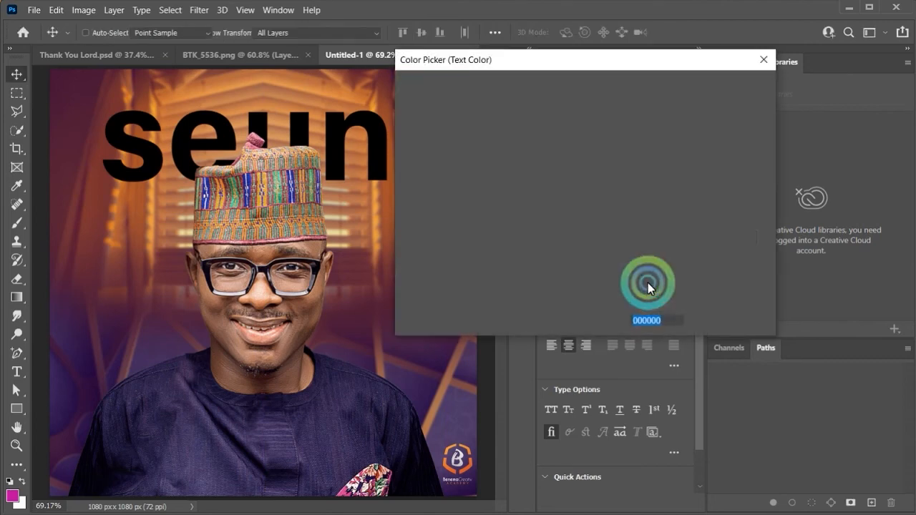
left_click_drag(526, 148, 358, 67)
left_click(728, 86)
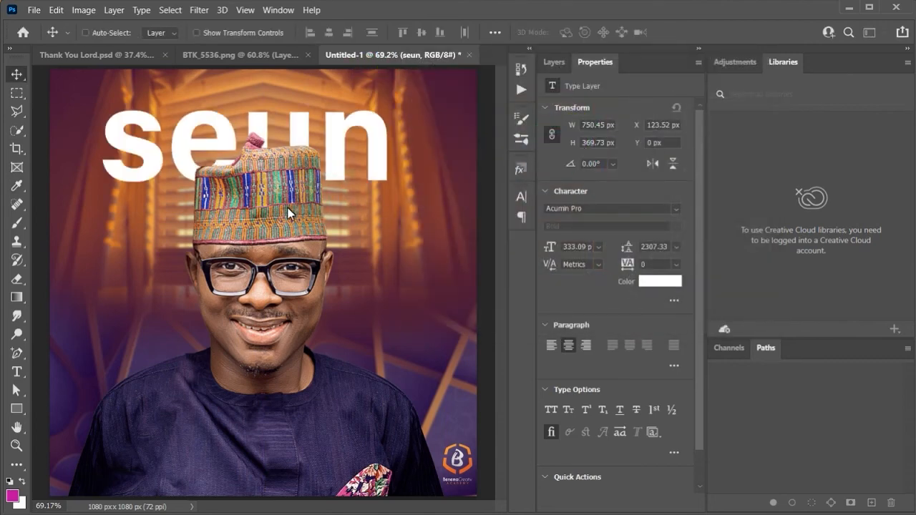
Step: Move the Pix copy portrait layer down until its Y position is about 288 px, clearing space for the name
right_click(290, 215)
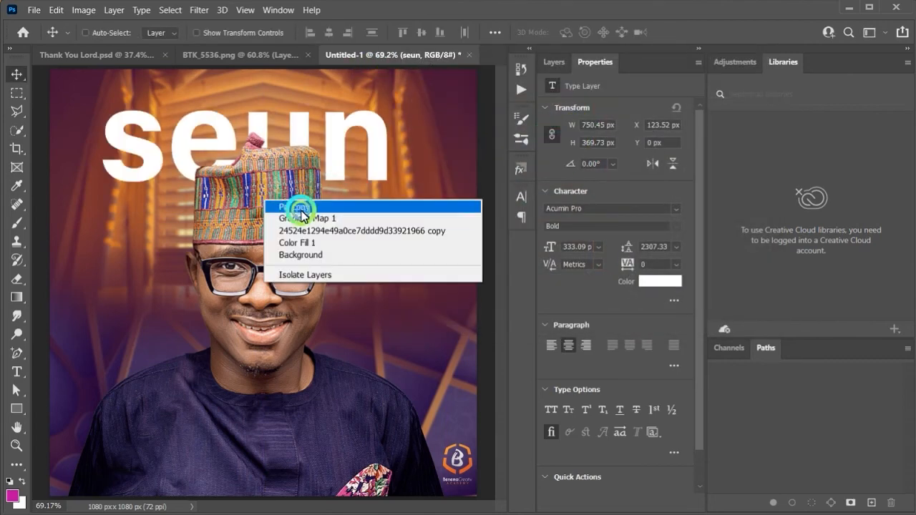
left_click(299, 207)
left_click_drag(290, 226, 288, 267)
Step: Enlarge the name text layer to about 377 pt above the portrait's cap
right_click(340, 134)
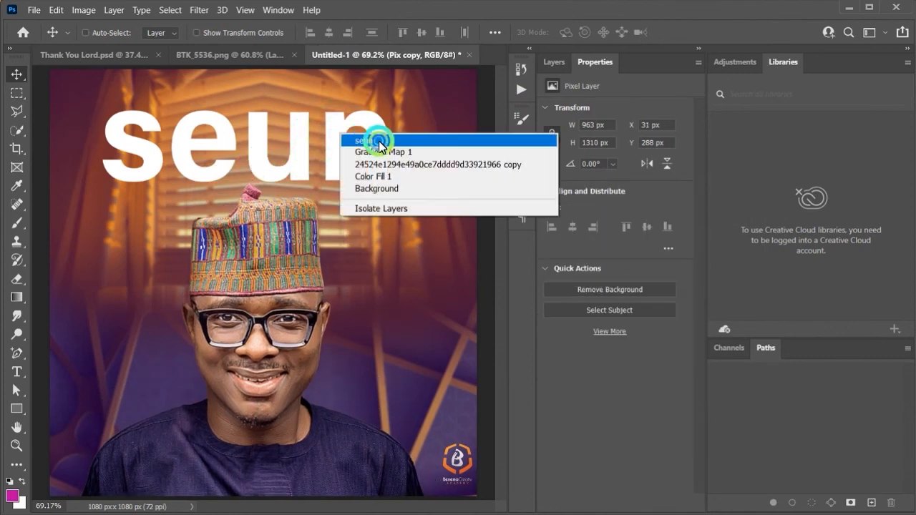
left_click(379, 142)
key("ctrl+t")
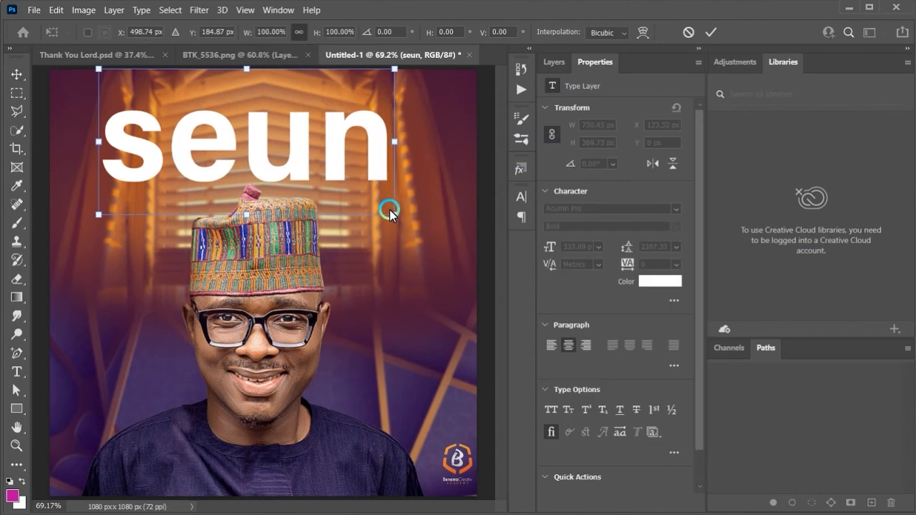
left_click_drag(407, 228, 432, 240)
left_click_drag(389, 167, 369, 141)
left_click(655, 200)
Step: Change the name text's font to Baletta, scale it to about 74.5%, and shift it slightly lower above the cap
left_click(675, 208)
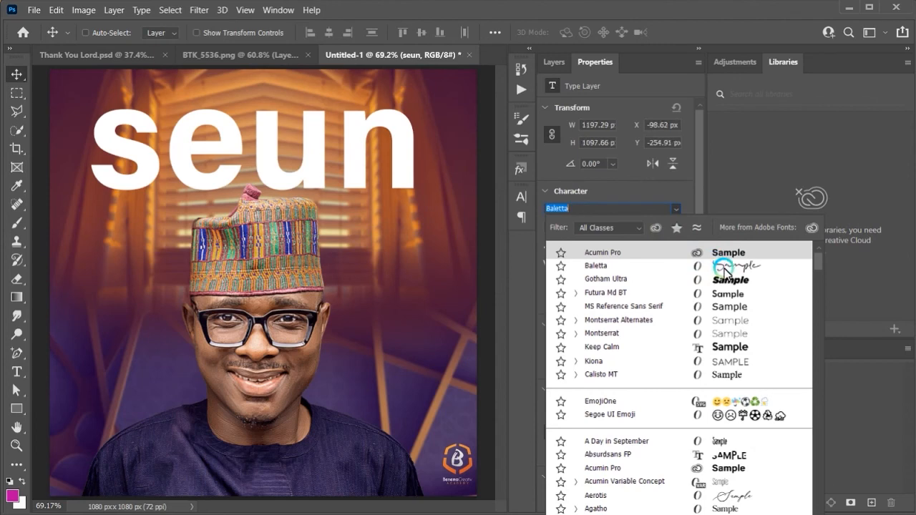
left_click(725, 267)
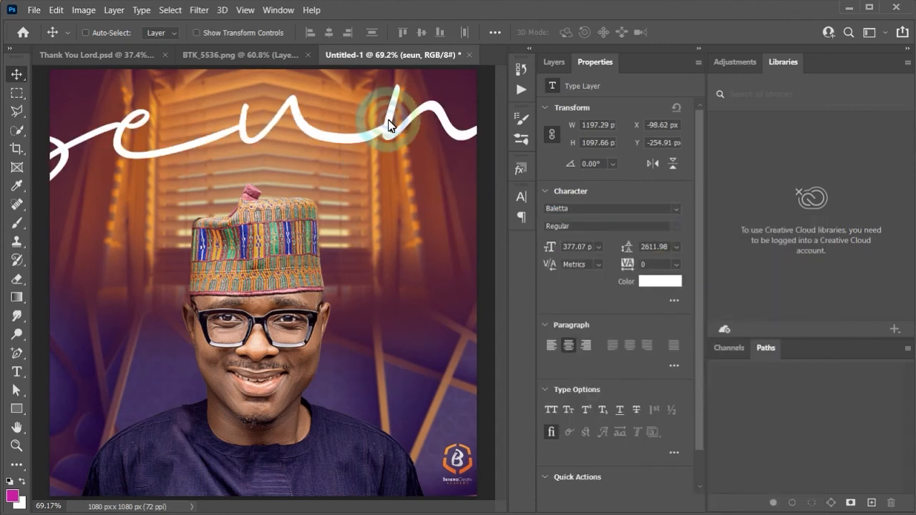
key("ctrl+t")
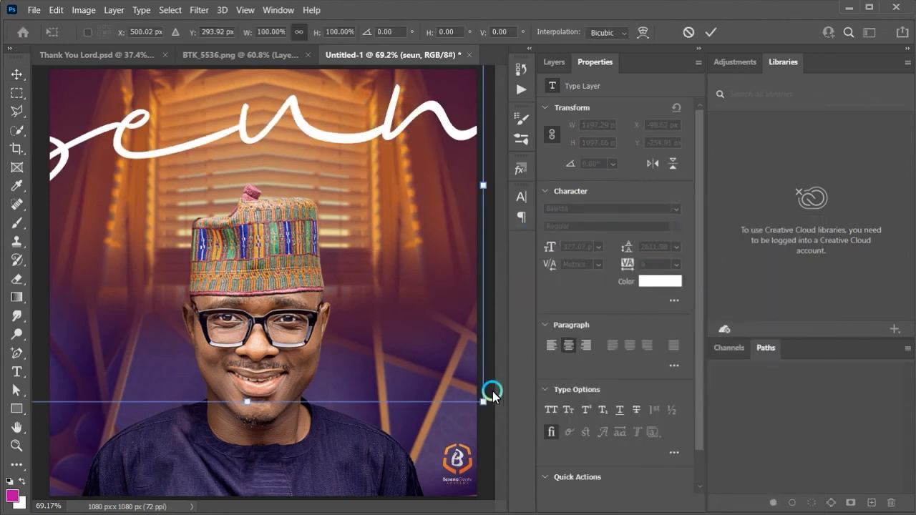
left_click_drag(485, 400, 408, 363)
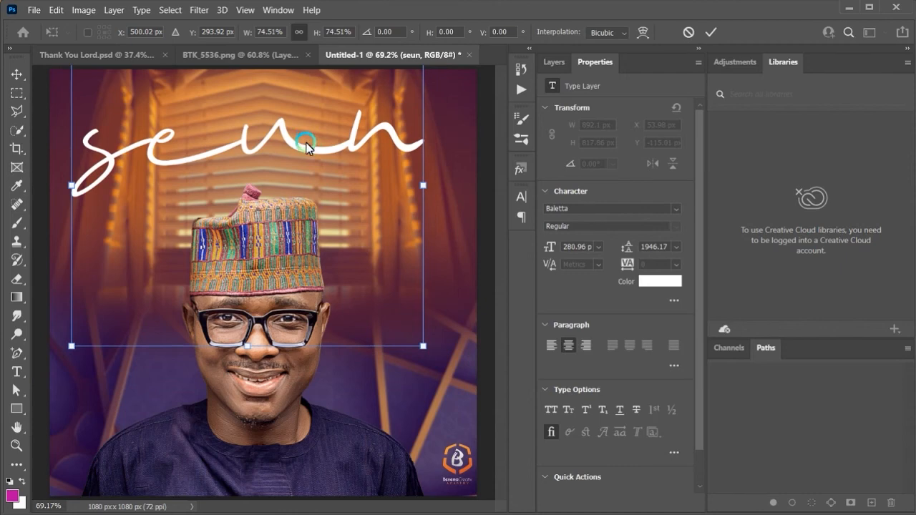
left_click_drag(307, 145, 313, 159)
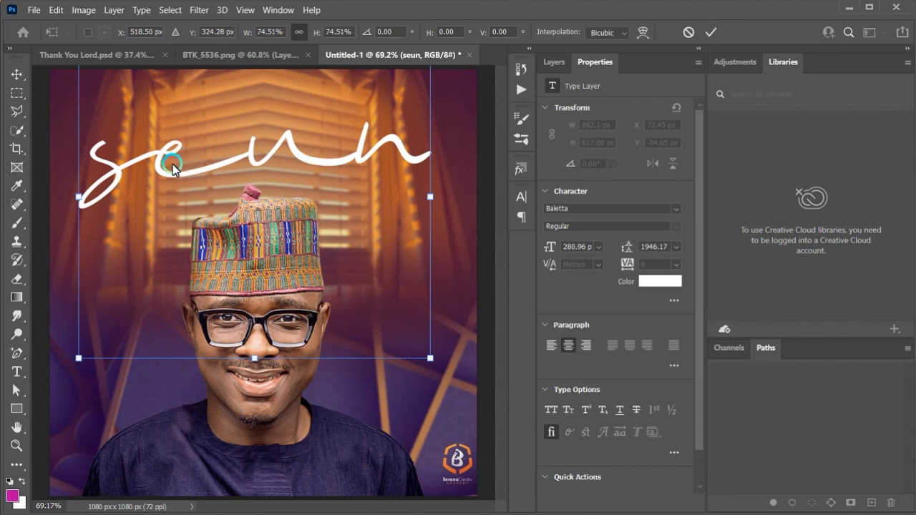
double_click(127, 153)
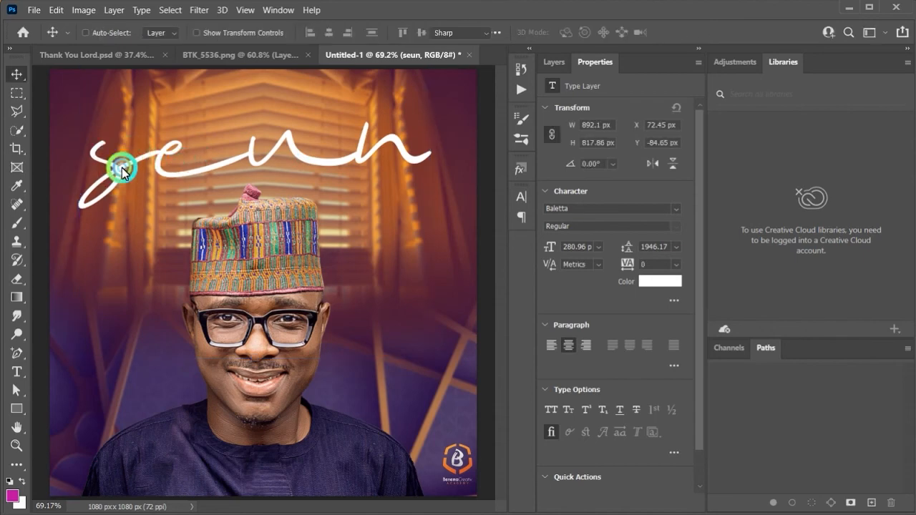
Step: Replace the first letter of the name text with its capital form
double_click(128, 172)
left_click_drag(129, 175, 102, 153)
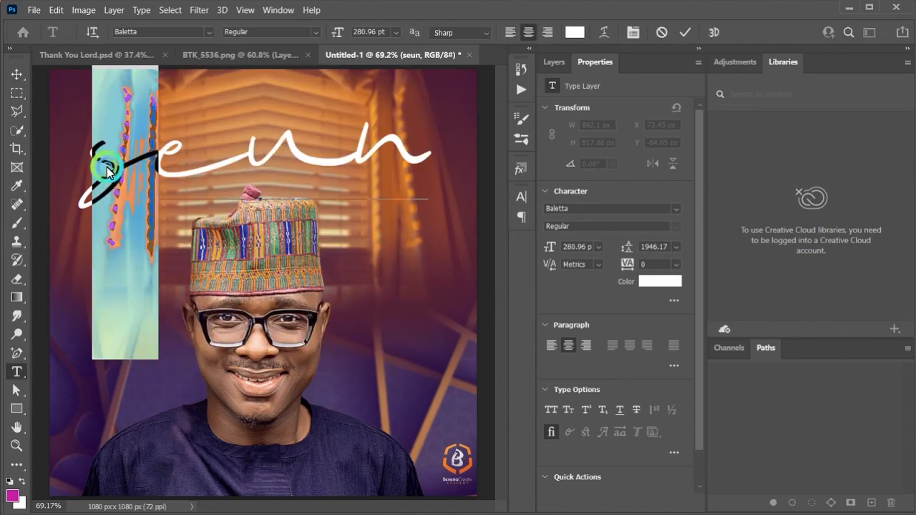
left_click(116, 170)
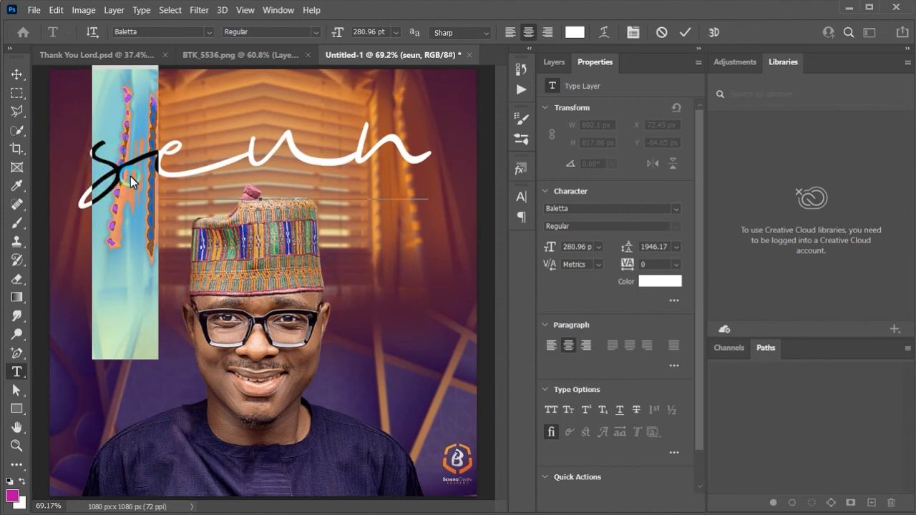
type("t")
left_click_drag(157, 127, 76, 139)
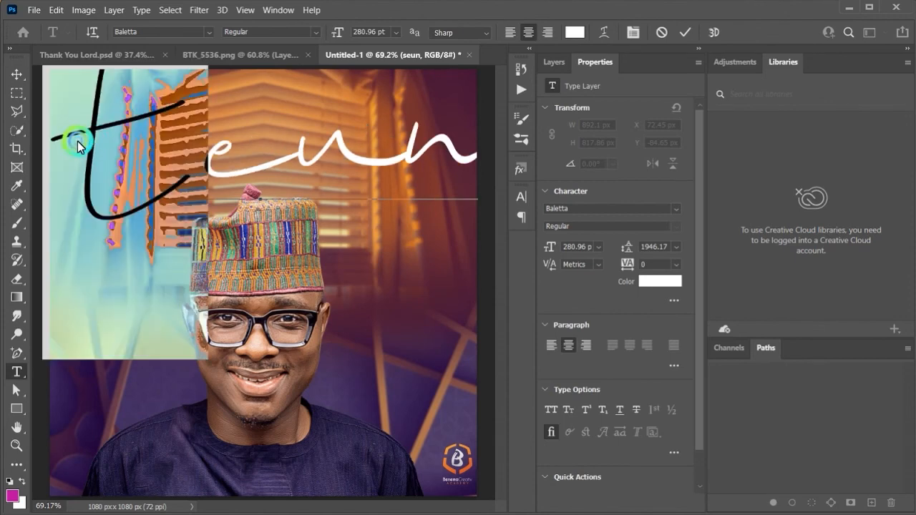
type("S")
left_click(242, 178)
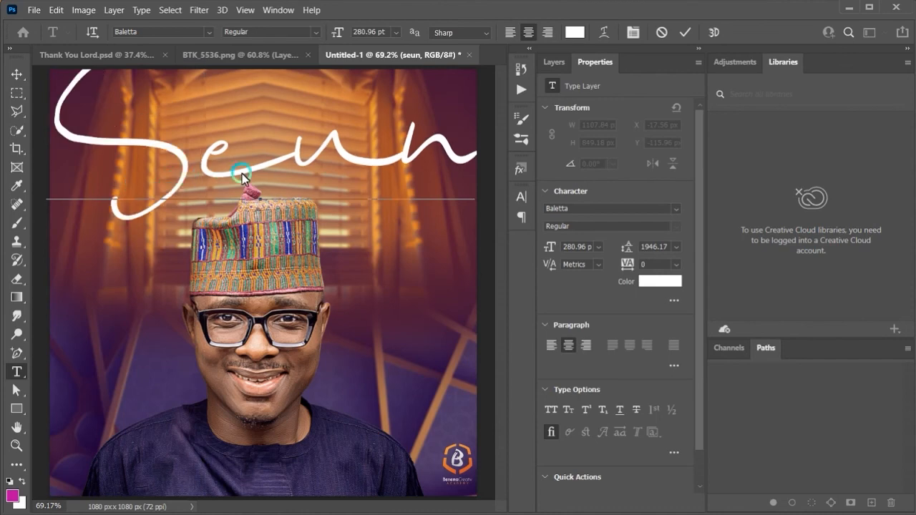
Step: Move the name text lower behind the cap and scale it to about 78%, roughly 855 x 693 px
left_click(16, 74)
left_click_drag(286, 154, 330, 209)
key("ctrl+t")
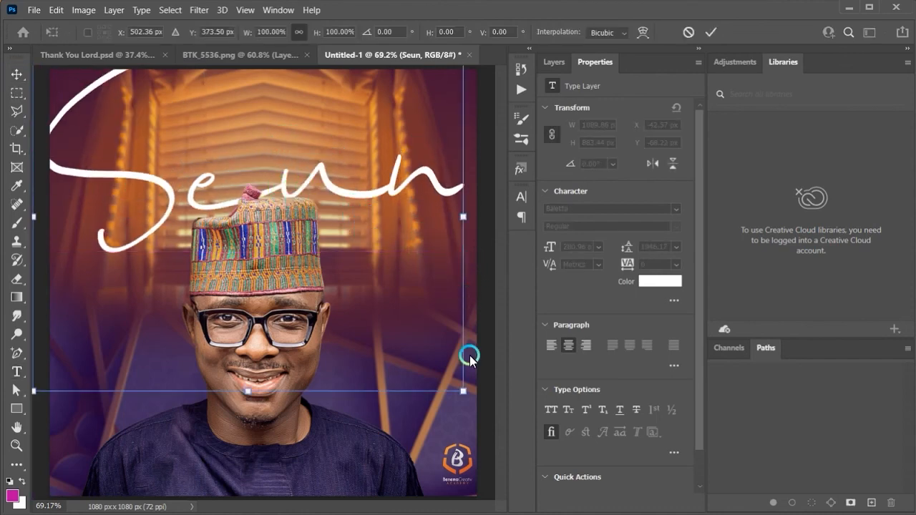
left_click_drag(466, 402, 415, 364)
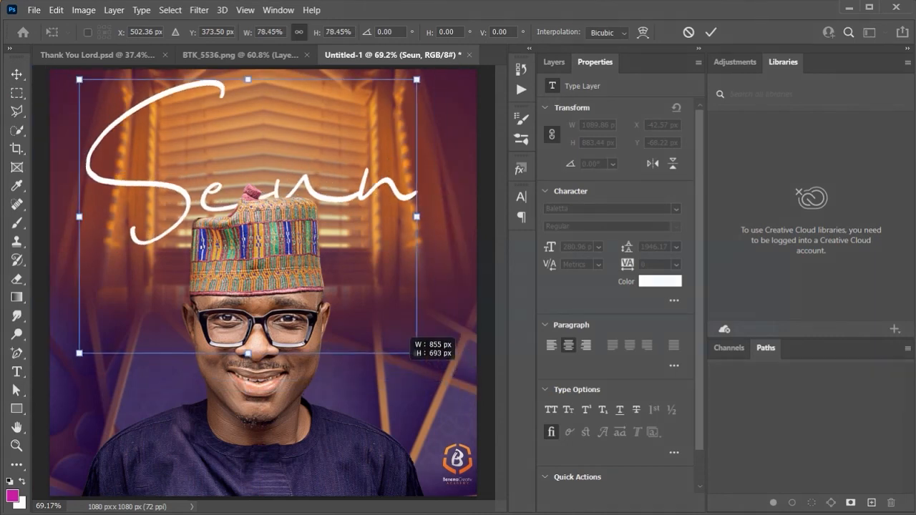